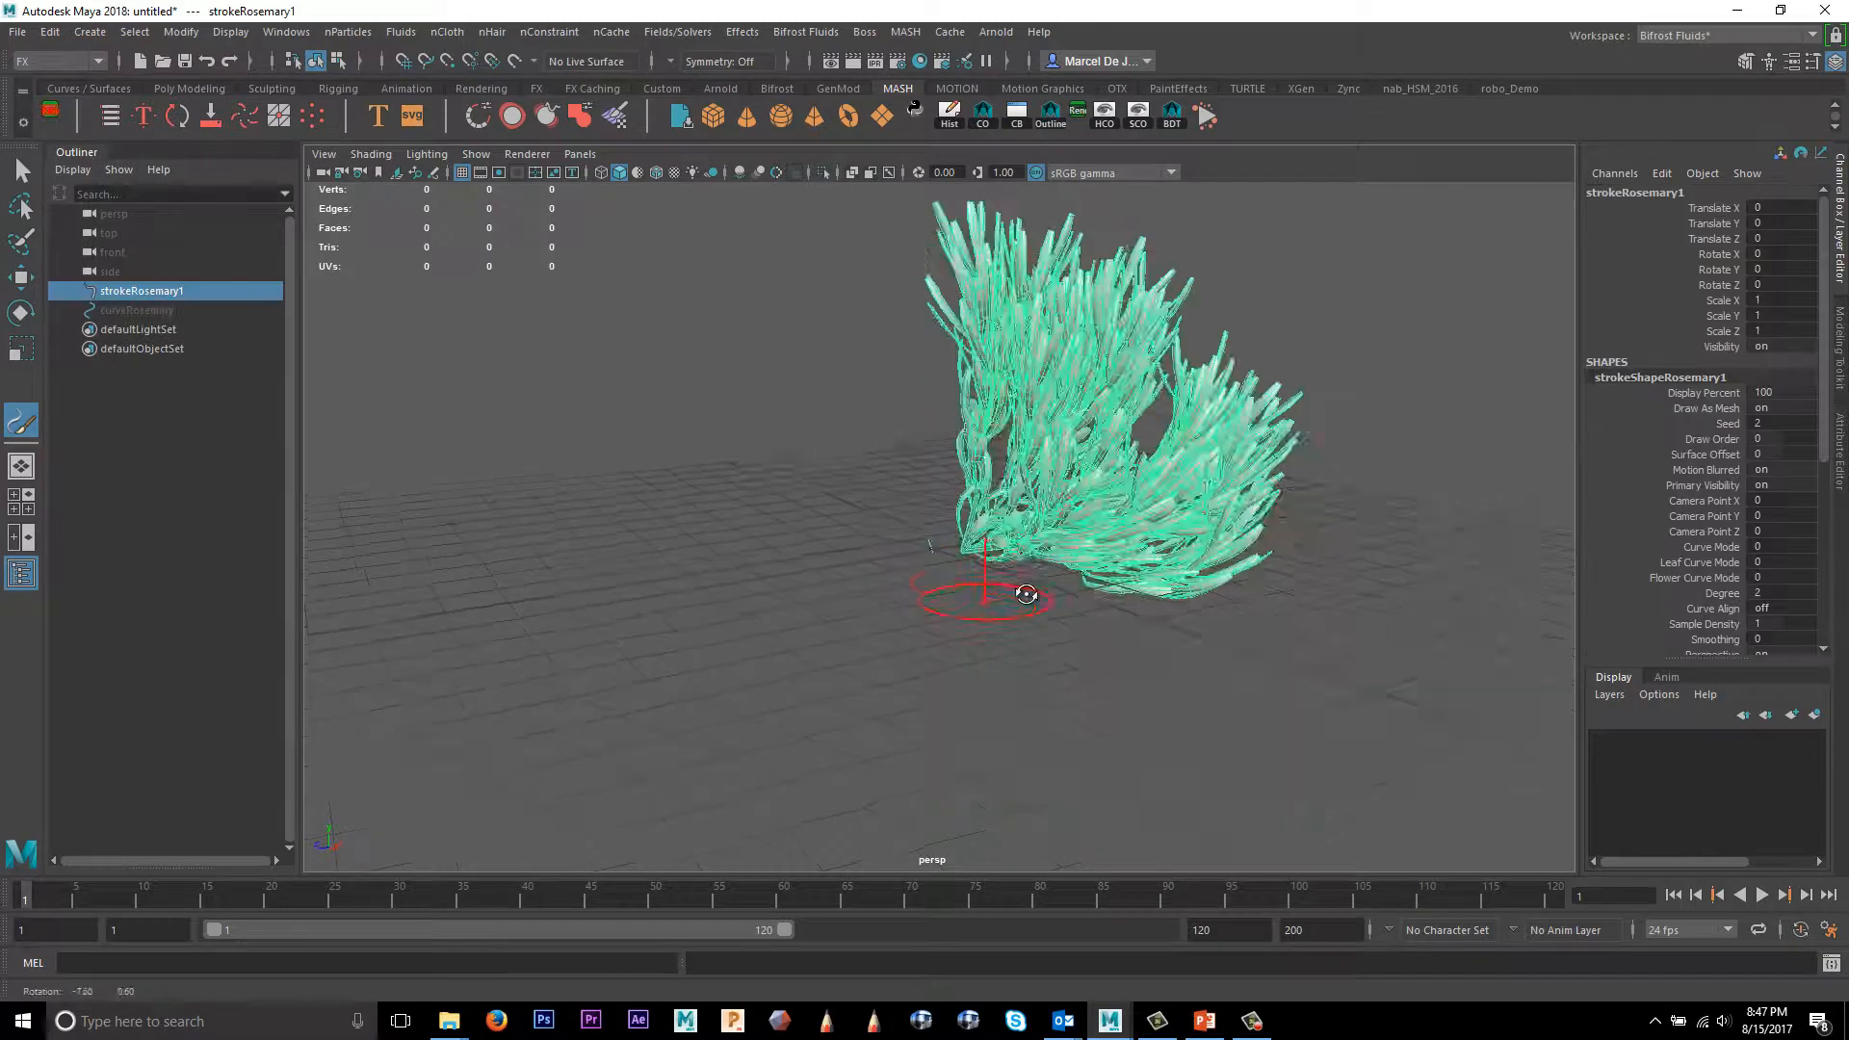
Step: Undo the last rosemary stroke, repaint a single rosemary plant near the grid centre, and switch to the Move tool
{"action": "key", "text": "ctrl+z"}
{"action": "mouse_move", "coordinate": [1203, 549]}
{"action": "left_mouse_down", "text": "alt"}
{"action": "mouse_move", "coordinate": [1247, 541]}
{"action": "mouse_move", "coordinate": [1107, 574]}
{"action": "mouse_move", "coordinate": [1319, 583]}
{"action": "mouse_move", "coordinate": [796, 590]}
{"action": "mouse_move", "coordinate": [1126, 632]}
{"action": "left_mouse_up", "text": "alt"}
{"action": "key", "text": "w"}
{"action": "middle_click_drag", "start_coordinate": [1127, 632], "coordinate": [1086, 654], "text": "alt"}
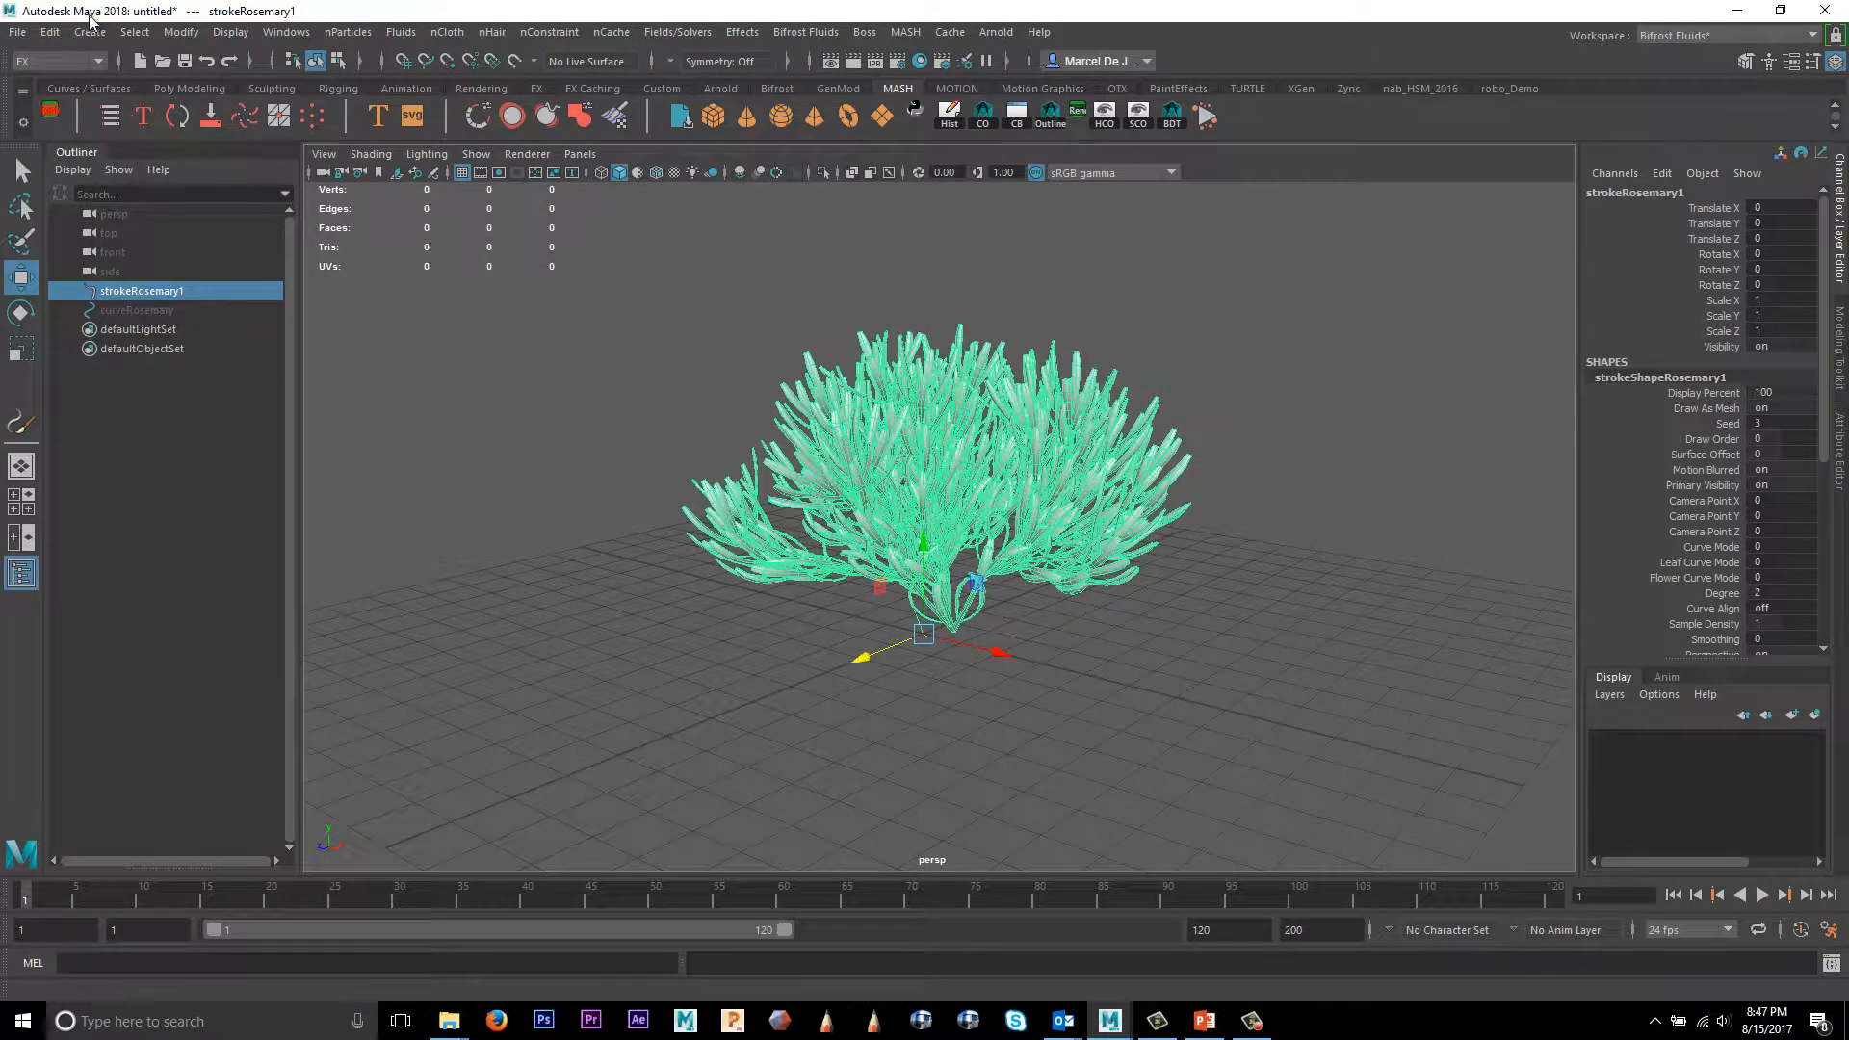
Step: Convert the strokeRosemary1 Paint Effects stroke to polygon meshes
{"action": "left_click", "coordinate": [181, 32]}
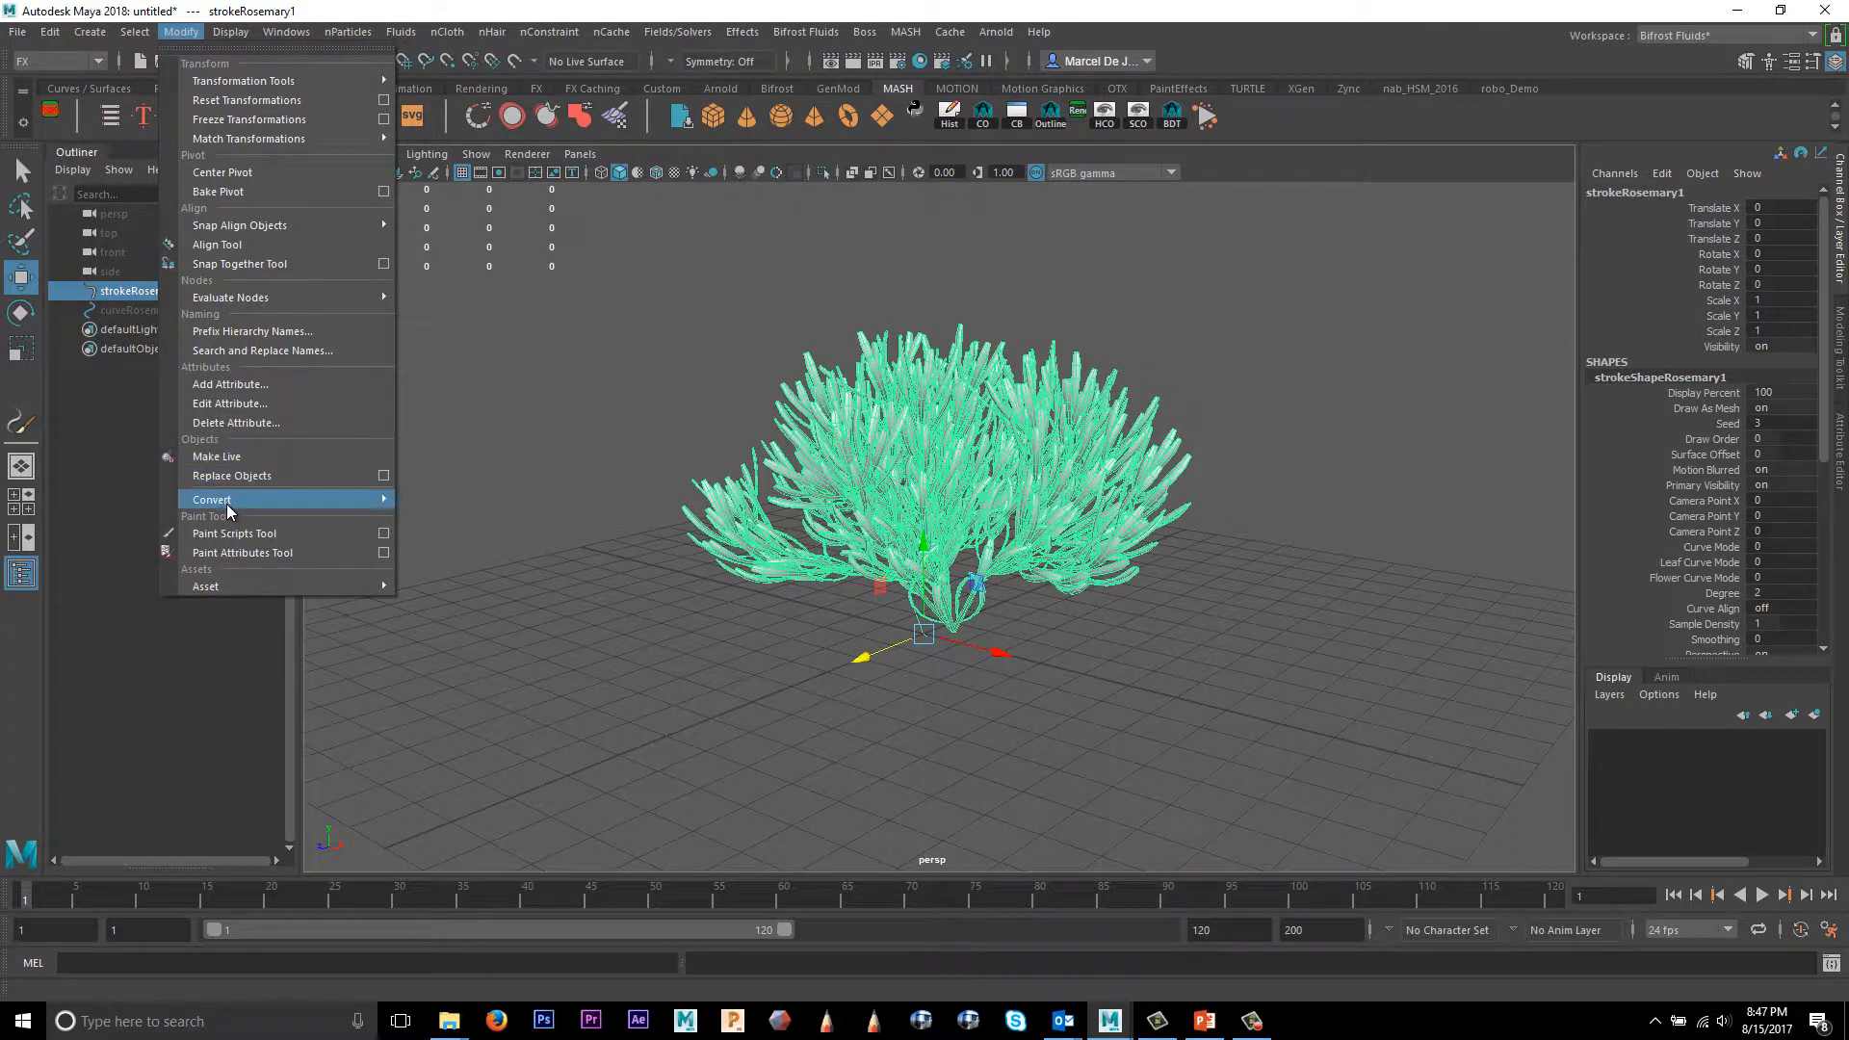
{"action": "mouse_move", "coordinate": [227, 503]}
{"action": "left_click", "coordinate": [489, 707]}
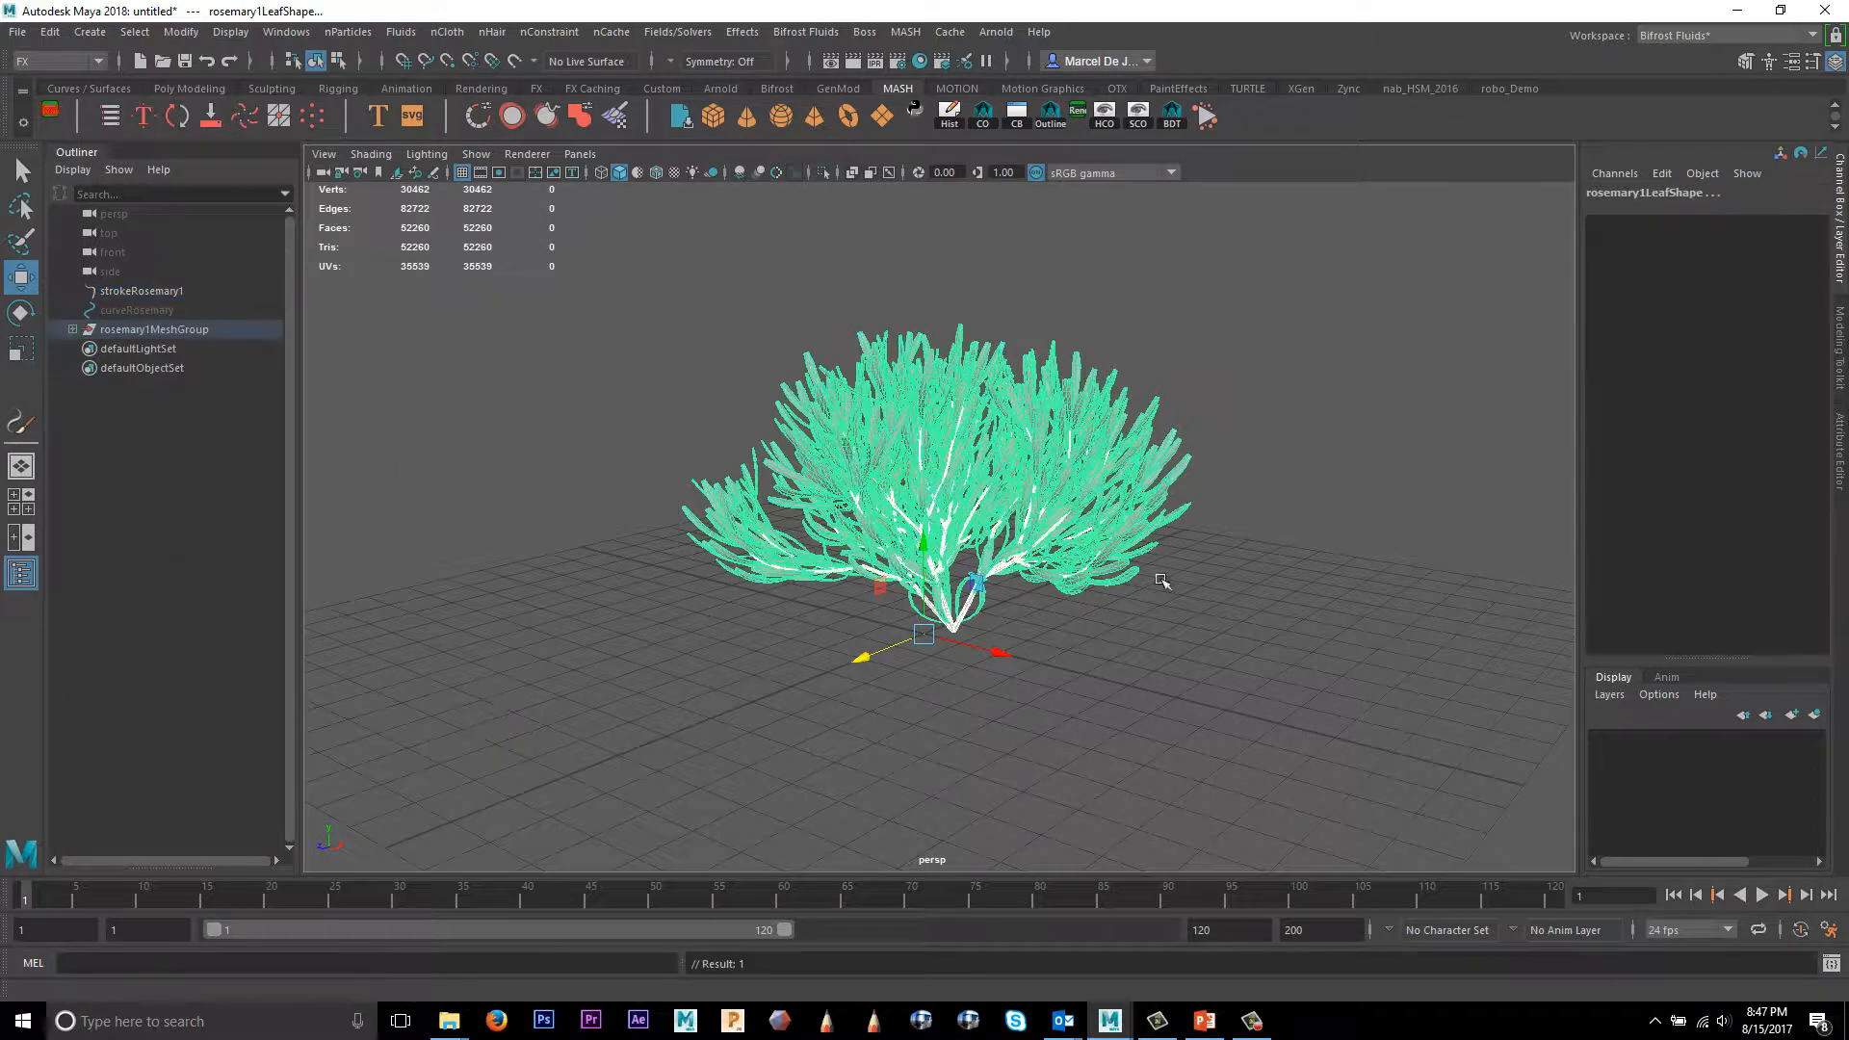
Step: Check the main and leaf meshes inside rosemary1MeshGroup, and delete the original strokeRosemary1 and curveRosemary
{"action": "left_click", "coordinate": [72, 329]}
{"action": "left_click", "coordinate": [148, 348]}
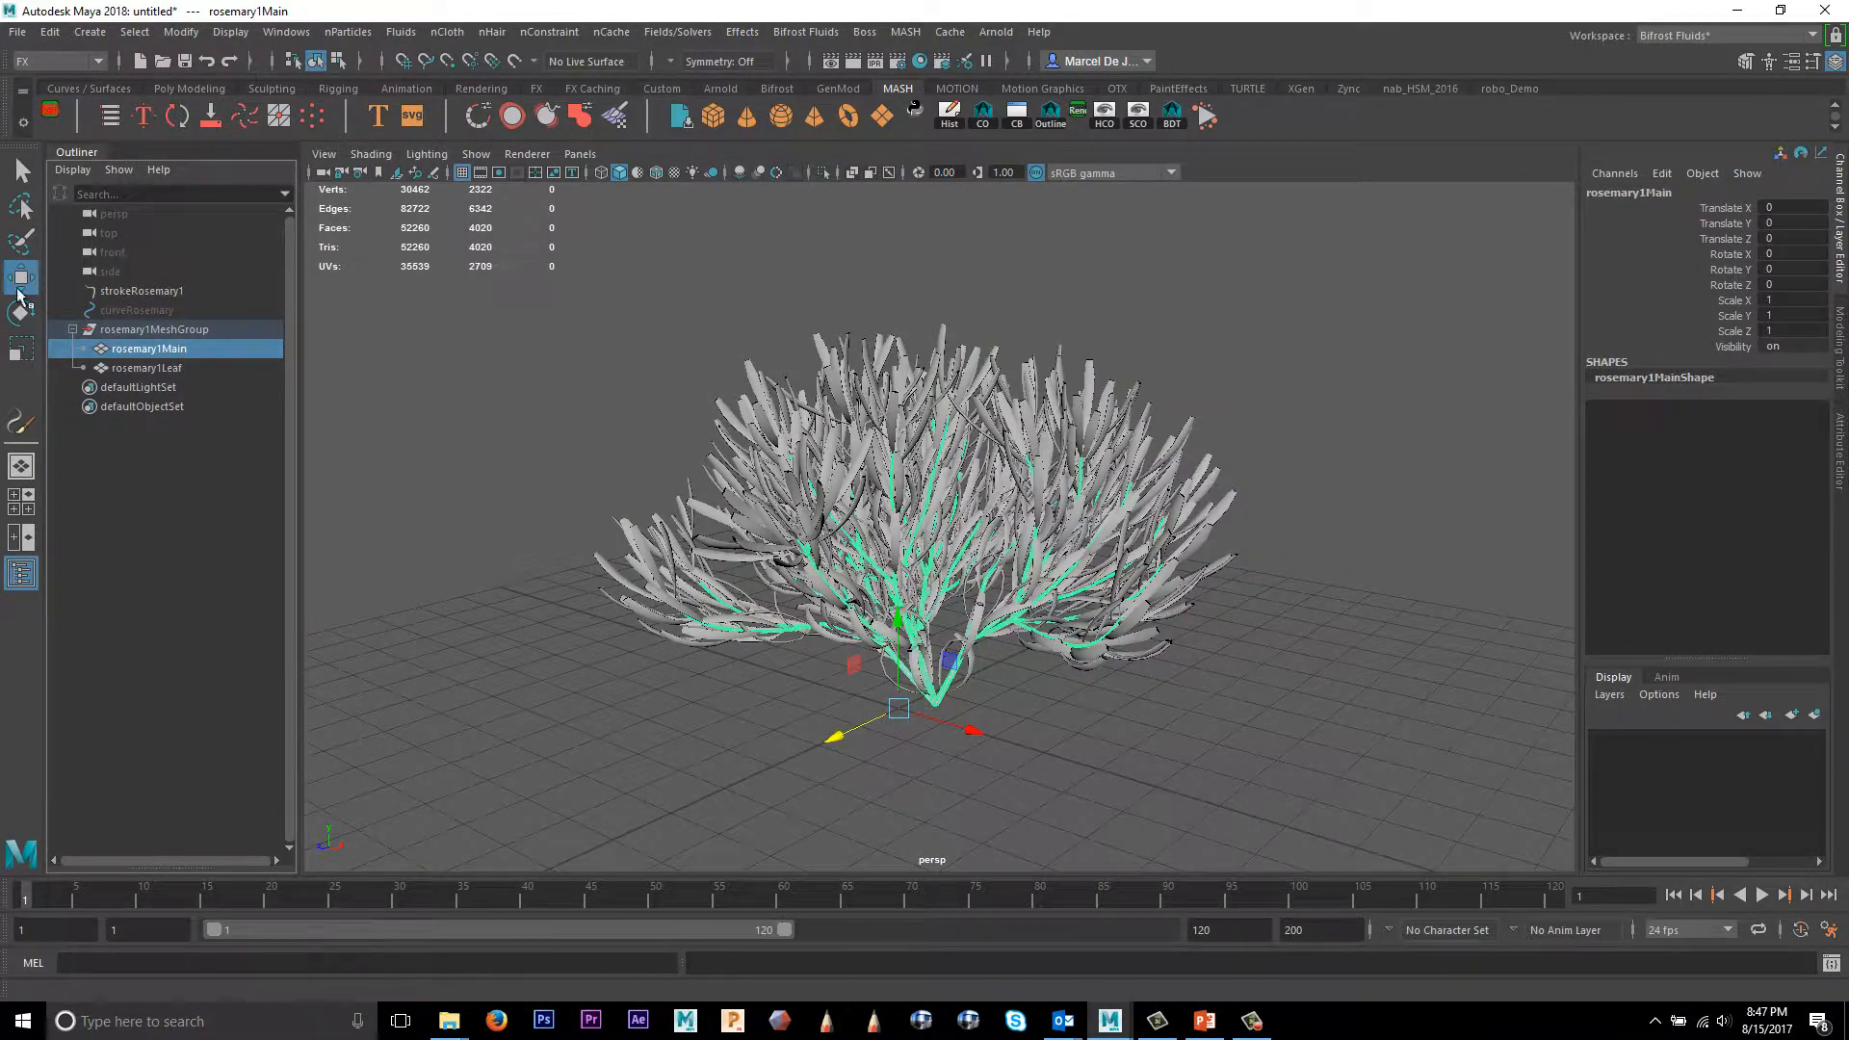
{"action": "left_click", "coordinate": [178, 369]}
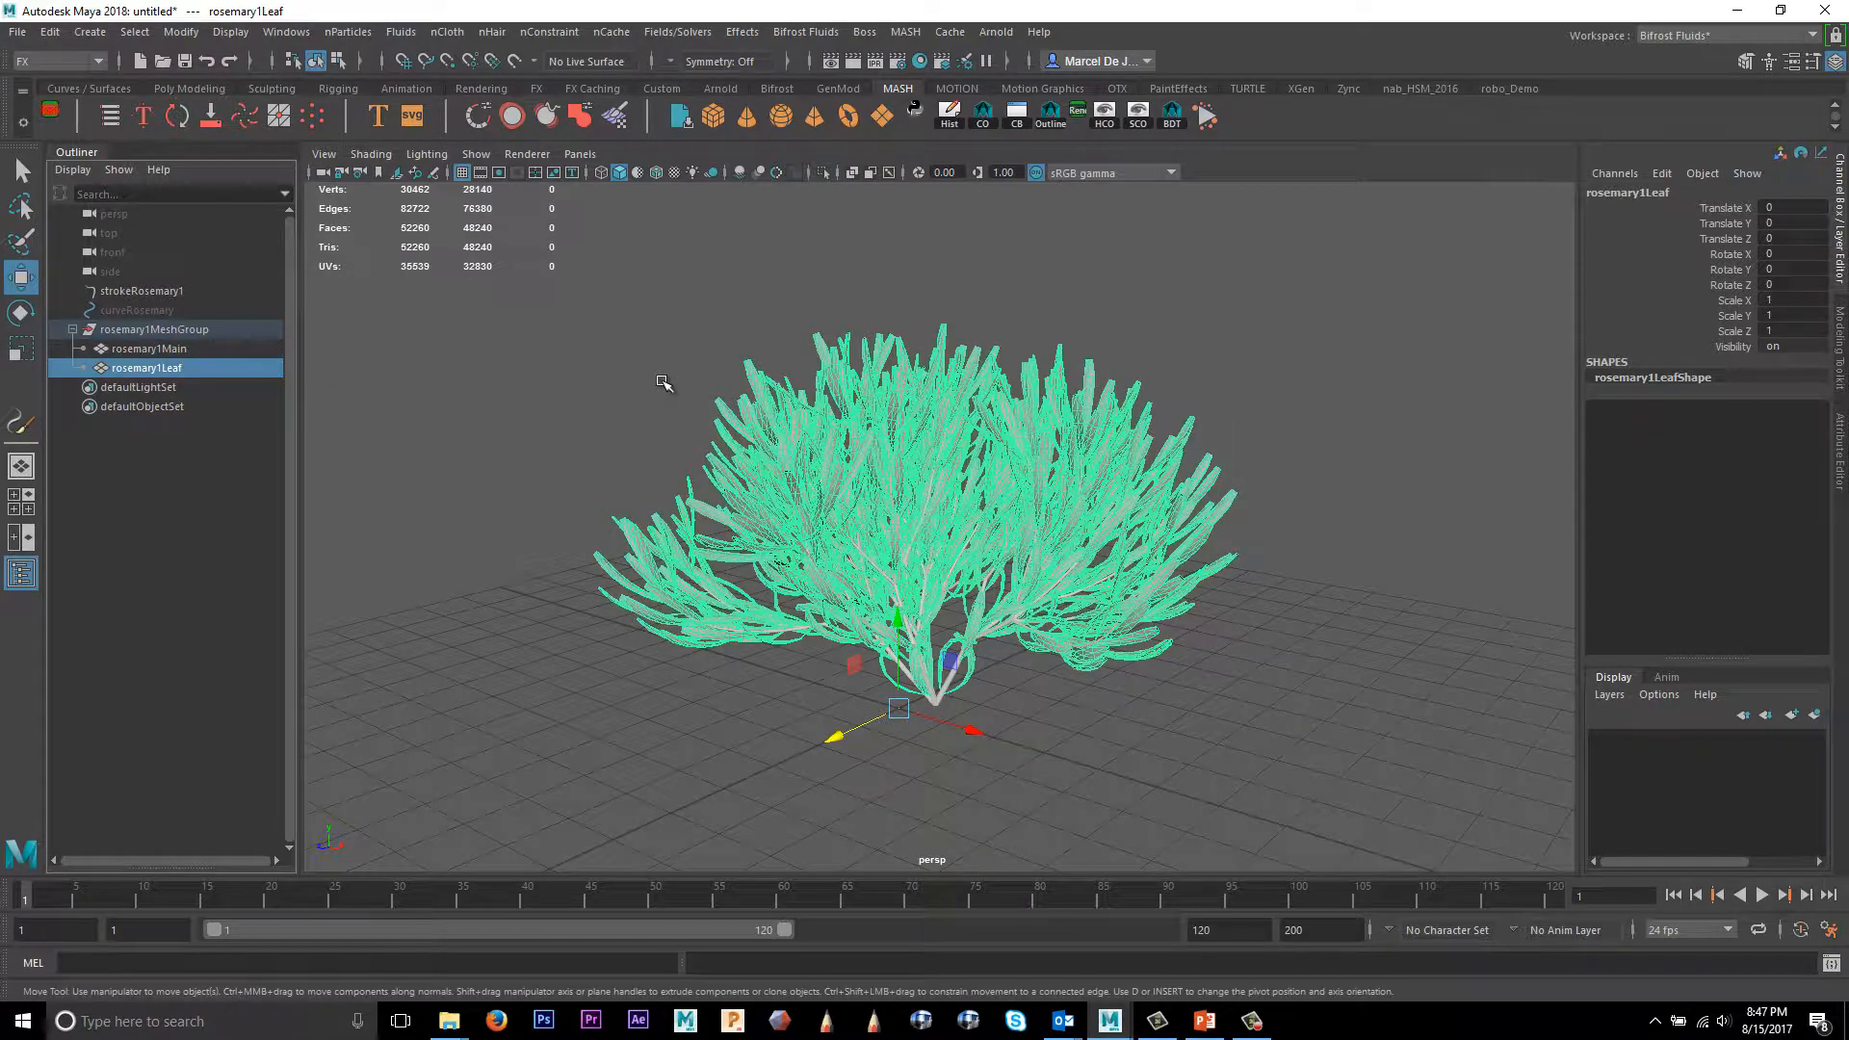
{"action": "left_click", "coordinate": [150, 291]}
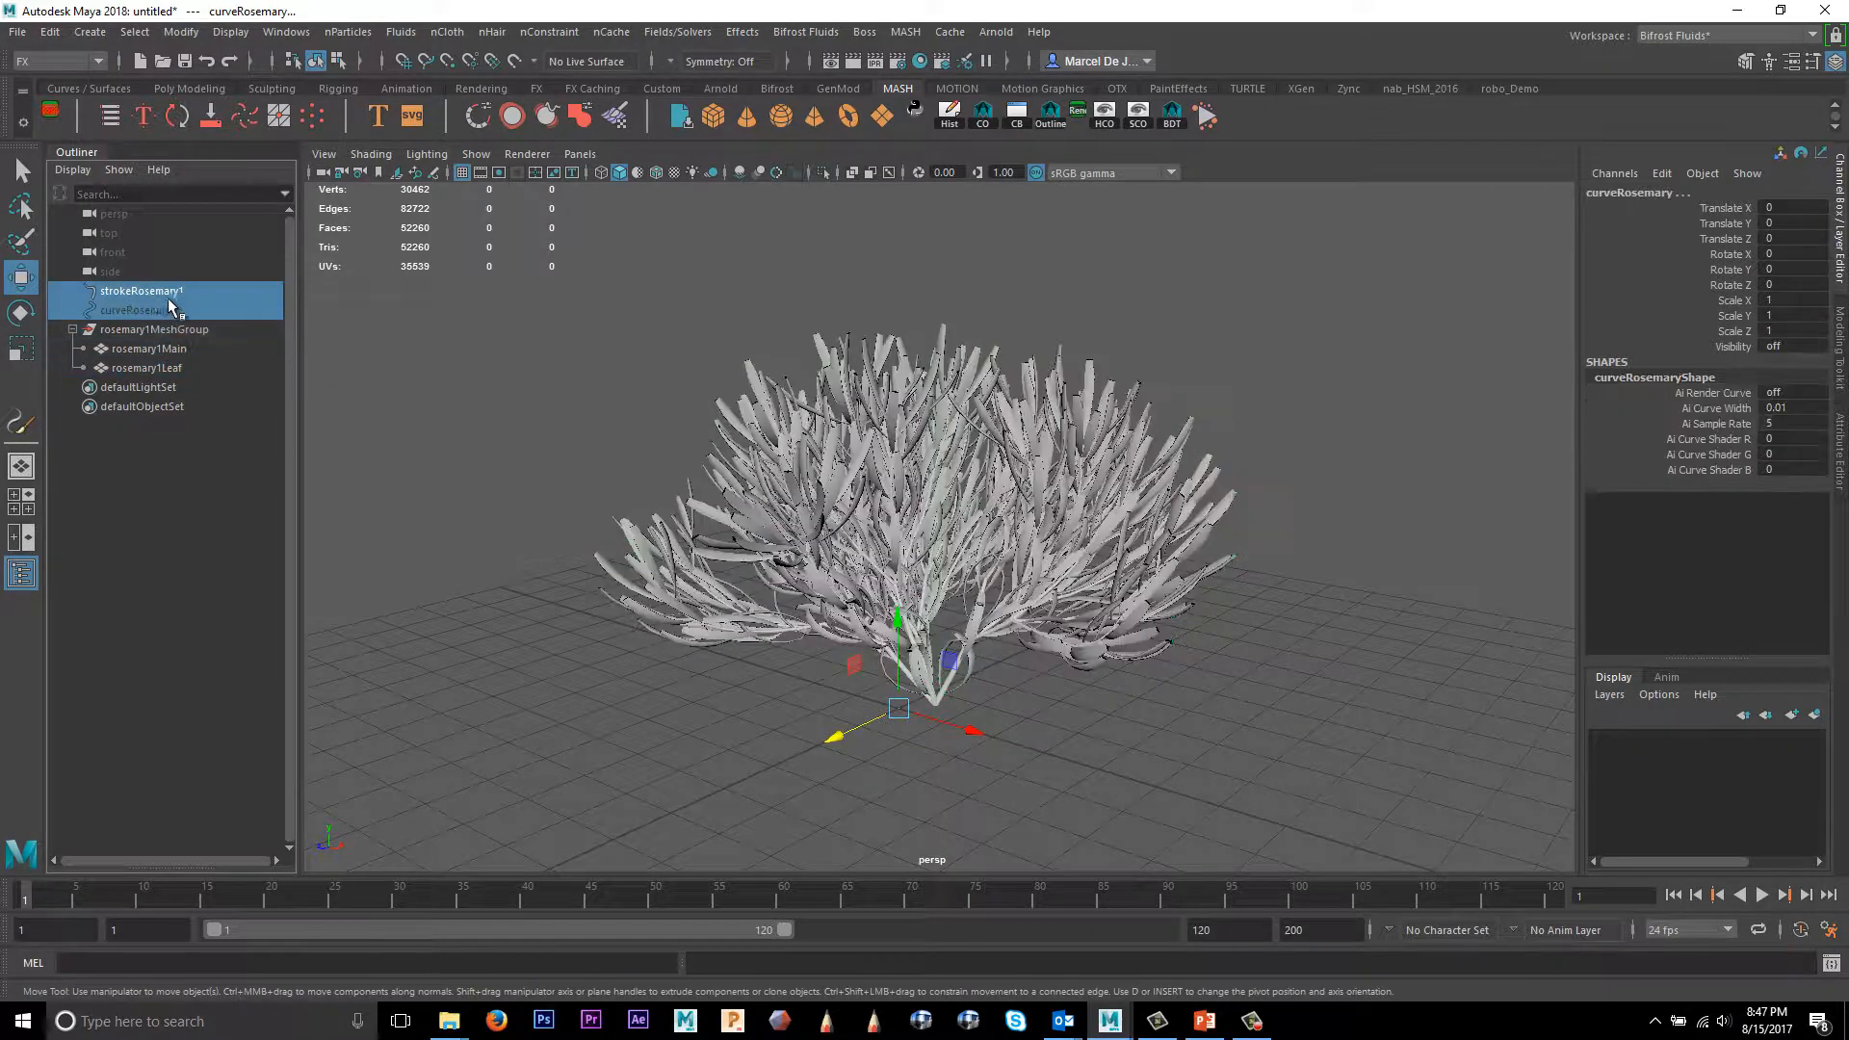
{"action": "key", "text": "Delete"}
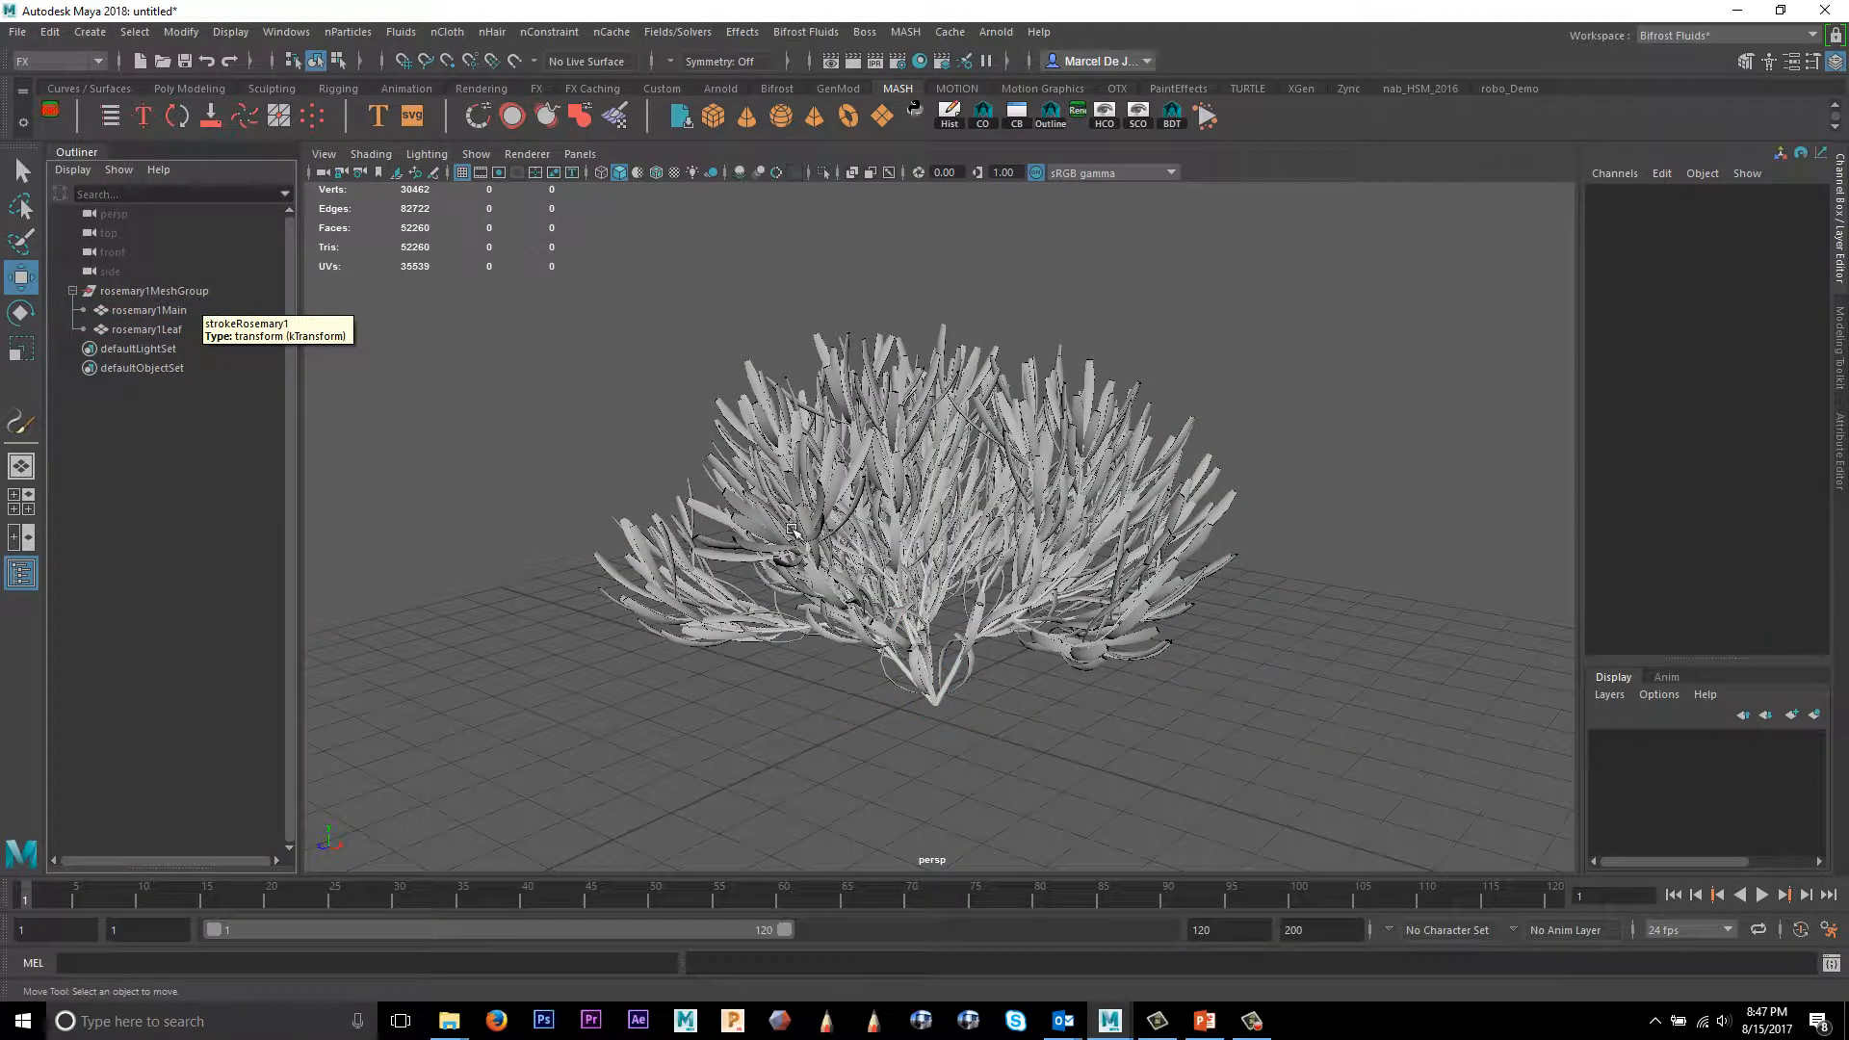
Step: Turn on textured display and examine the converted rosemary's leaves up close and from several angles
{"action": "key", "text": "6"}
{"action": "right_click_drag", "start_coordinate": [1071, 561], "coordinate": [1230, 489], "text": "alt"}
{"action": "left_click_drag", "start_coordinate": [1231, 489], "coordinate": [956, 487], "text": "alt"}
{"action": "right_click_drag", "start_coordinate": [862, 446], "coordinate": [953, 454], "text": "alt"}
{"action": "left_click_drag", "start_coordinate": [953, 454], "coordinate": [901, 463], "text": "alt"}
{"action": "middle_click_drag", "start_coordinate": [886, 465], "coordinate": [856, 471], "text": "alt"}
{"action": "left_click_drag", "start_coordinate": [857, 471], "coordinate": [955, 512], "text": "alt"}
{"action": "right_click_drag", "start_coordinate": [955, 512], "coordinate": [771, 510], "text": "alt"}
{"action": "middle_click_drag", "start_coordinate": [1059, 547], "coordinate": [1040, 485], "text": "alt"}
{"action": "left_click_drag", "start_coordinate": [1040, 485], "coordinate": [1098, 527], "text": "alt"}
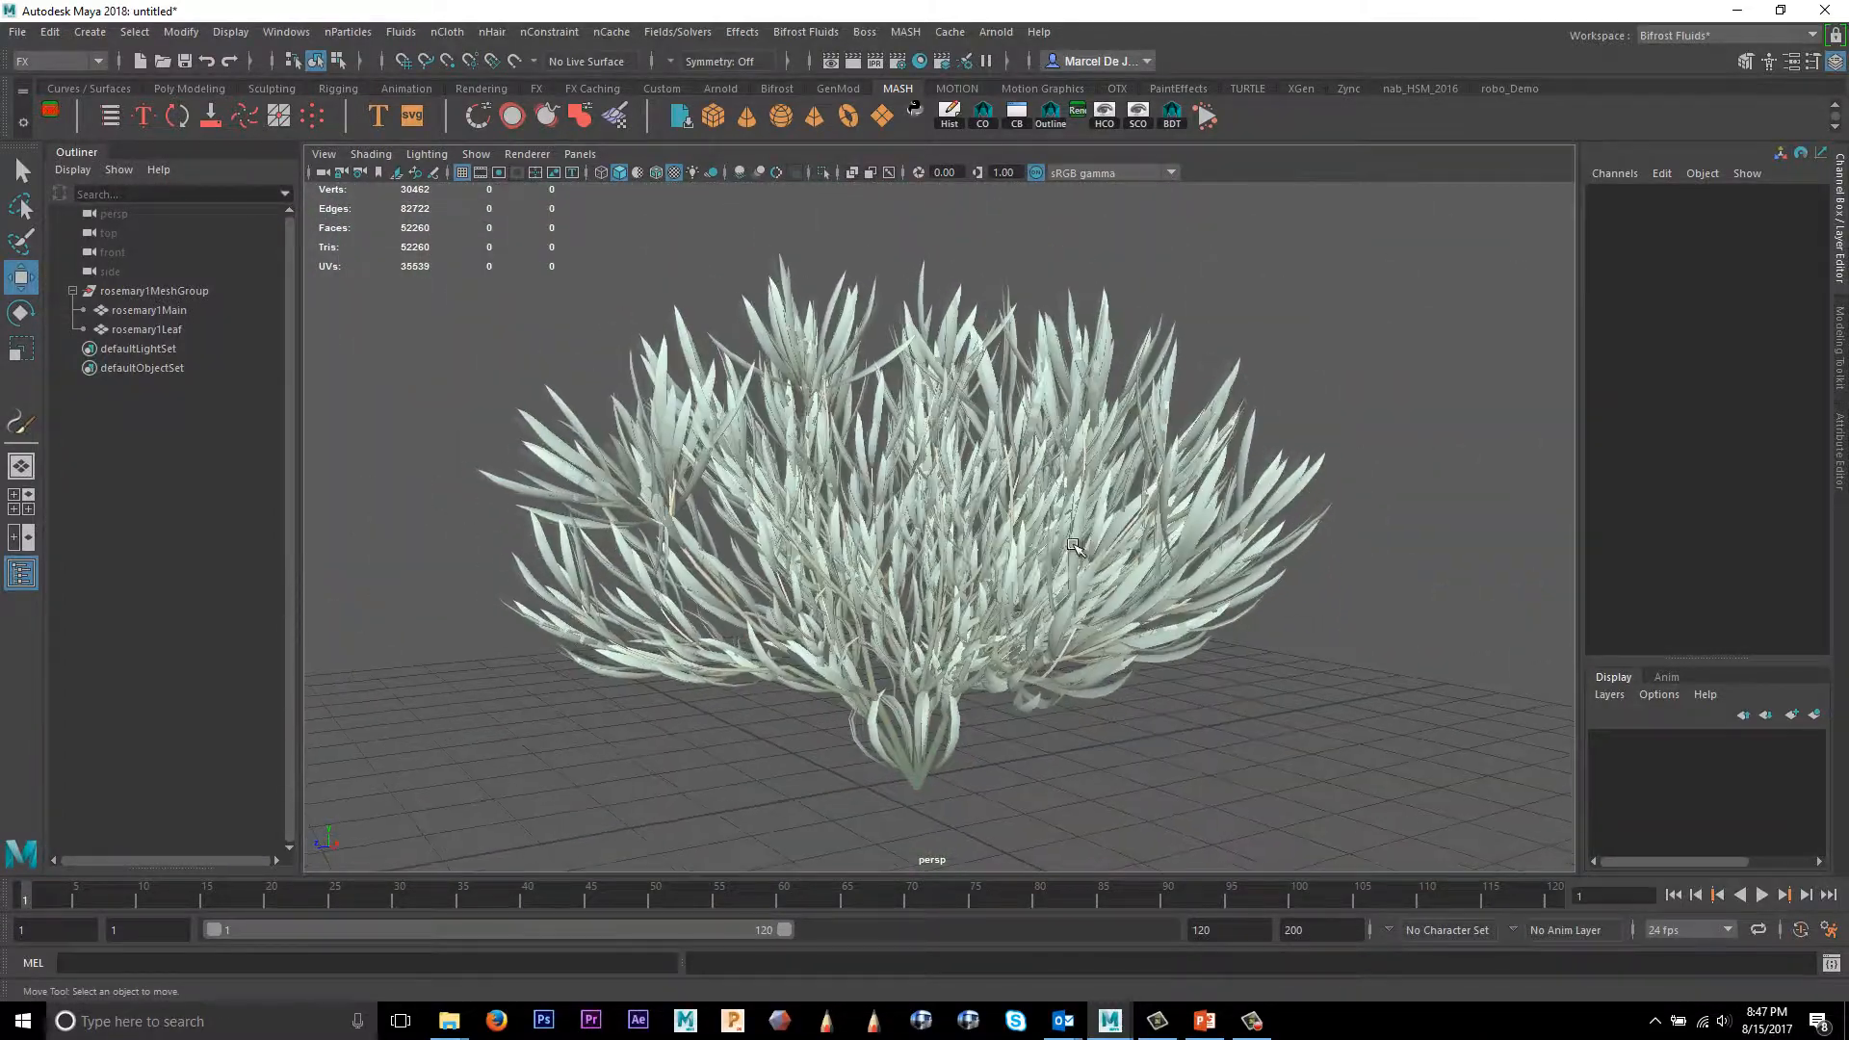
{"action": "middle_click_drag", "start_coordinate": [1100, 528], "coordinate": [1099, 517], "text": "alt"}
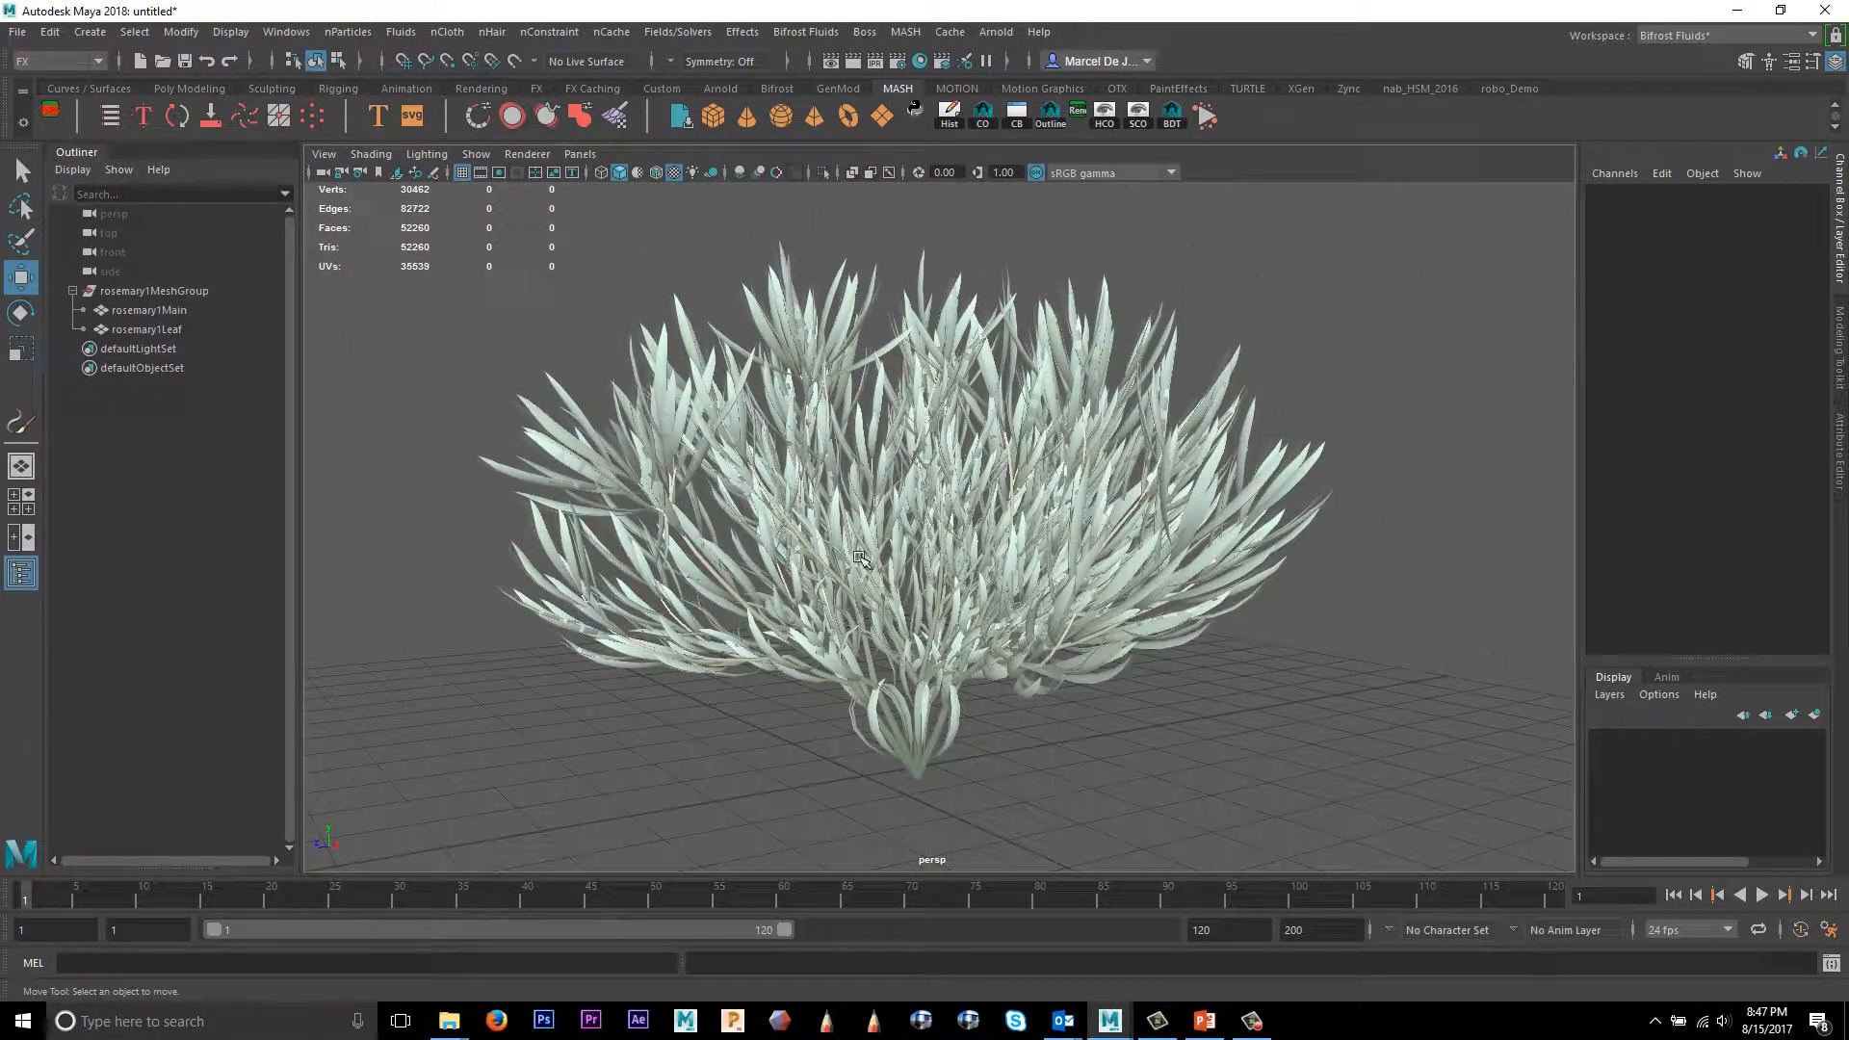
Step: Graph the rosemary1LeafShader network in the Hypershade and spread out its ramp2 and petal_light.tif nodes
{"action": "left_click", "coordinate": [304, 37]}
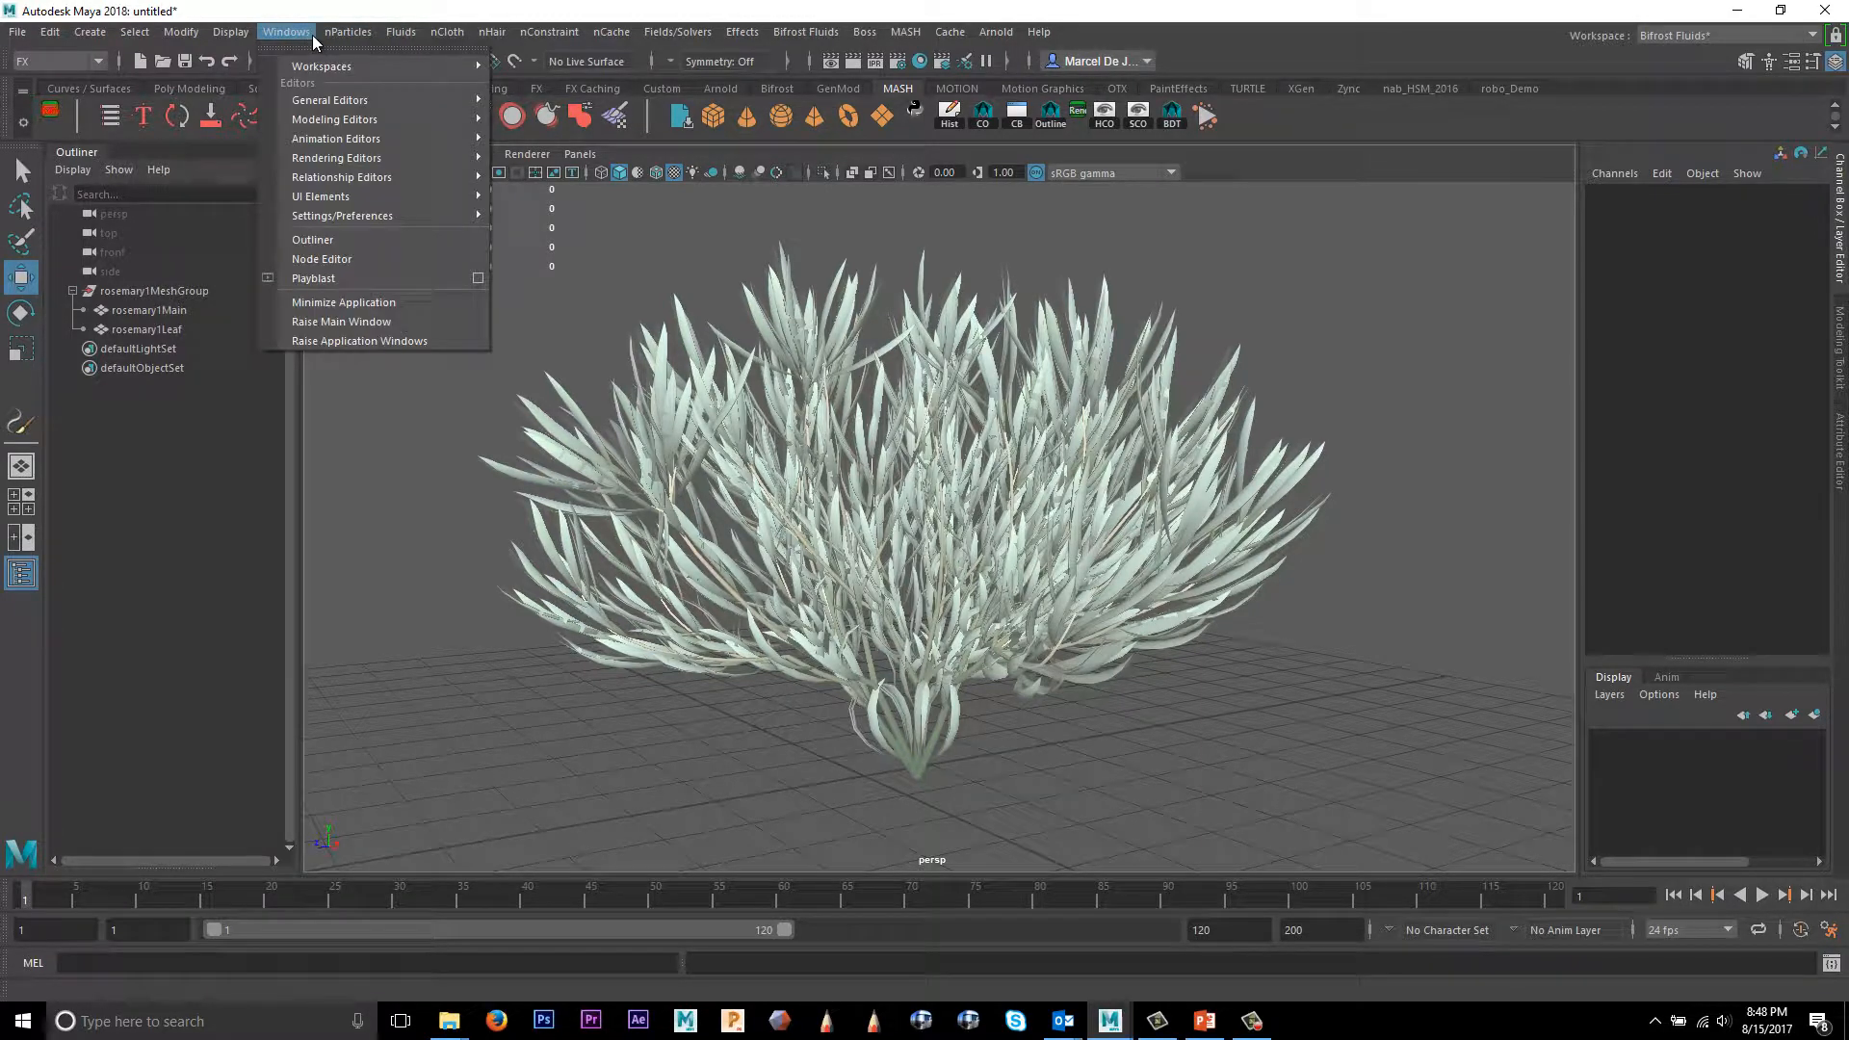
{"action": "mouse_move", "coordinate": [298, 162]}
{"action": "left_click", "coordinate": [540, 159]}
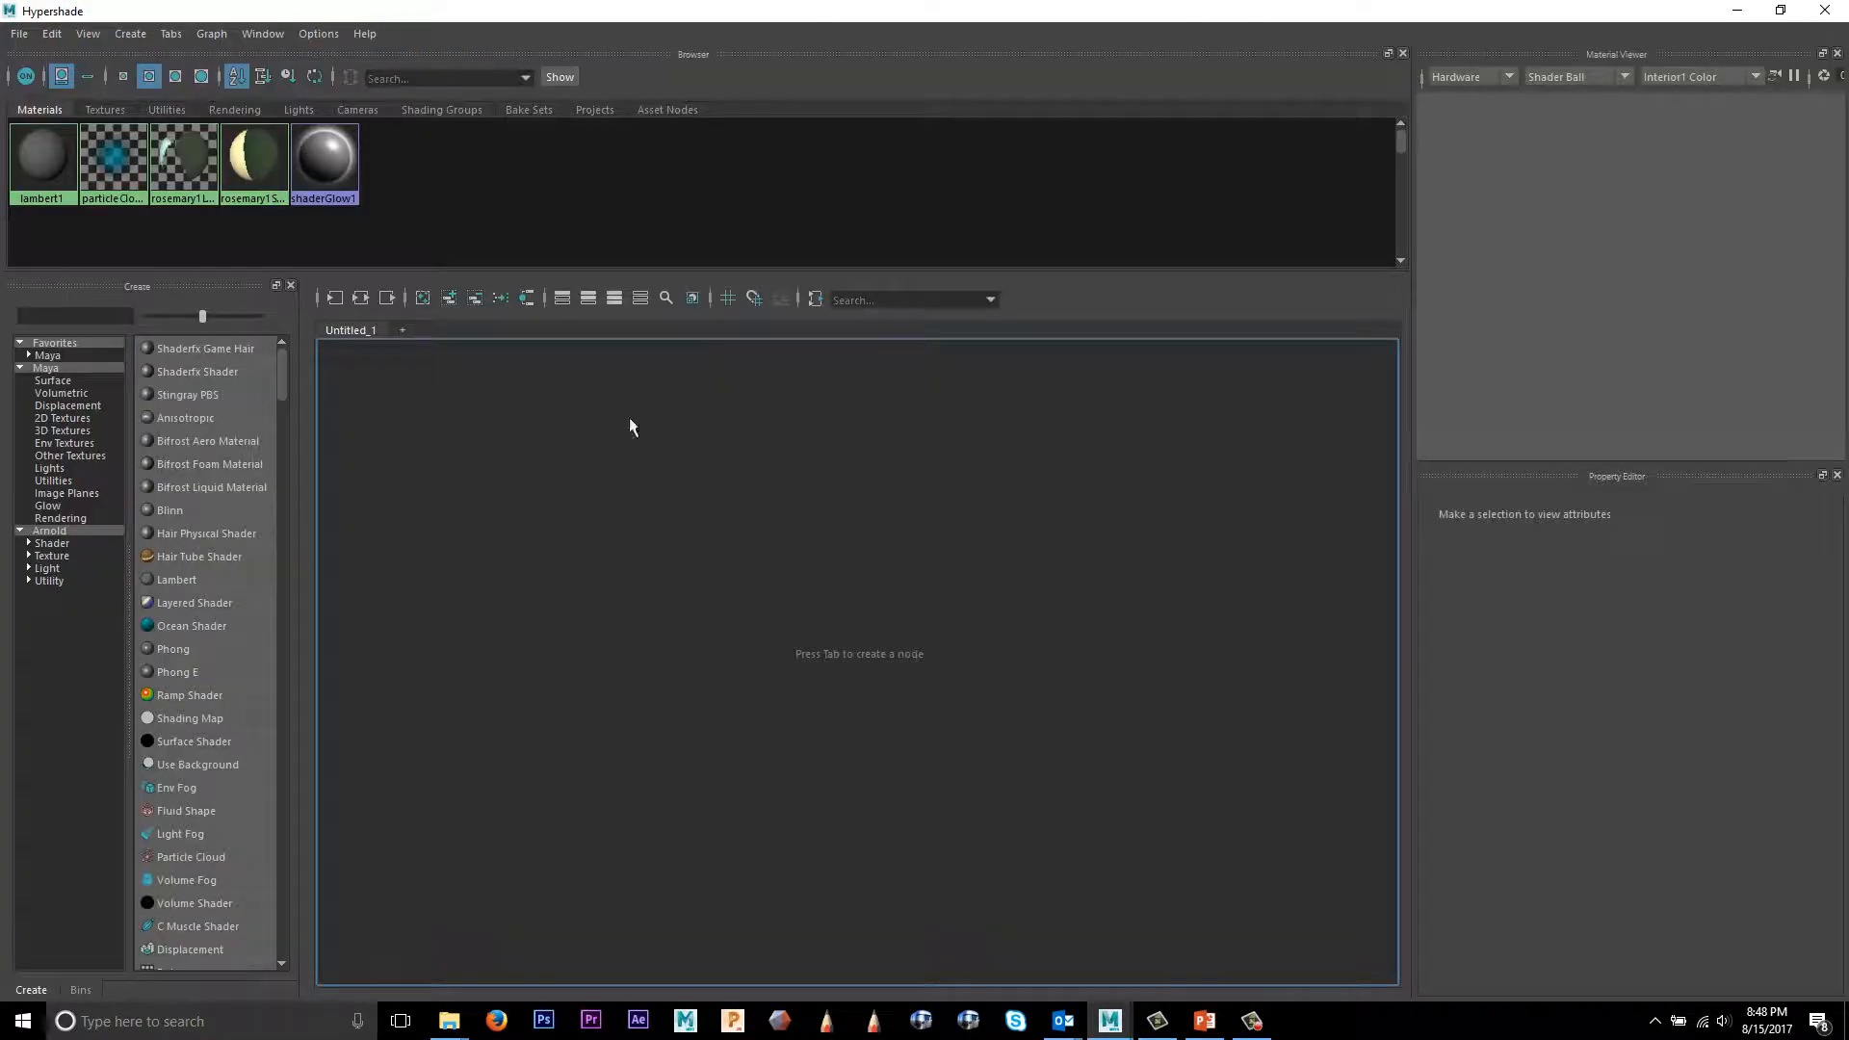
{"action": "left_click", "coordinate": [361, 297]}
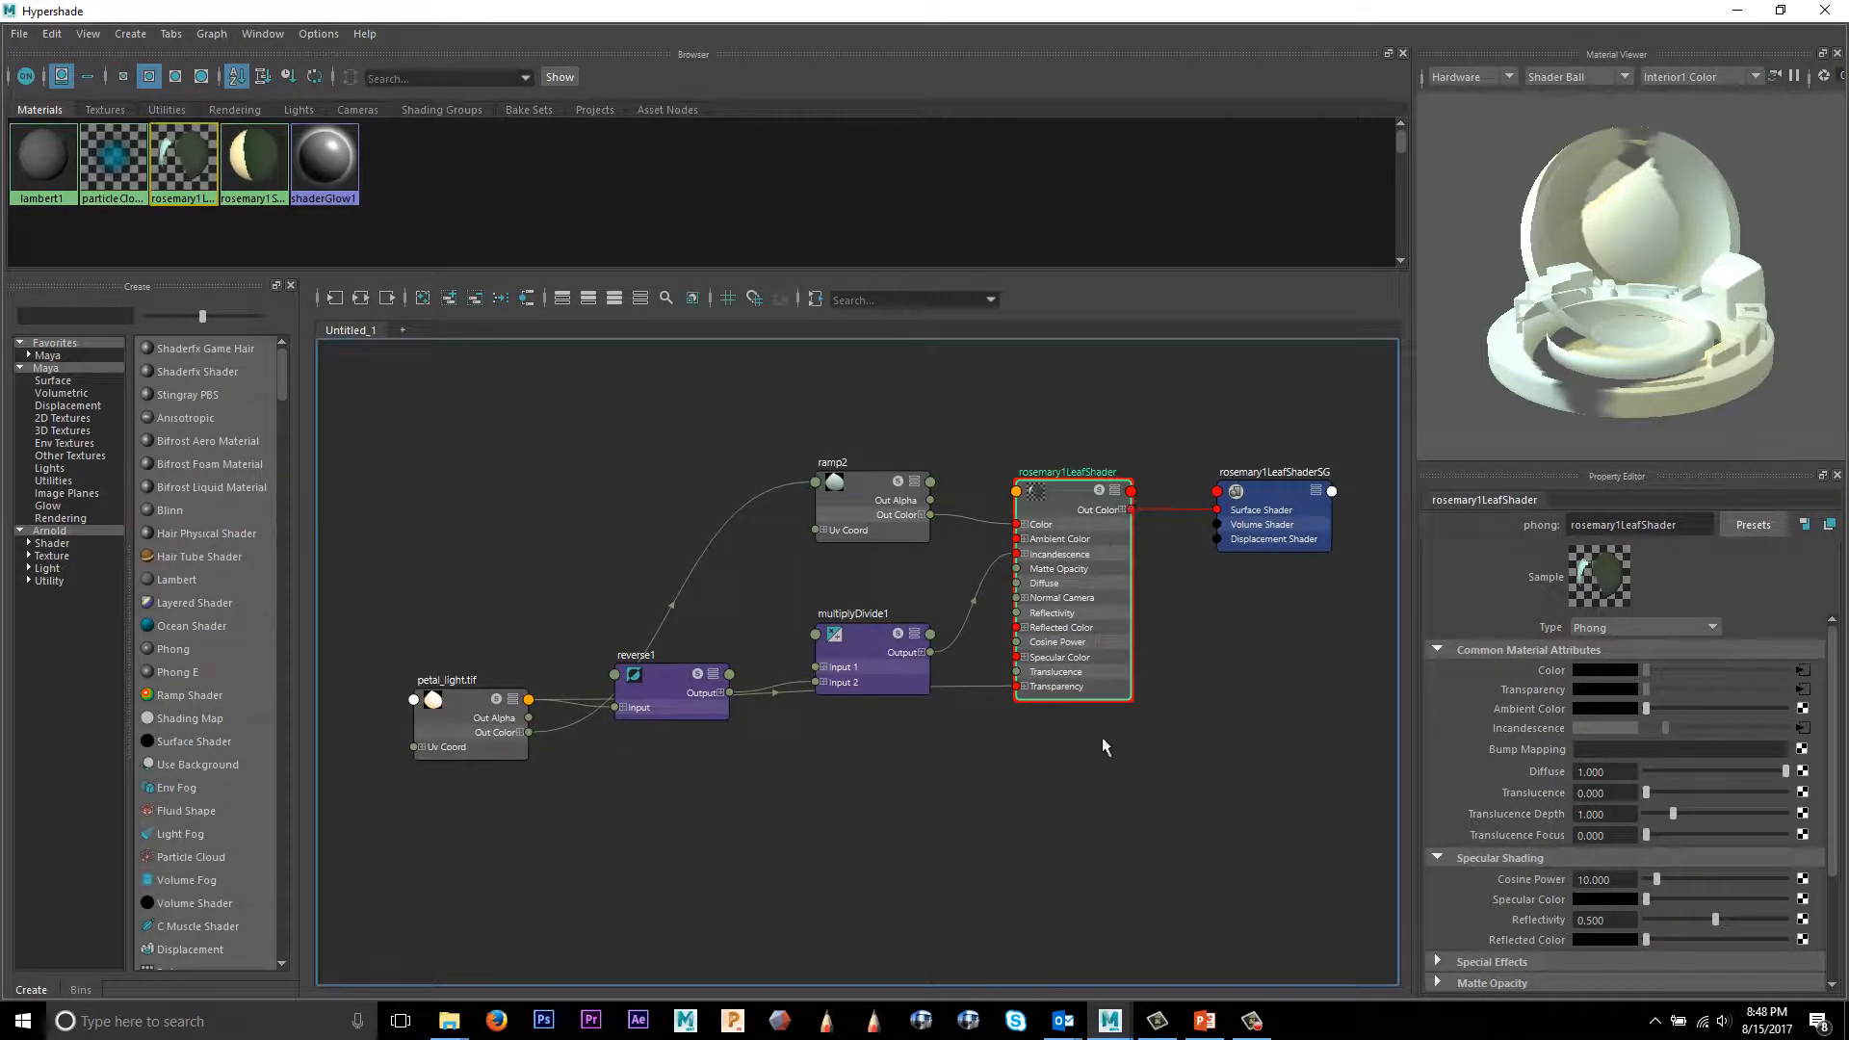
{"action": "left_click_drag", "start_coordinate": [882, 508], "coordinate": [590, 445]}
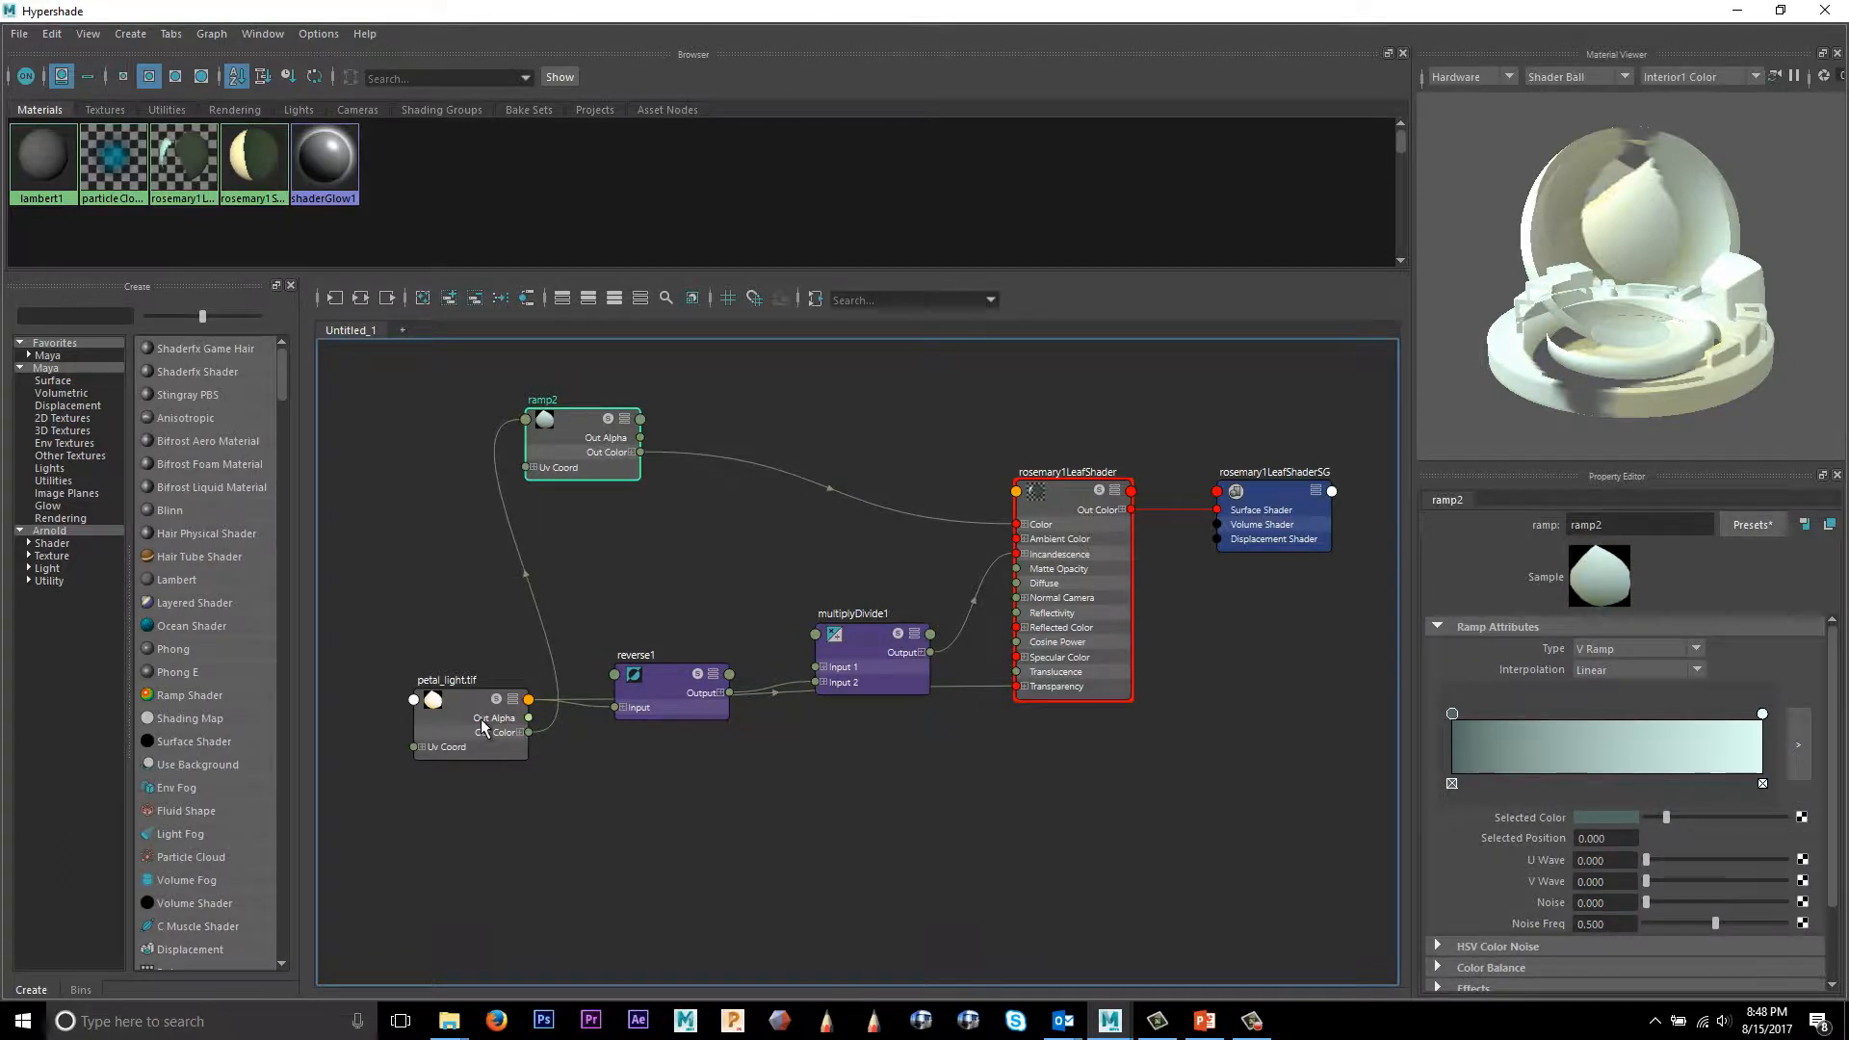
{"action": "left_click_drag", "start_coordinate": [485, 728], "coordinate": [512, 751]}
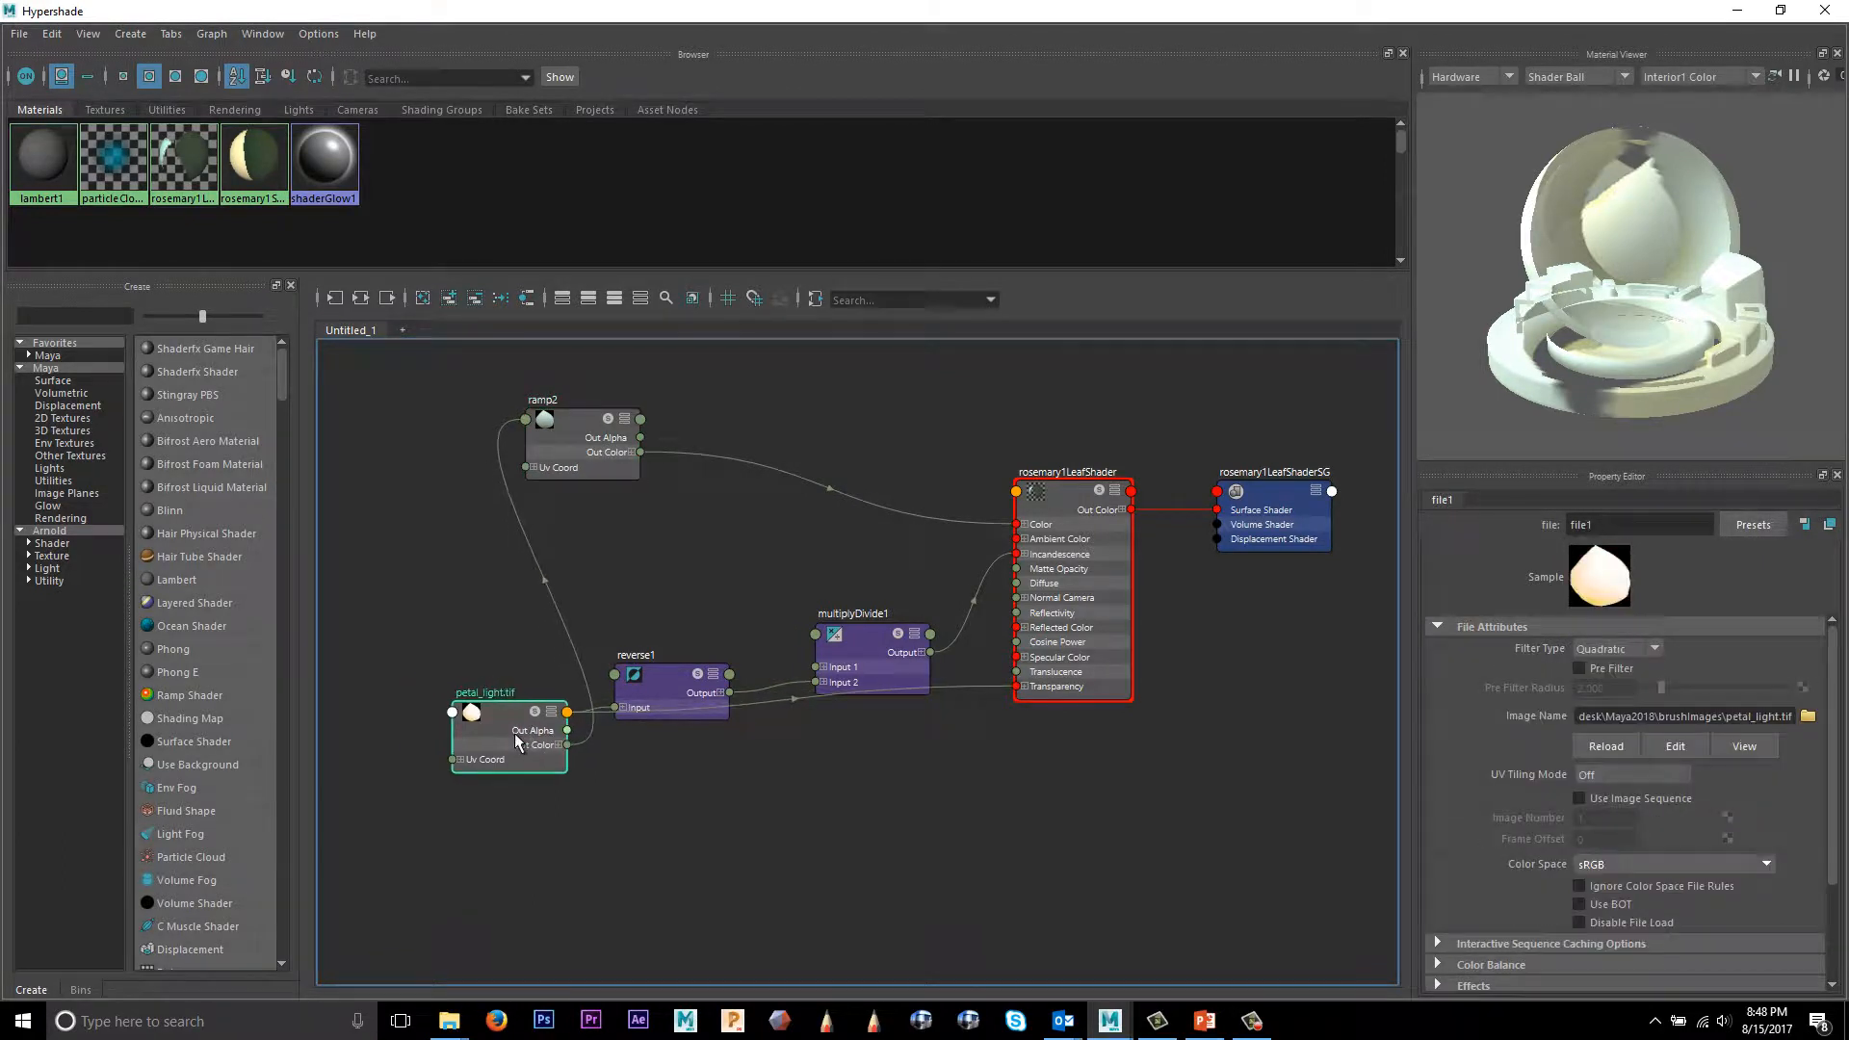
Step: Change the type of rosemary1LeafShader to Ai Standard Surface
{"action": "left_click", "coordinate": [1072, 499]}
{"action": "left_click", "coordinate": [1612, 627]}
{"action": "left_click", "coordinate": [1633, 630]}
{"action": "left_click", "coordinate": [1633, 628]}
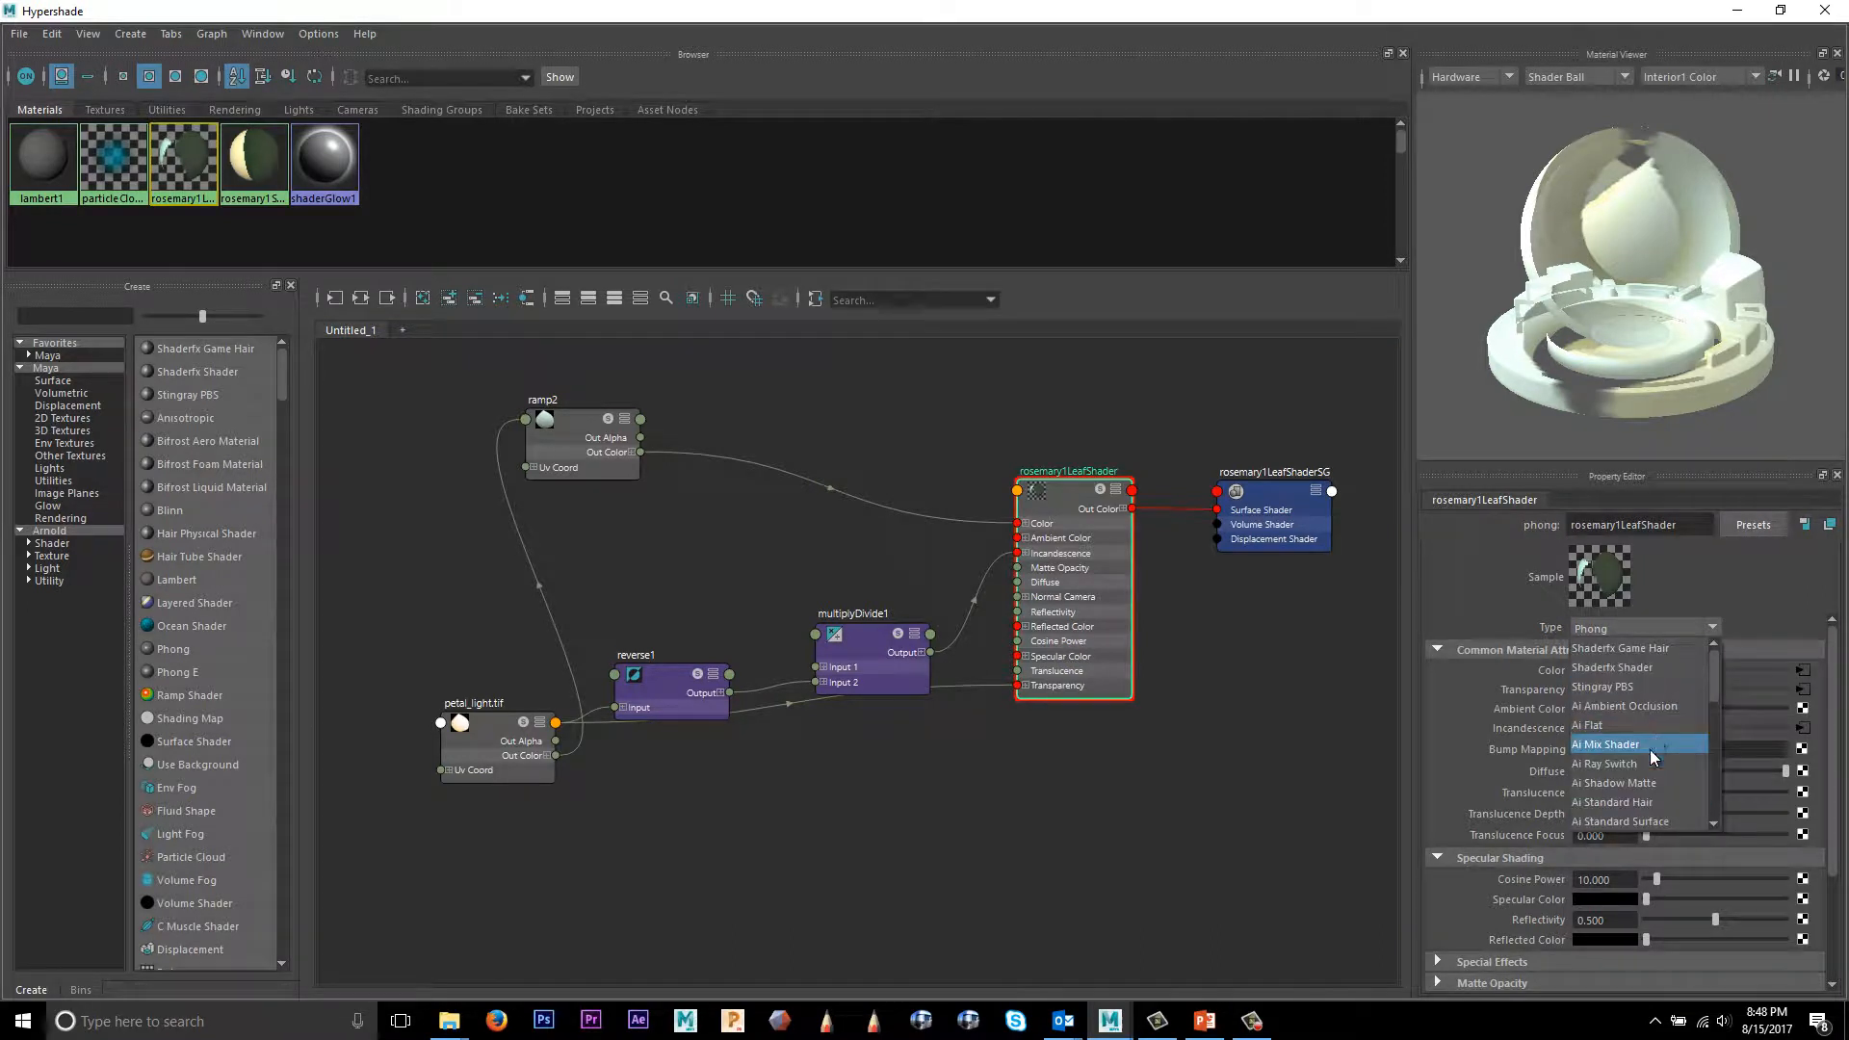
{"action": "left_click", "coordinate": [1625, 821]}
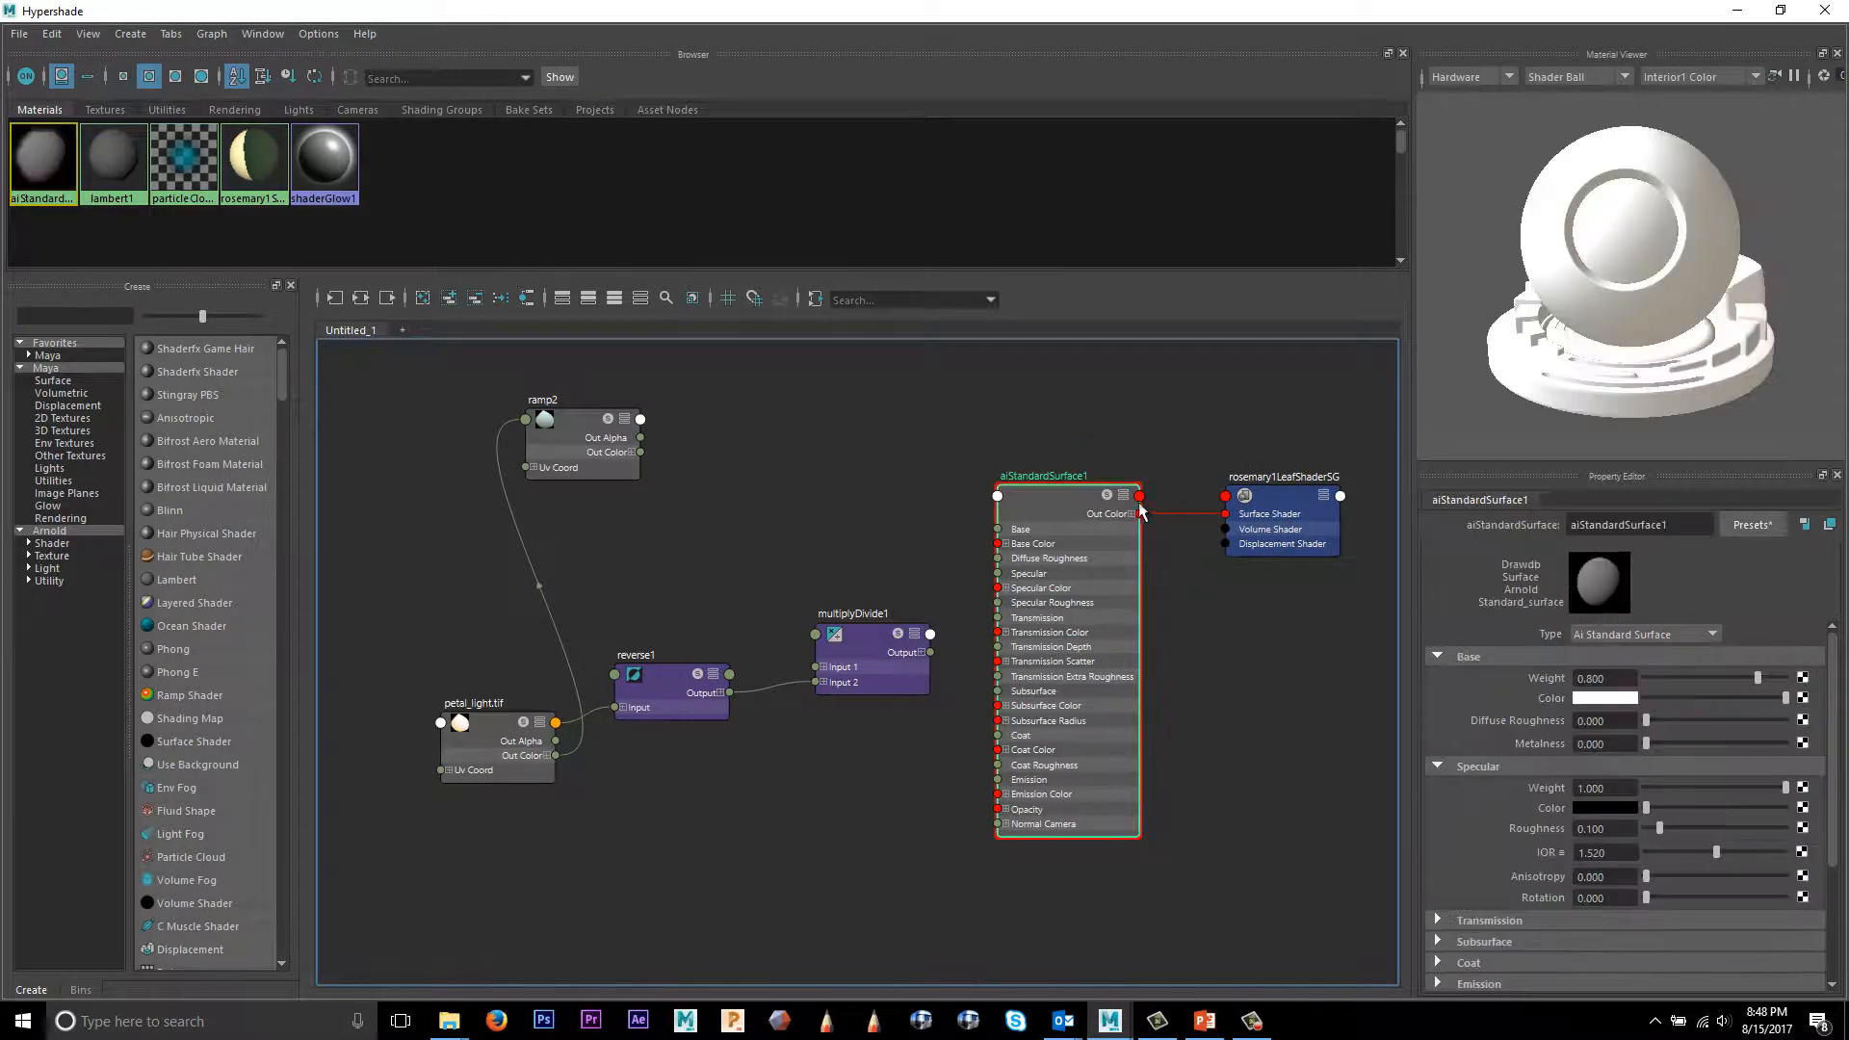
Step: Reposition the aiStandardSurface1 and ramp2 nodes and connect ramp2's Out Color to the surface's Base Color
{"action": "left_click_drag", "start_coordinate": [1052, 489], "coordinate": [1057, 430]}
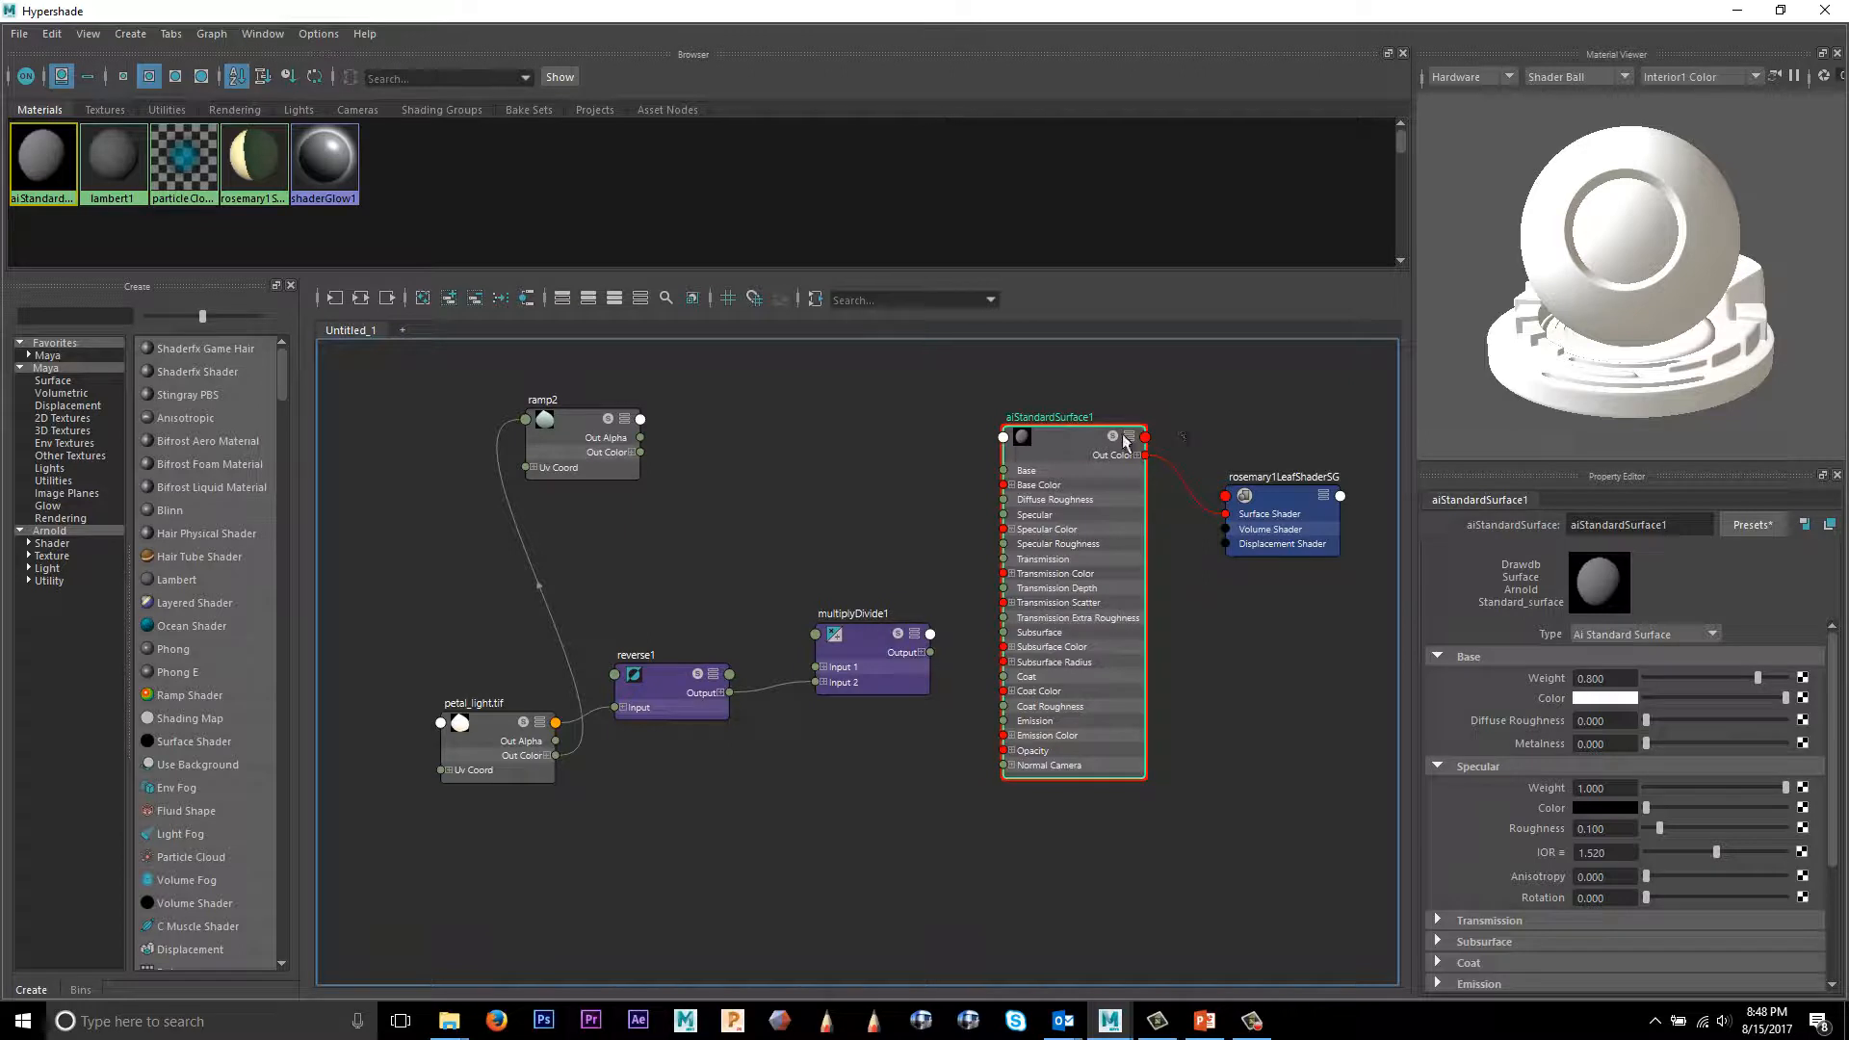
{"action": "scroll", "coordinate": [1161, 432], "scroll_direction": "up", "scroll_amount": 3}
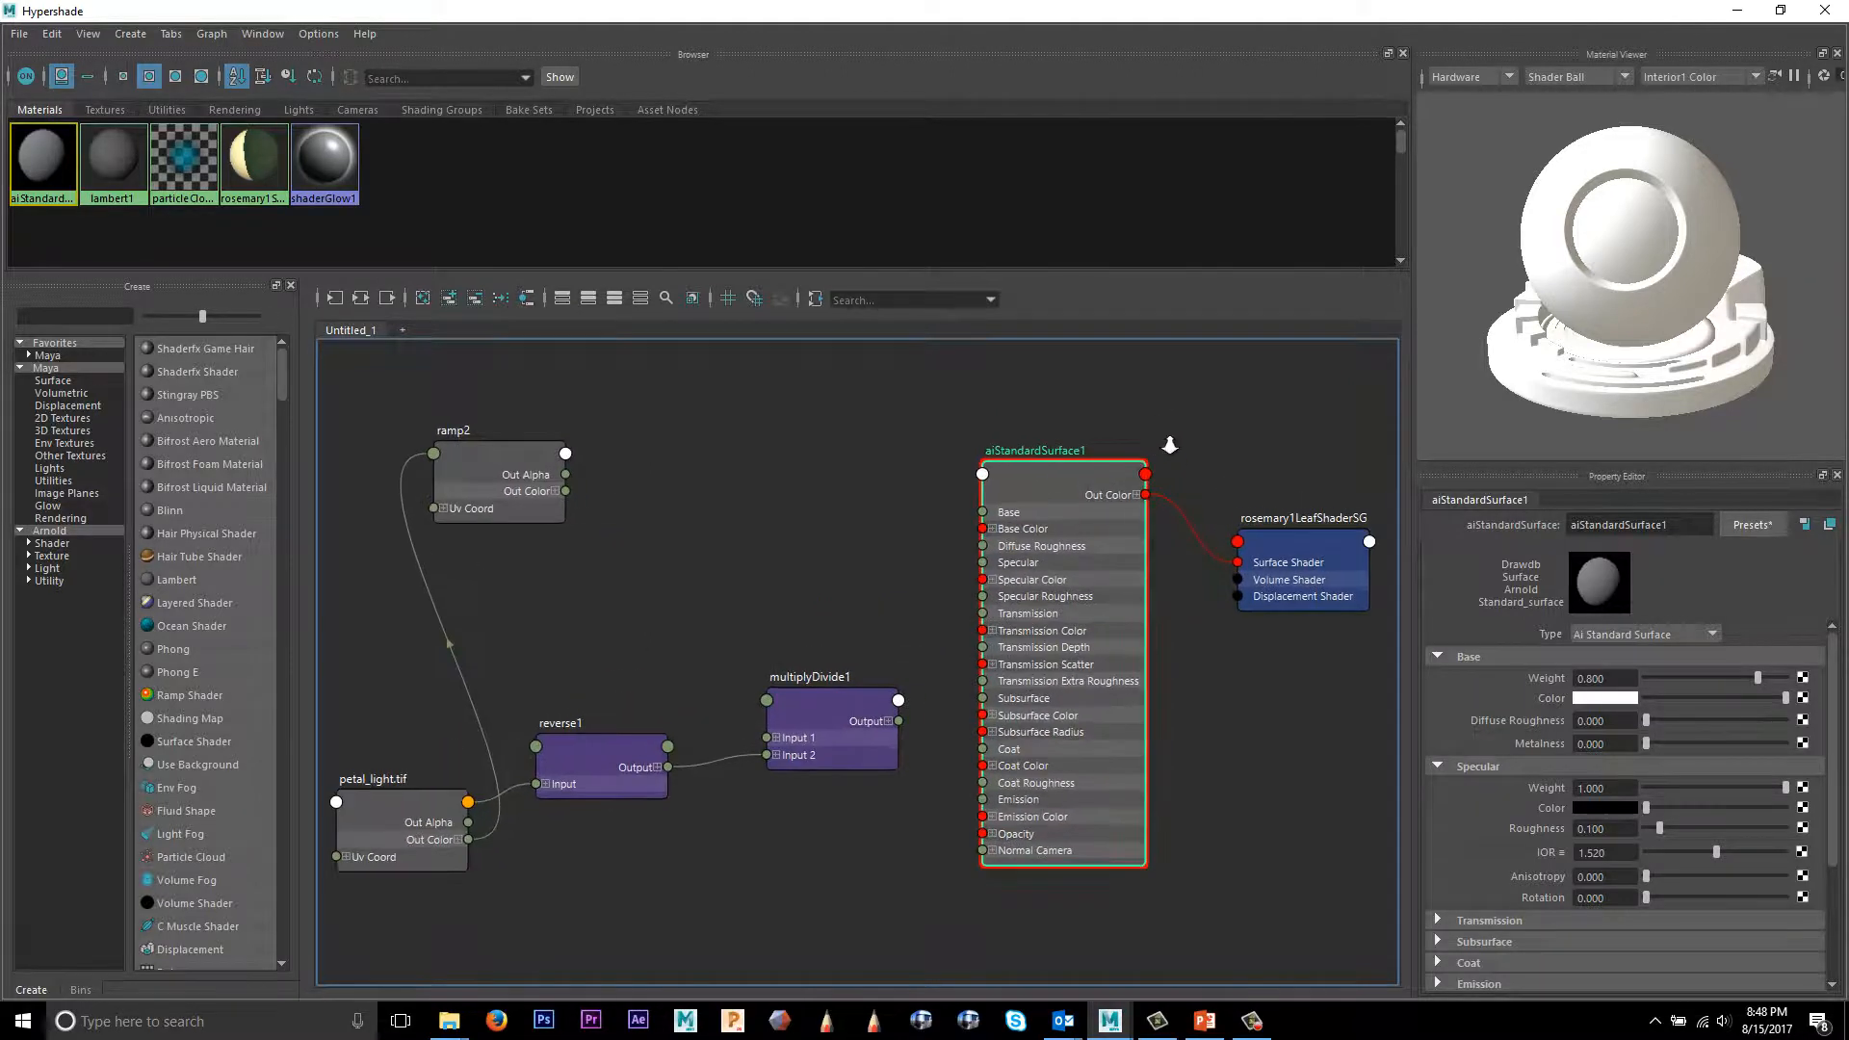
{"action": "scroll", "coordinate": [1165, 445], "scroll_direction": "up", "scroll_amount": 2}
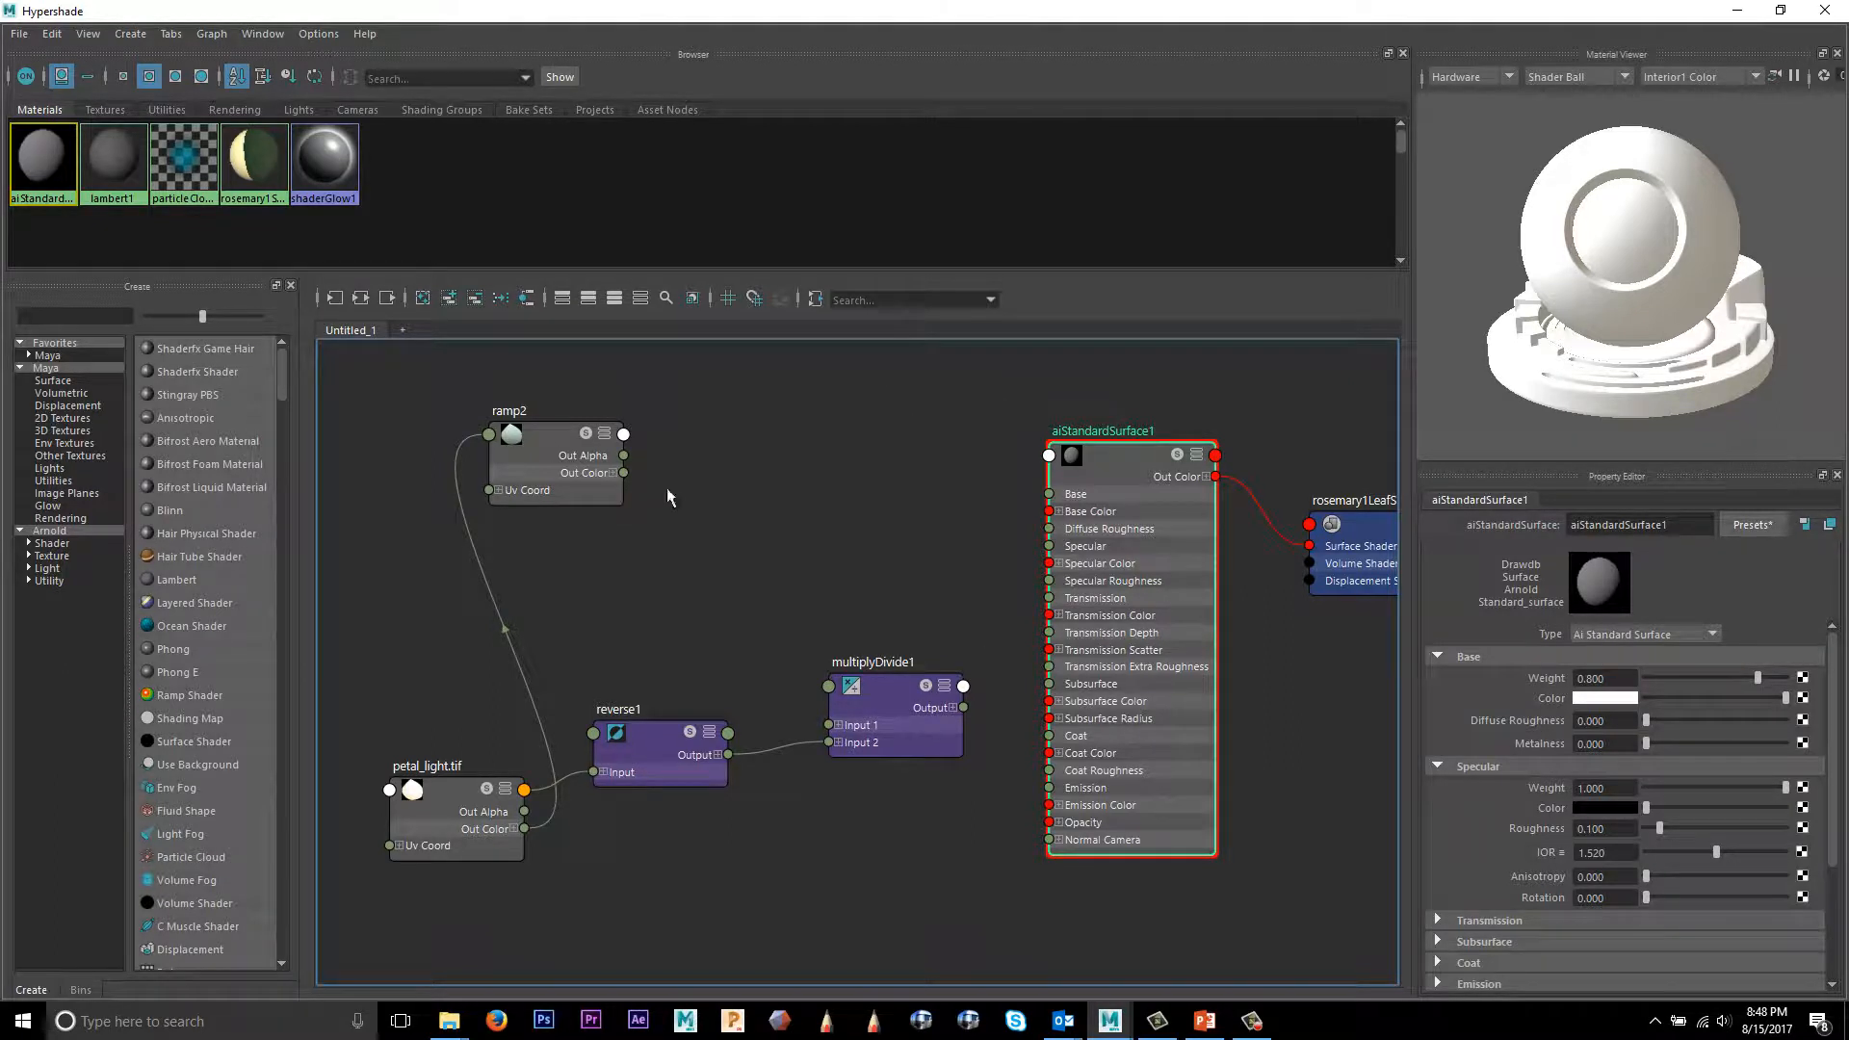
{"action": "left_click_drag", "start_coordinate": [557, 439], "coordinate": [1047, 512]}
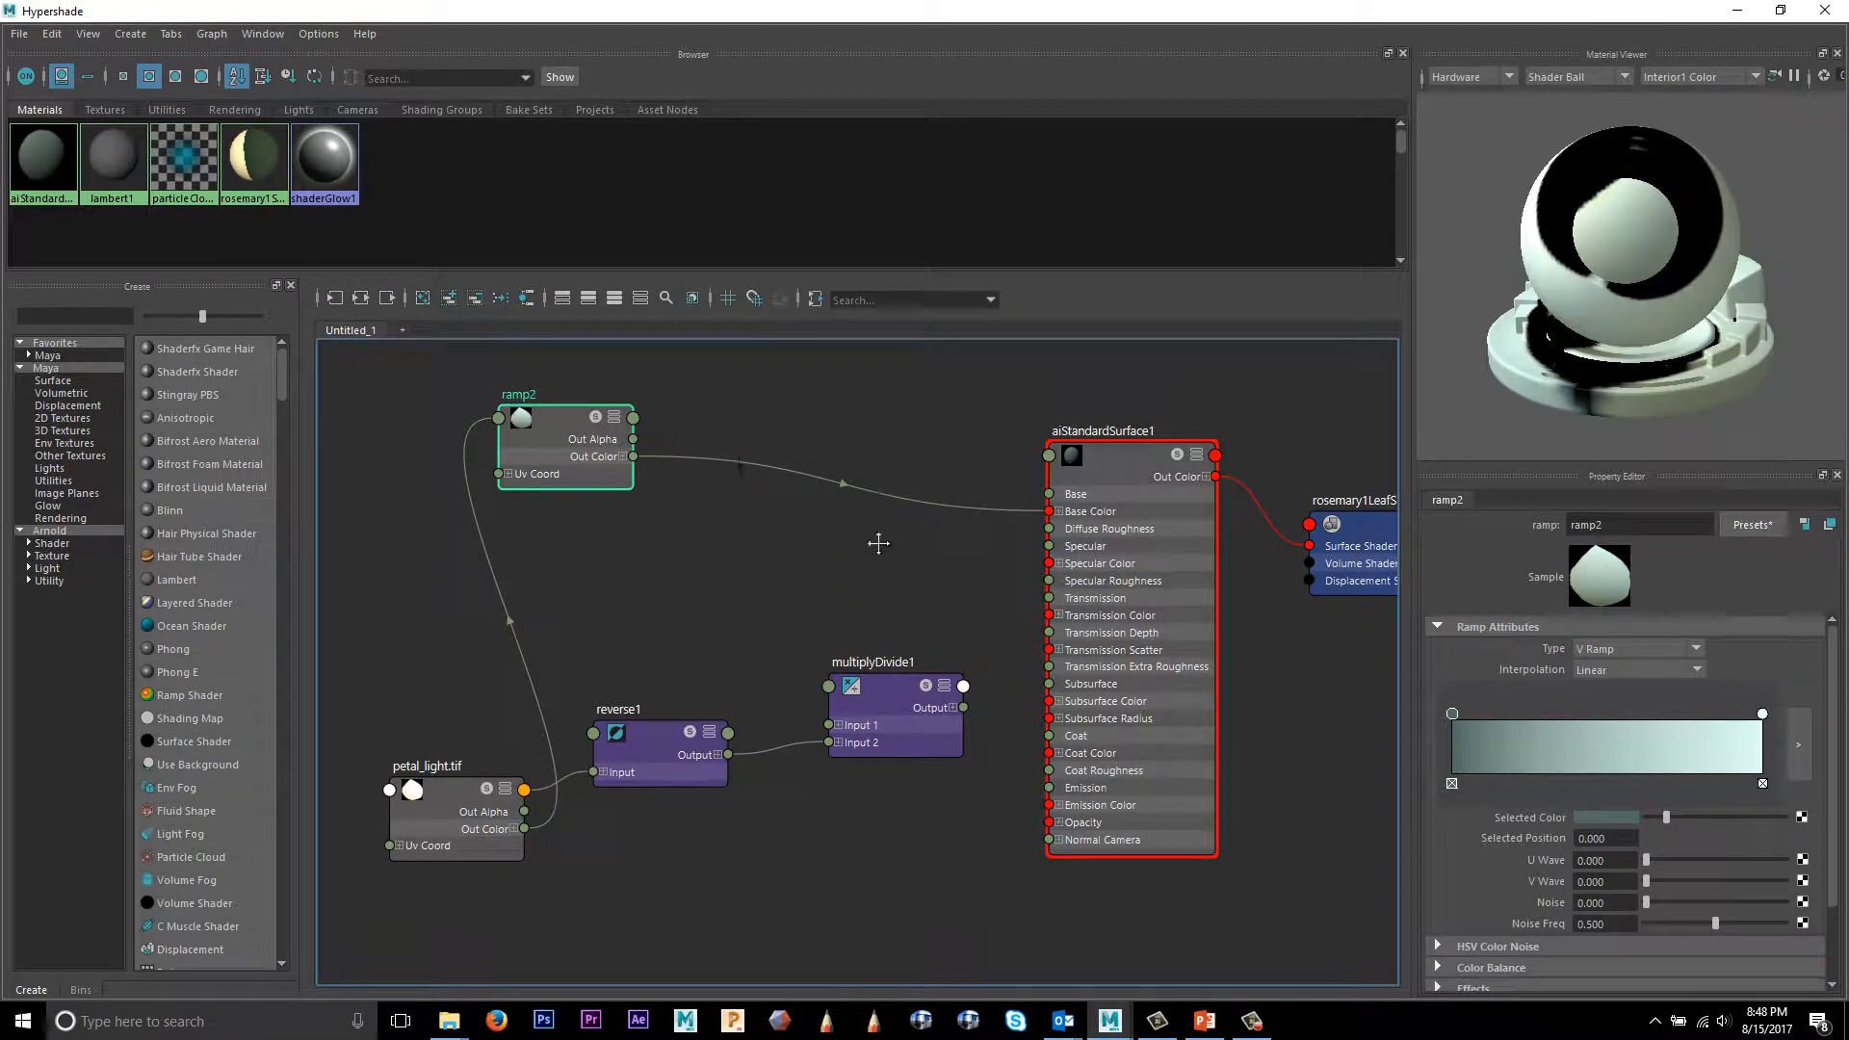
Step: Delete the reverse1 and multiplyDivide1 nodes from the leaf shader network
{"action": "scroll", "coordinate": [879, 551], "scroll_direction": "down", "scroll_amount": 3}
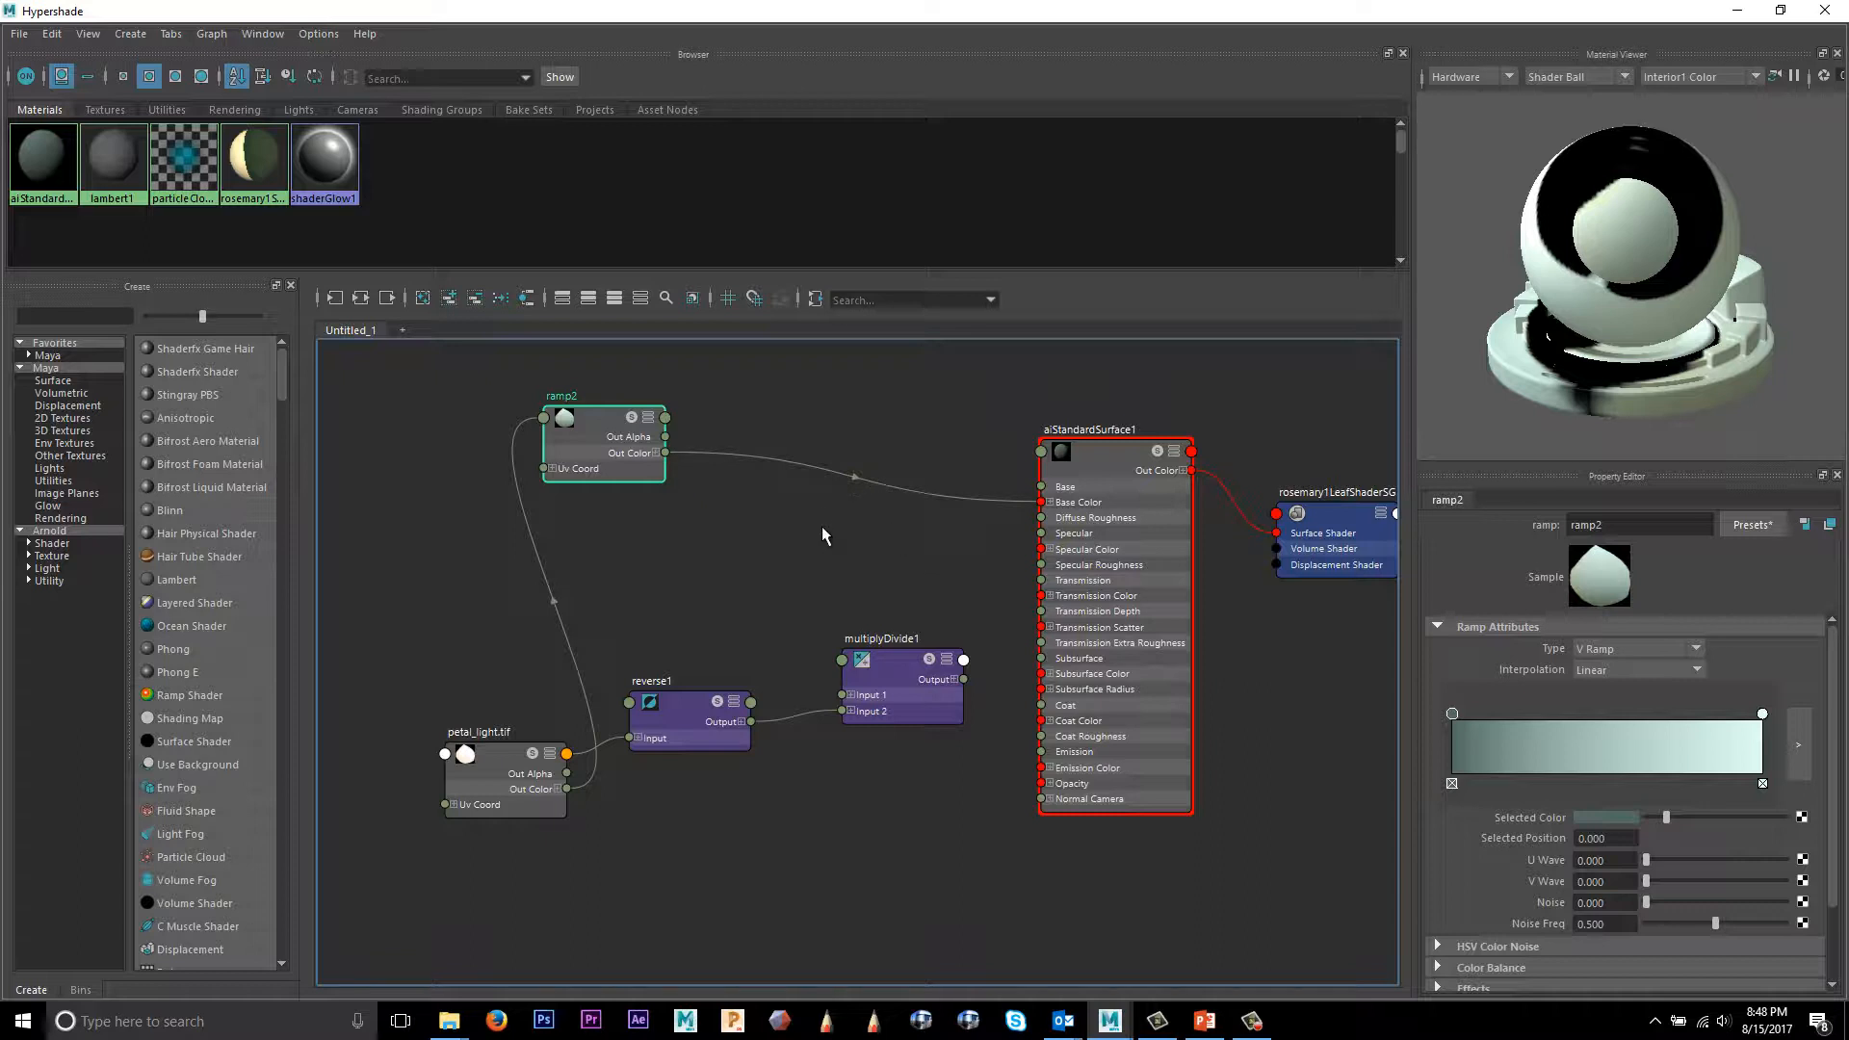
{"action": "middle_click_drag", "start_coordinate": [821, 522], "coordinate": [879, 495], "text": "alt"}
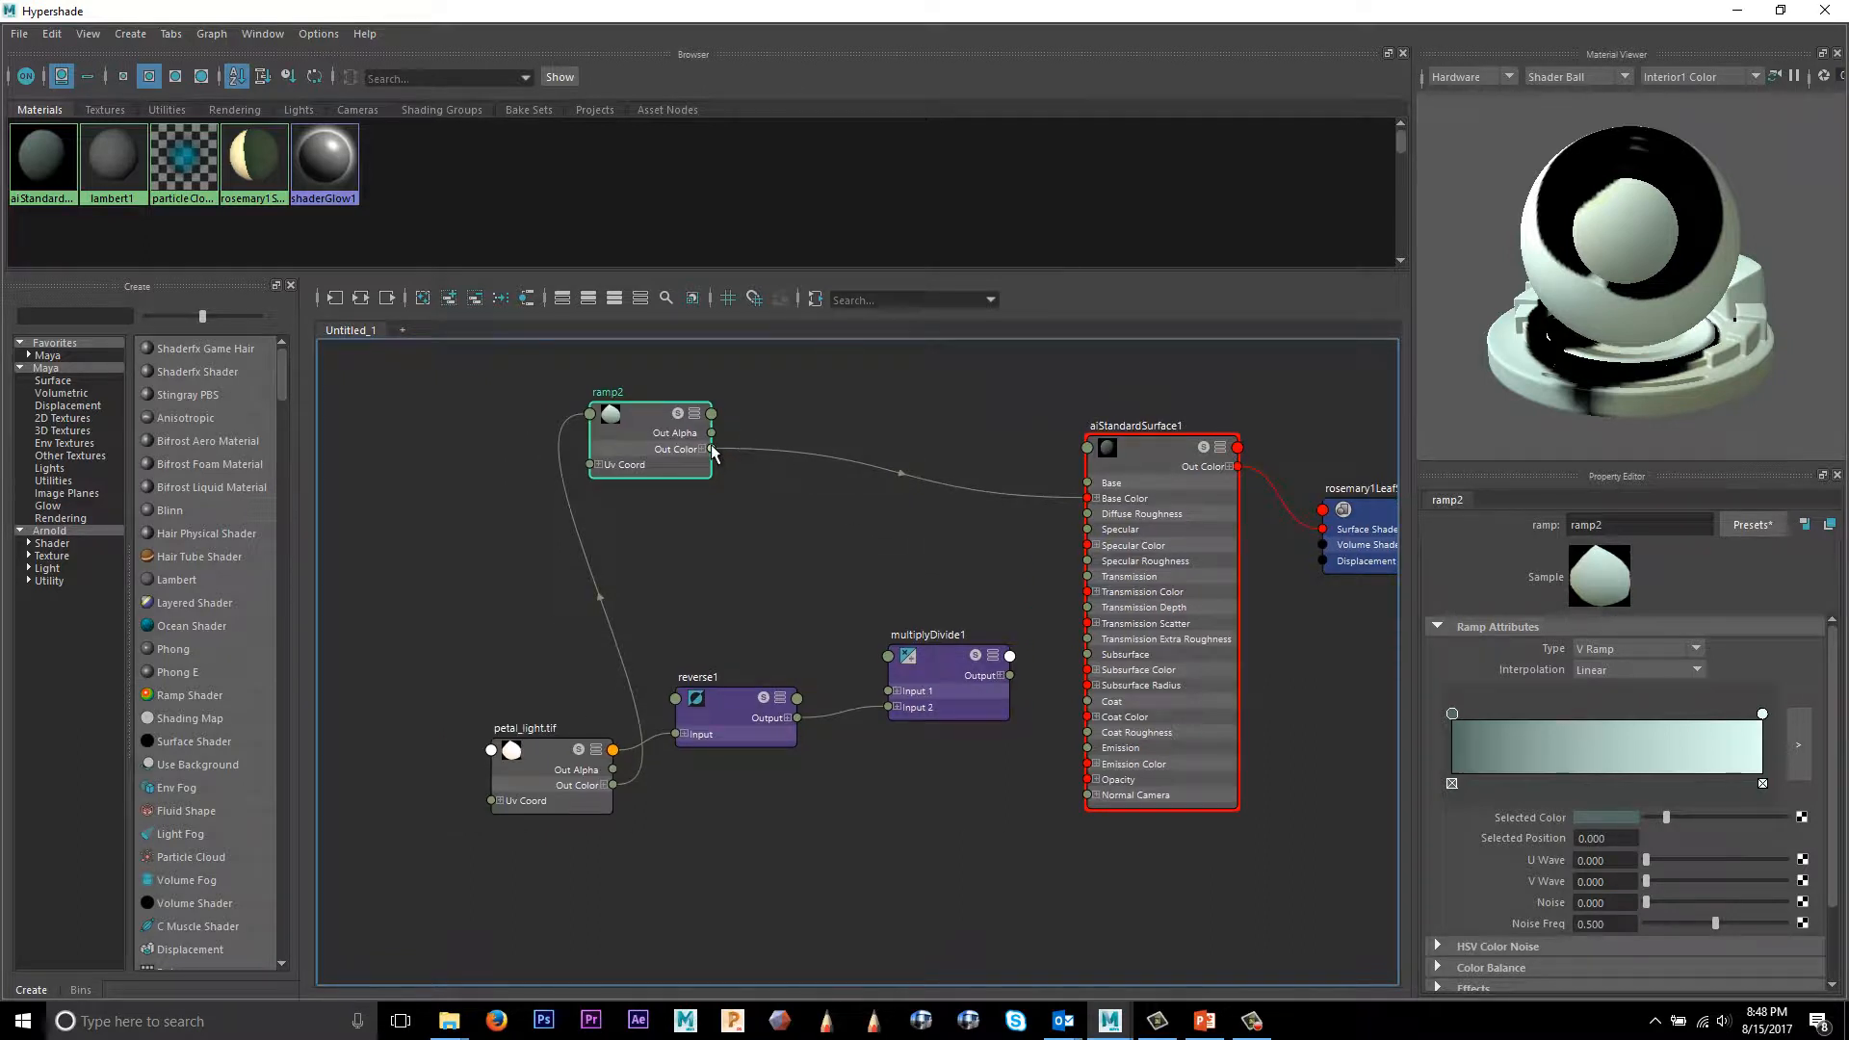
{"action": "middle_click_drag", "start_coordinate": [985, 624], "coordinate": [927, 628], "text": "alt"}
{"action": "left_click_drag", "start_coordinate": [970, 617], "coordinate": [686, 807]}
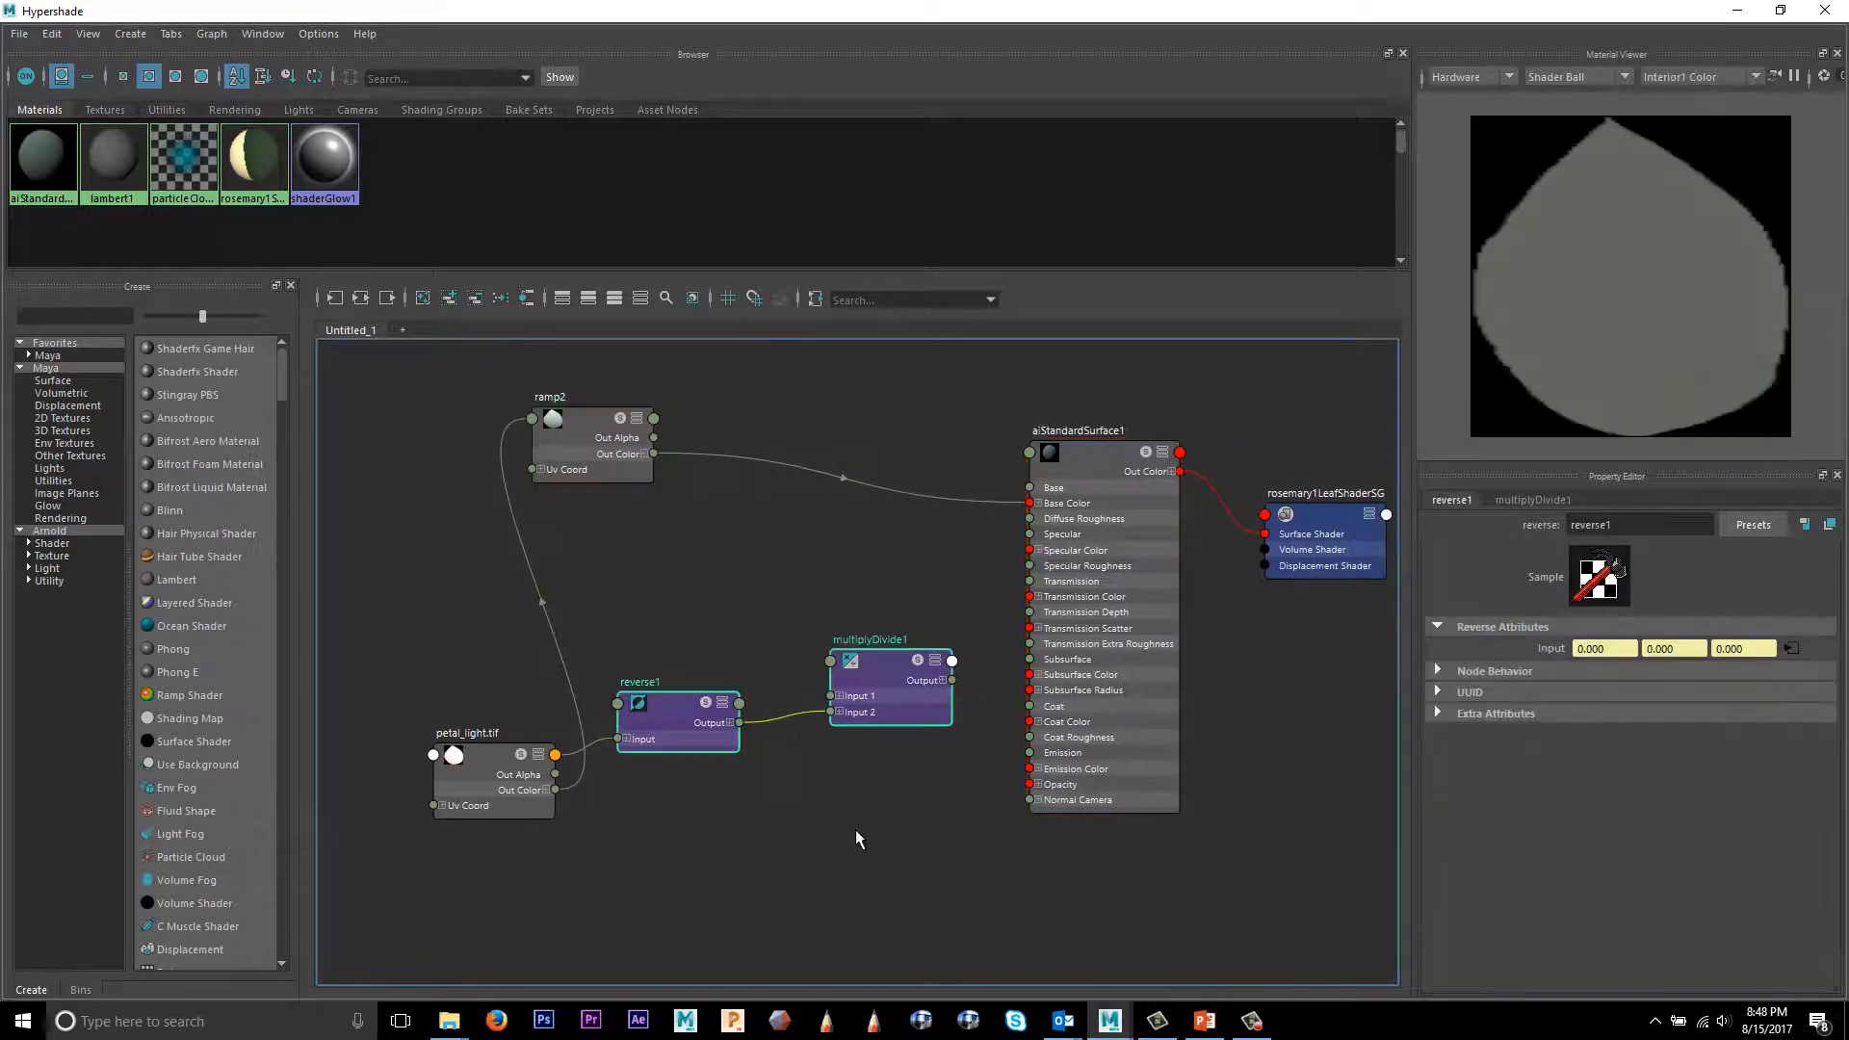
{"action": "key", "text": "Delete"}
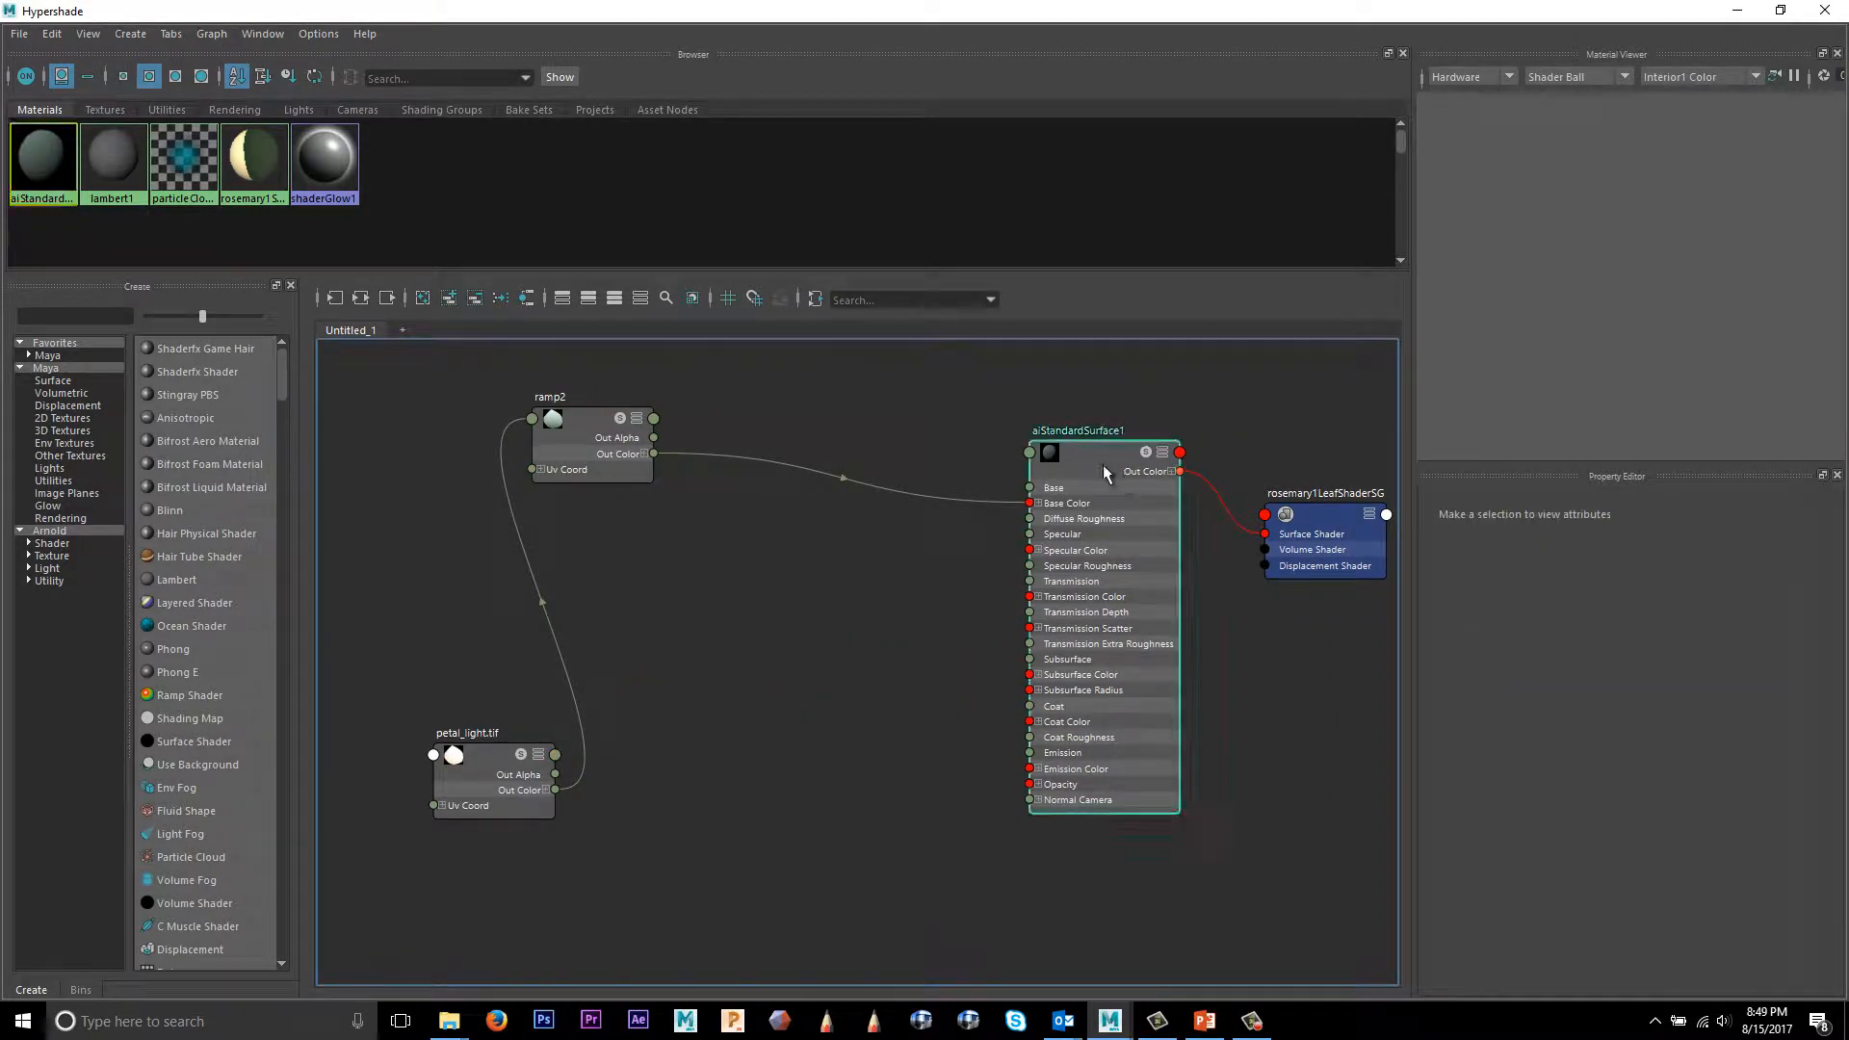
Step: Connect the petal_light.tif texture to the Opacity attribute of aiStandardSurface1 and tidy the node layout
{"action": "left_click", "coordinate": [1103, 470]}
{"action": "middle_click_drag", "start_coordinate": [814, 570], "coordinate": [825, 616], "text": "alt"}
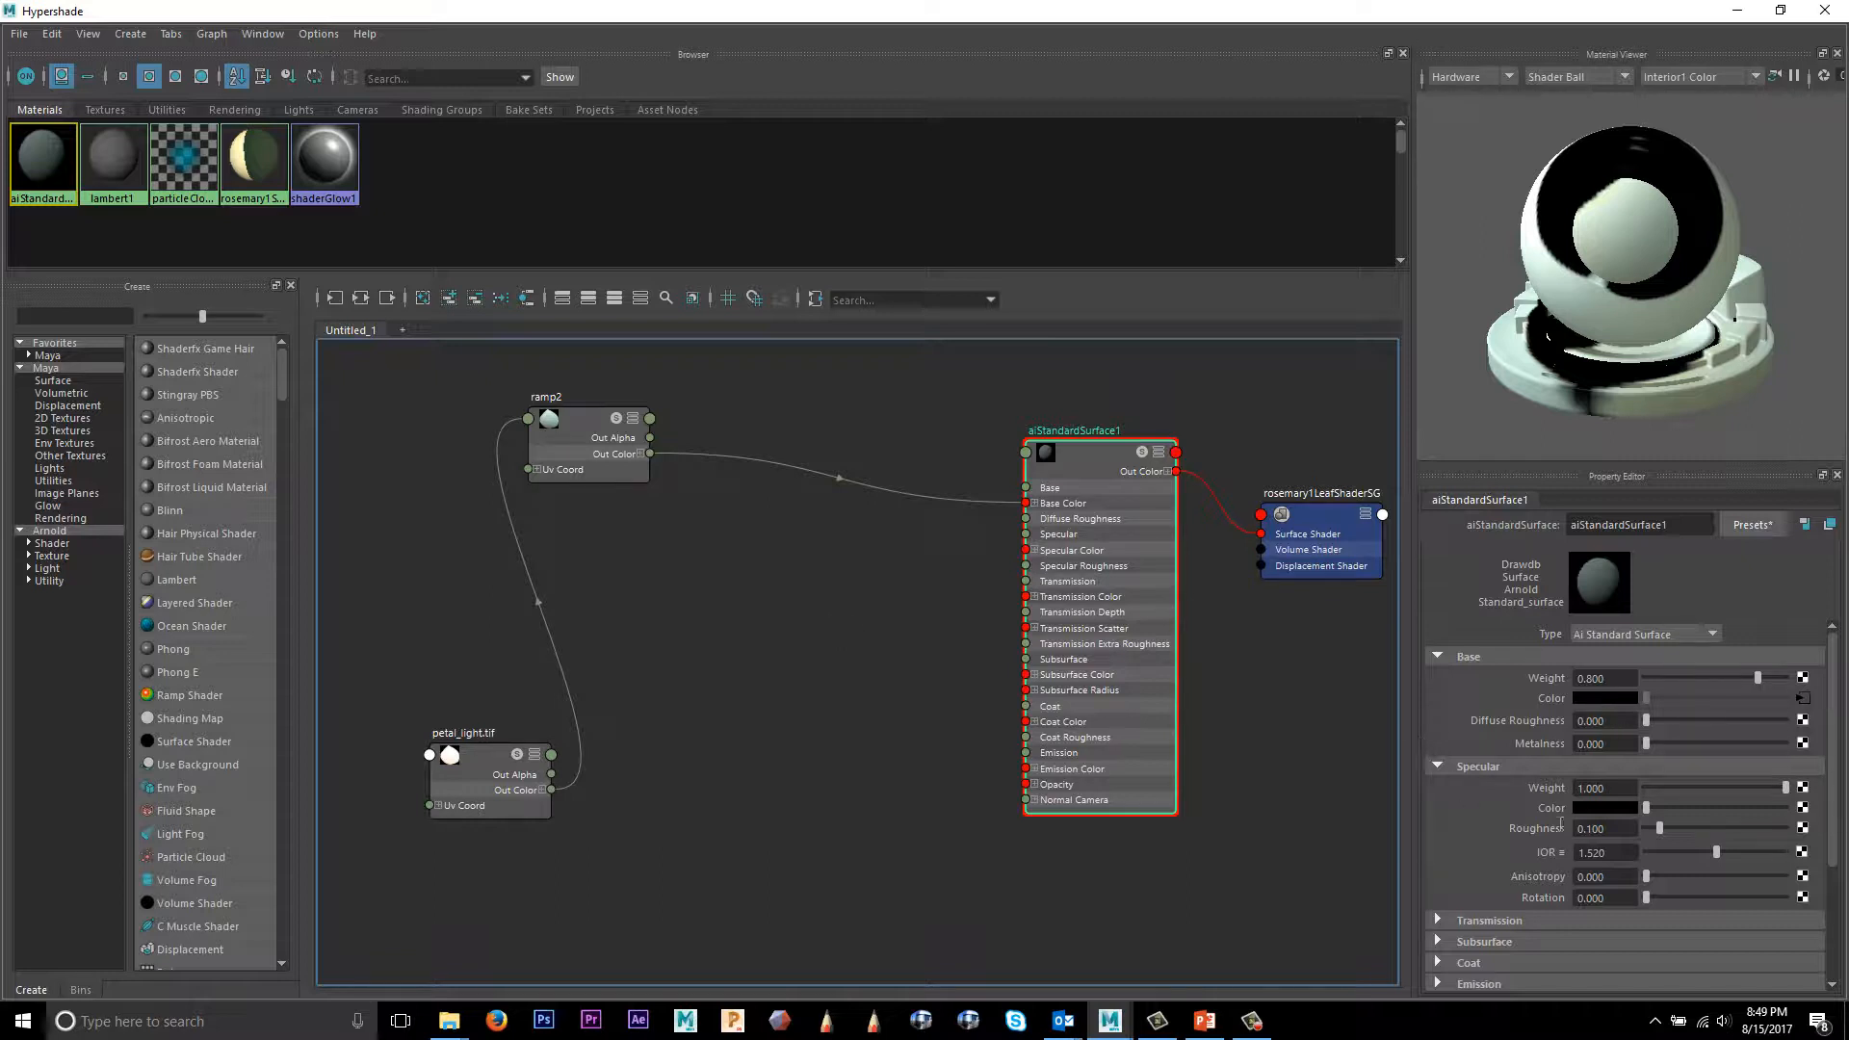
{"action": "scroll", "coordinate": [1617, 702], "scroll_direction": "down", "scroll_amount": 3}
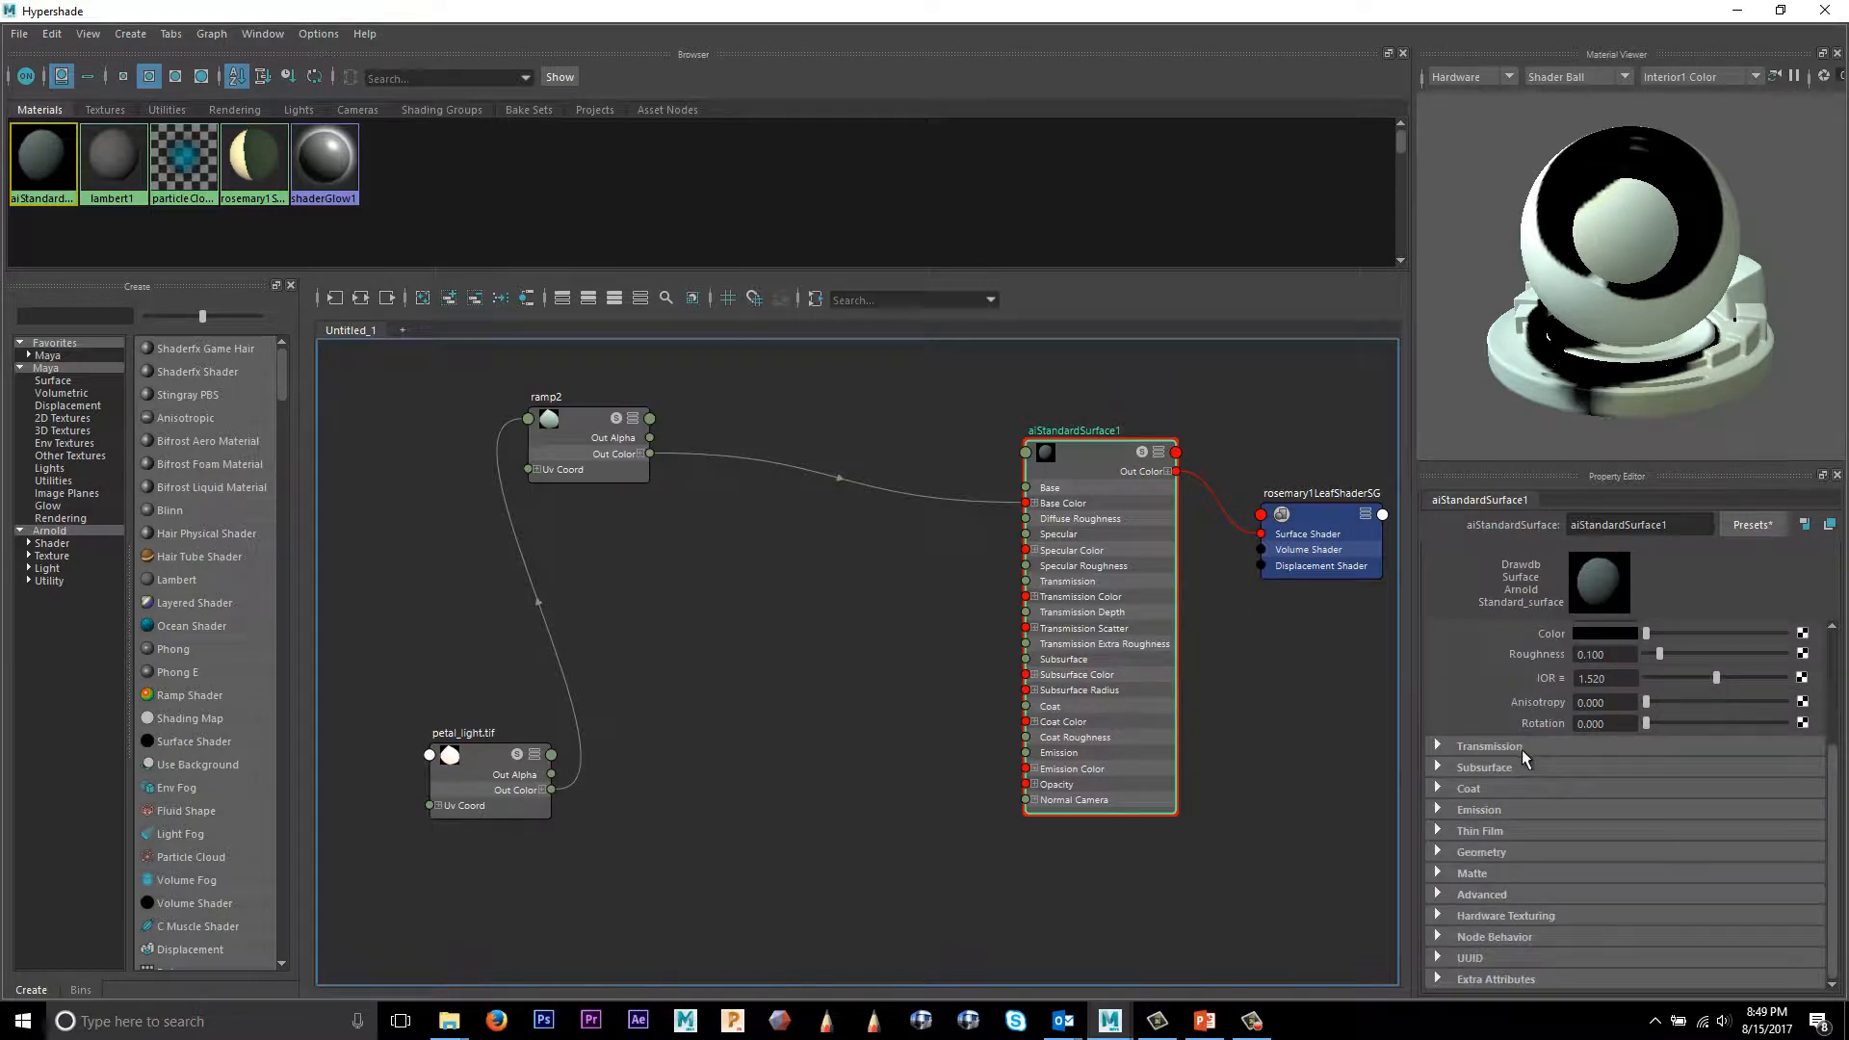
{"action": "left_click", "coordinate": [1480, 851]}
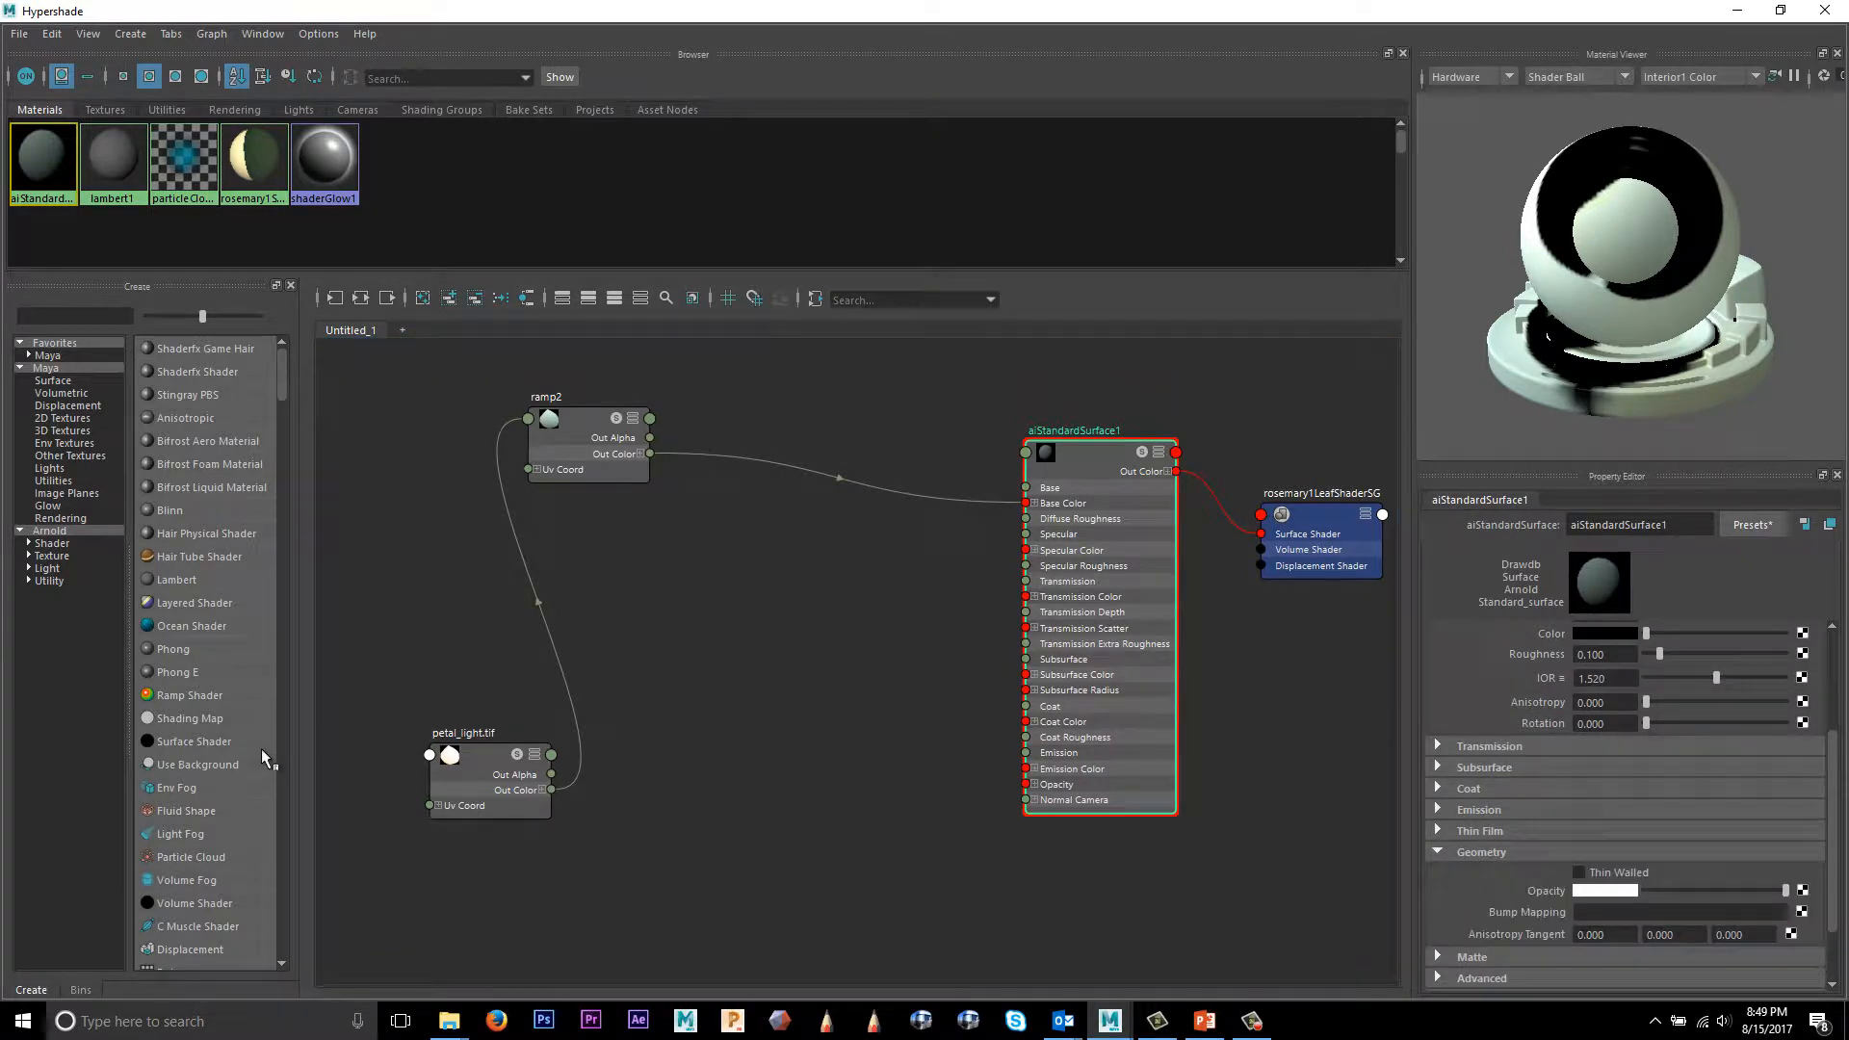
{"action": "middle_click_drag", "start_coordinate": [494, 767], "coordinate": [1552, 890]}
{"action": "right_click_drag", "start_coordinate": [1156, 669], "coordinate": [1031, 735], "text": "alt"}
{"action": "middle_click_drag", "start_coordinate": [1251, 698], "coordinate": [1177, 719], "text": "alt"}
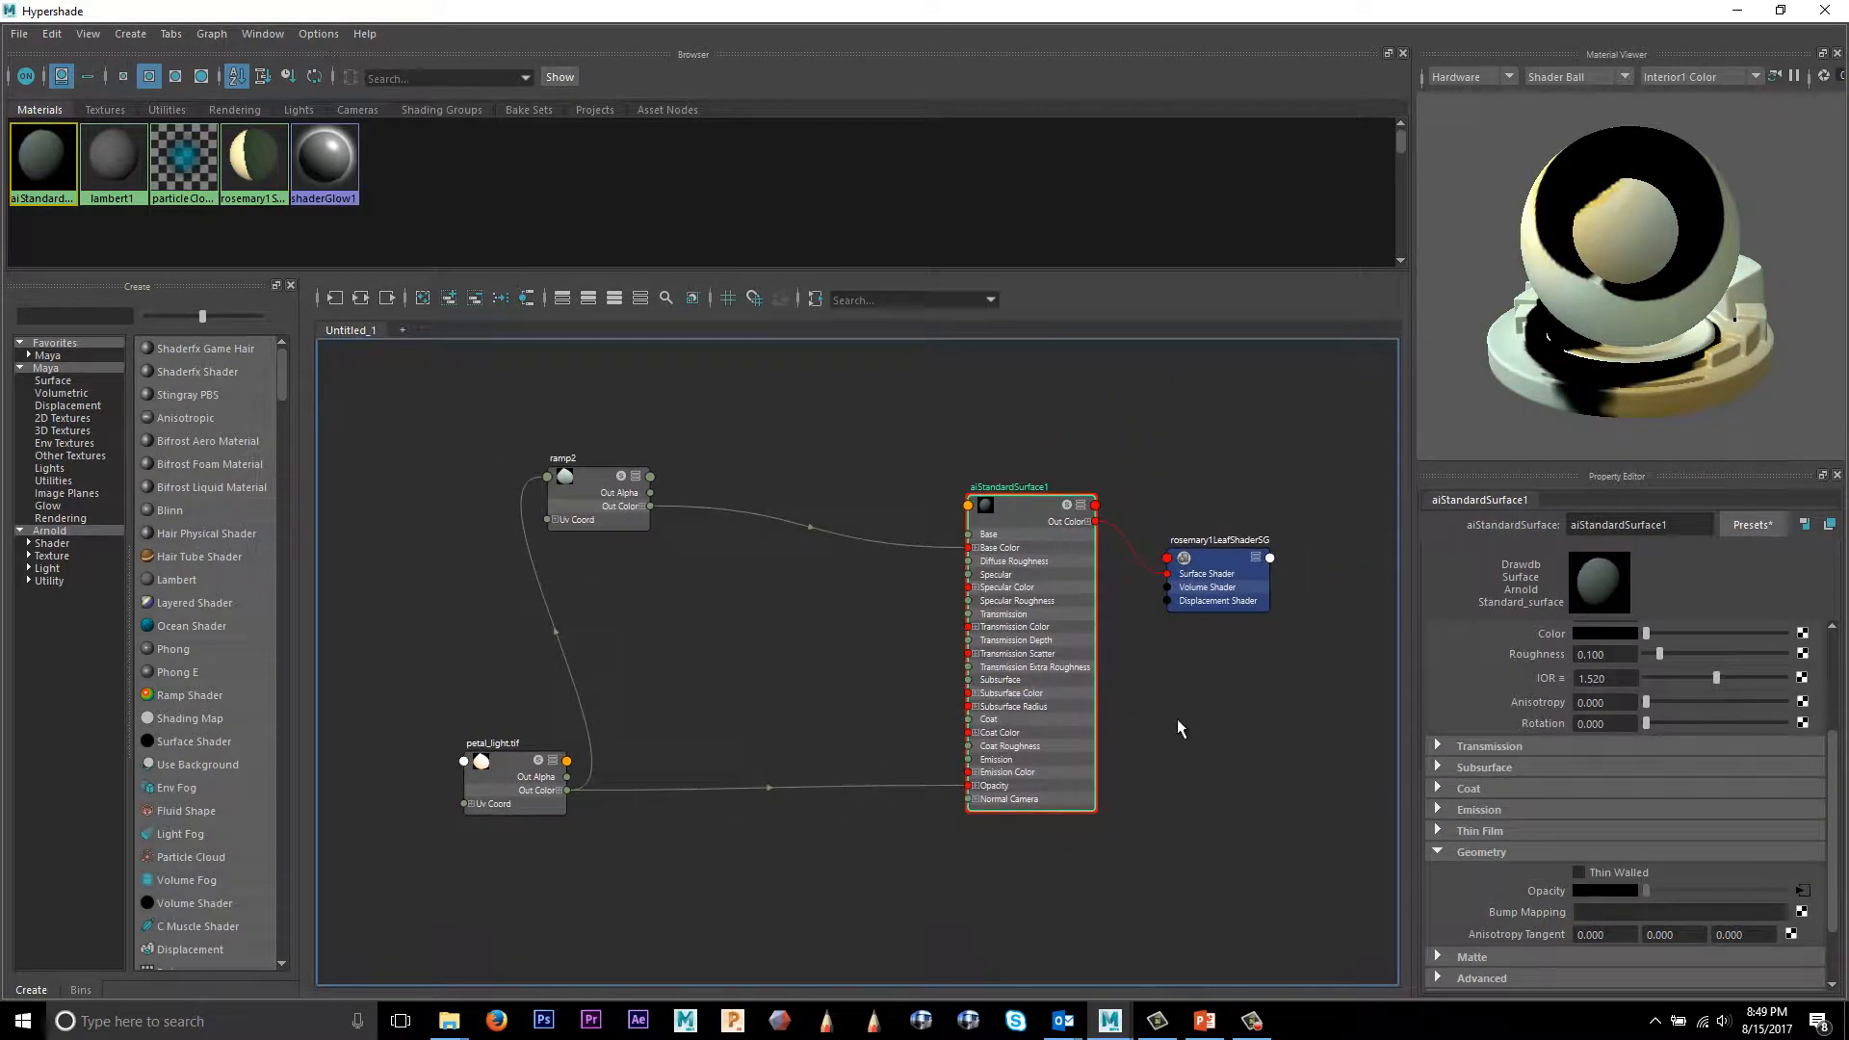
{"action": "left_click_drag", "start_coordinate": [1021, 506], "coordinate": [939, 524]}
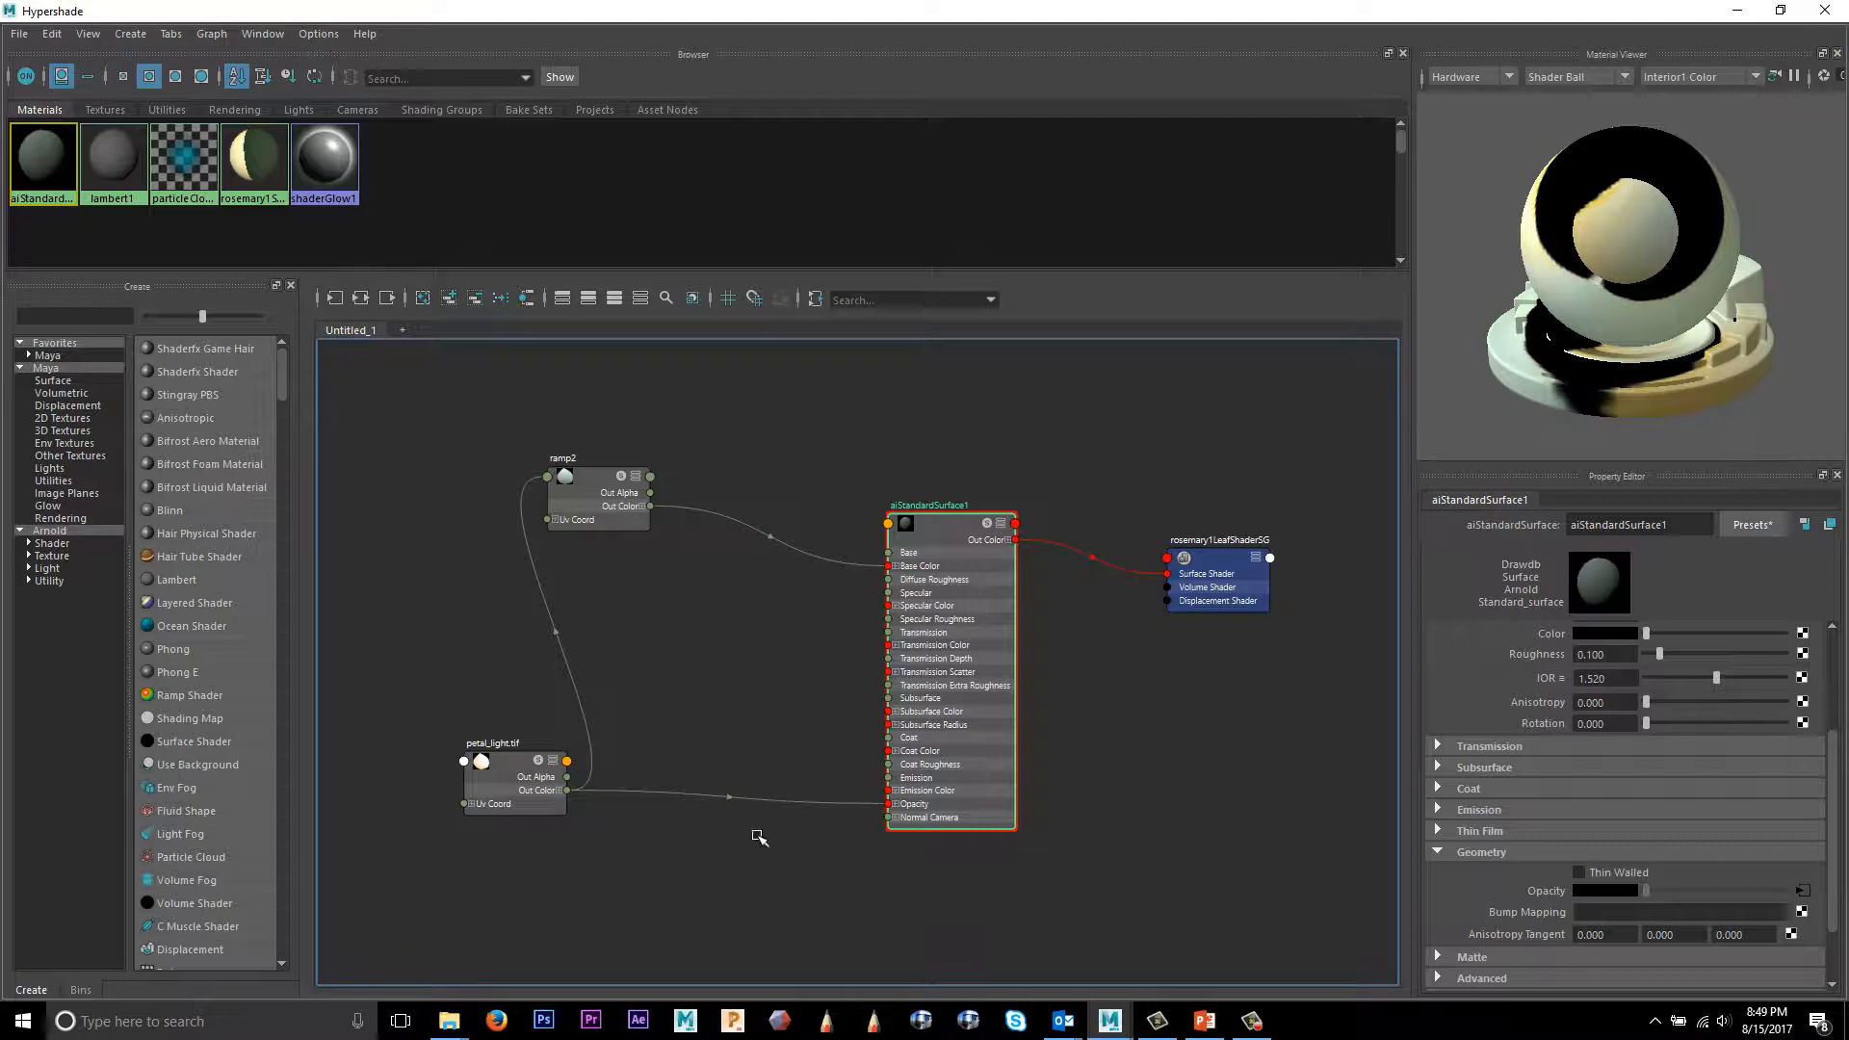
Step: Close the Hypershade, turn off Arnold's Opaque option for the rosemary1Leaf mesh, and bring back the Channel Box
{"action": "left_click", "coordinate": [1822, 12]}
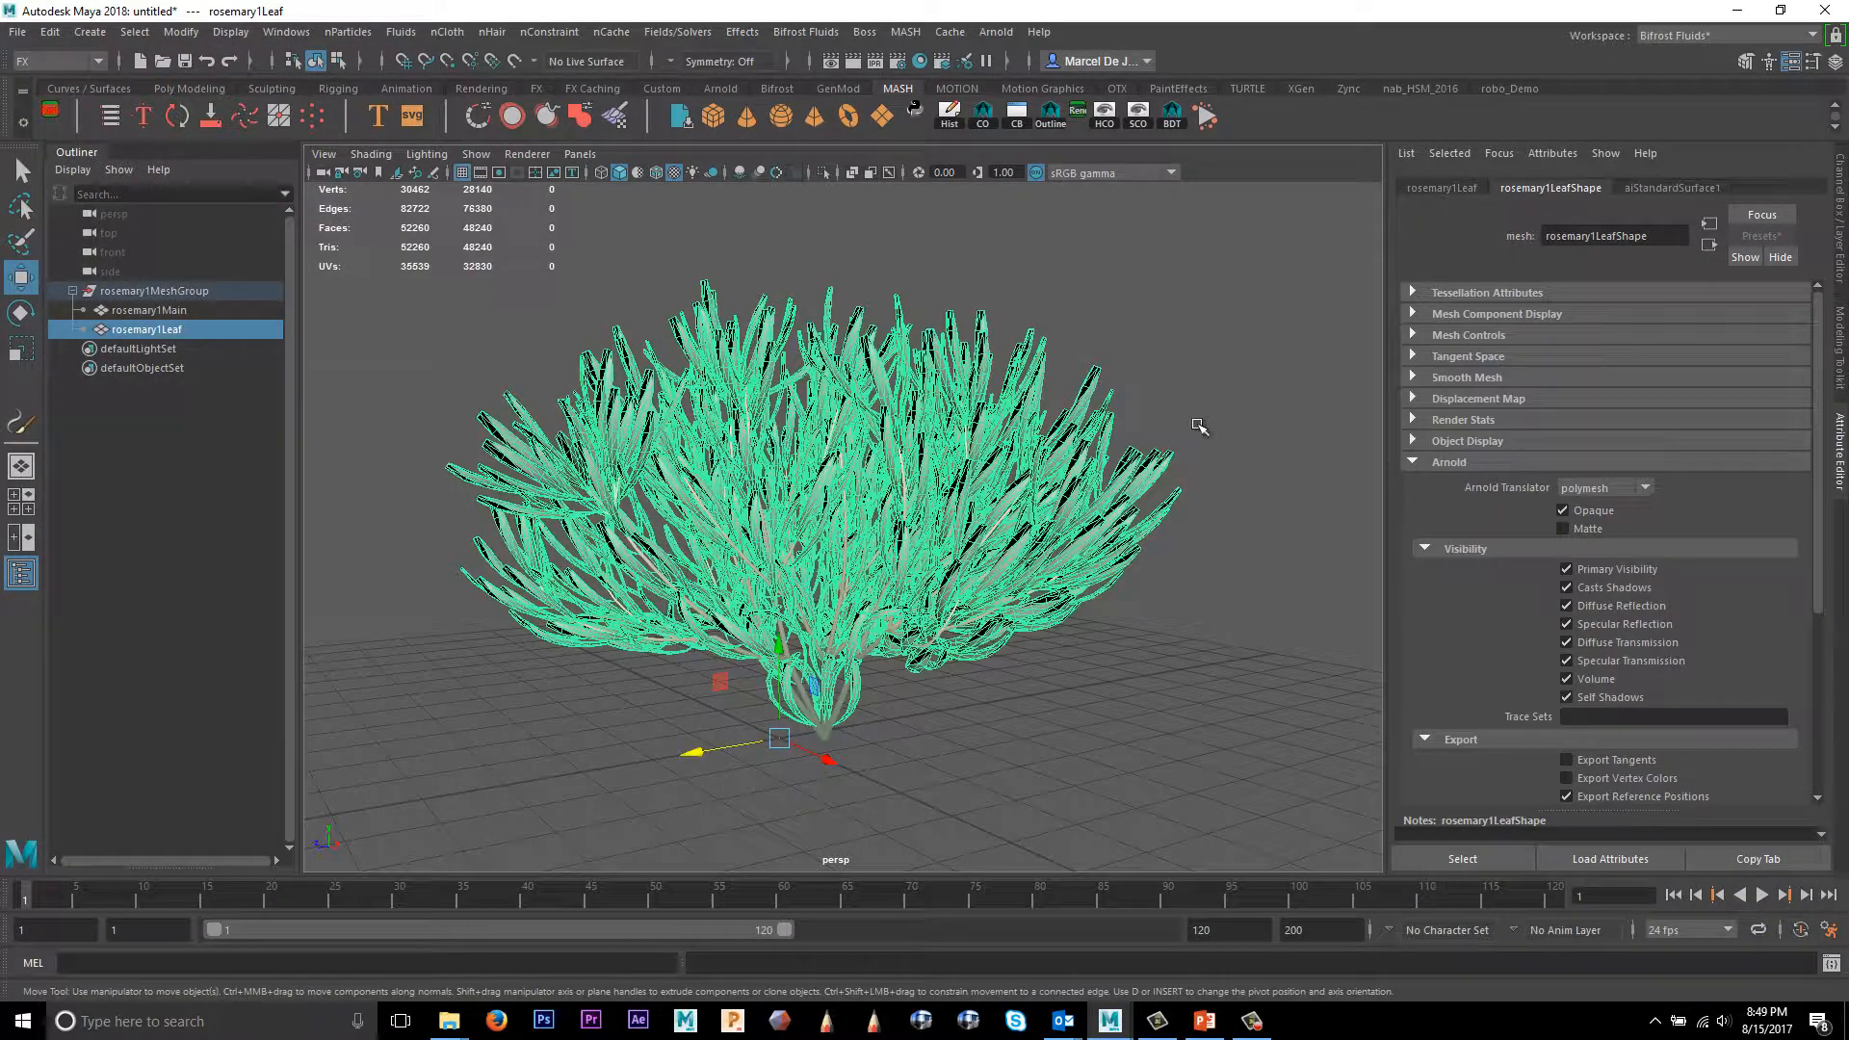
{"action": "left_click", "coordinate": [1589, 512]}
{"action": "left_click", "coordinate": [1215, 376]}
{"action": "scroll", "coordinate": [933, 405], "scroll_direction": "up", "scroll_amount": 1}
{"action": "left_click_drag", "start_coordinate": [933, 405], "coordinate": [1047, 435], "text": "alt"}
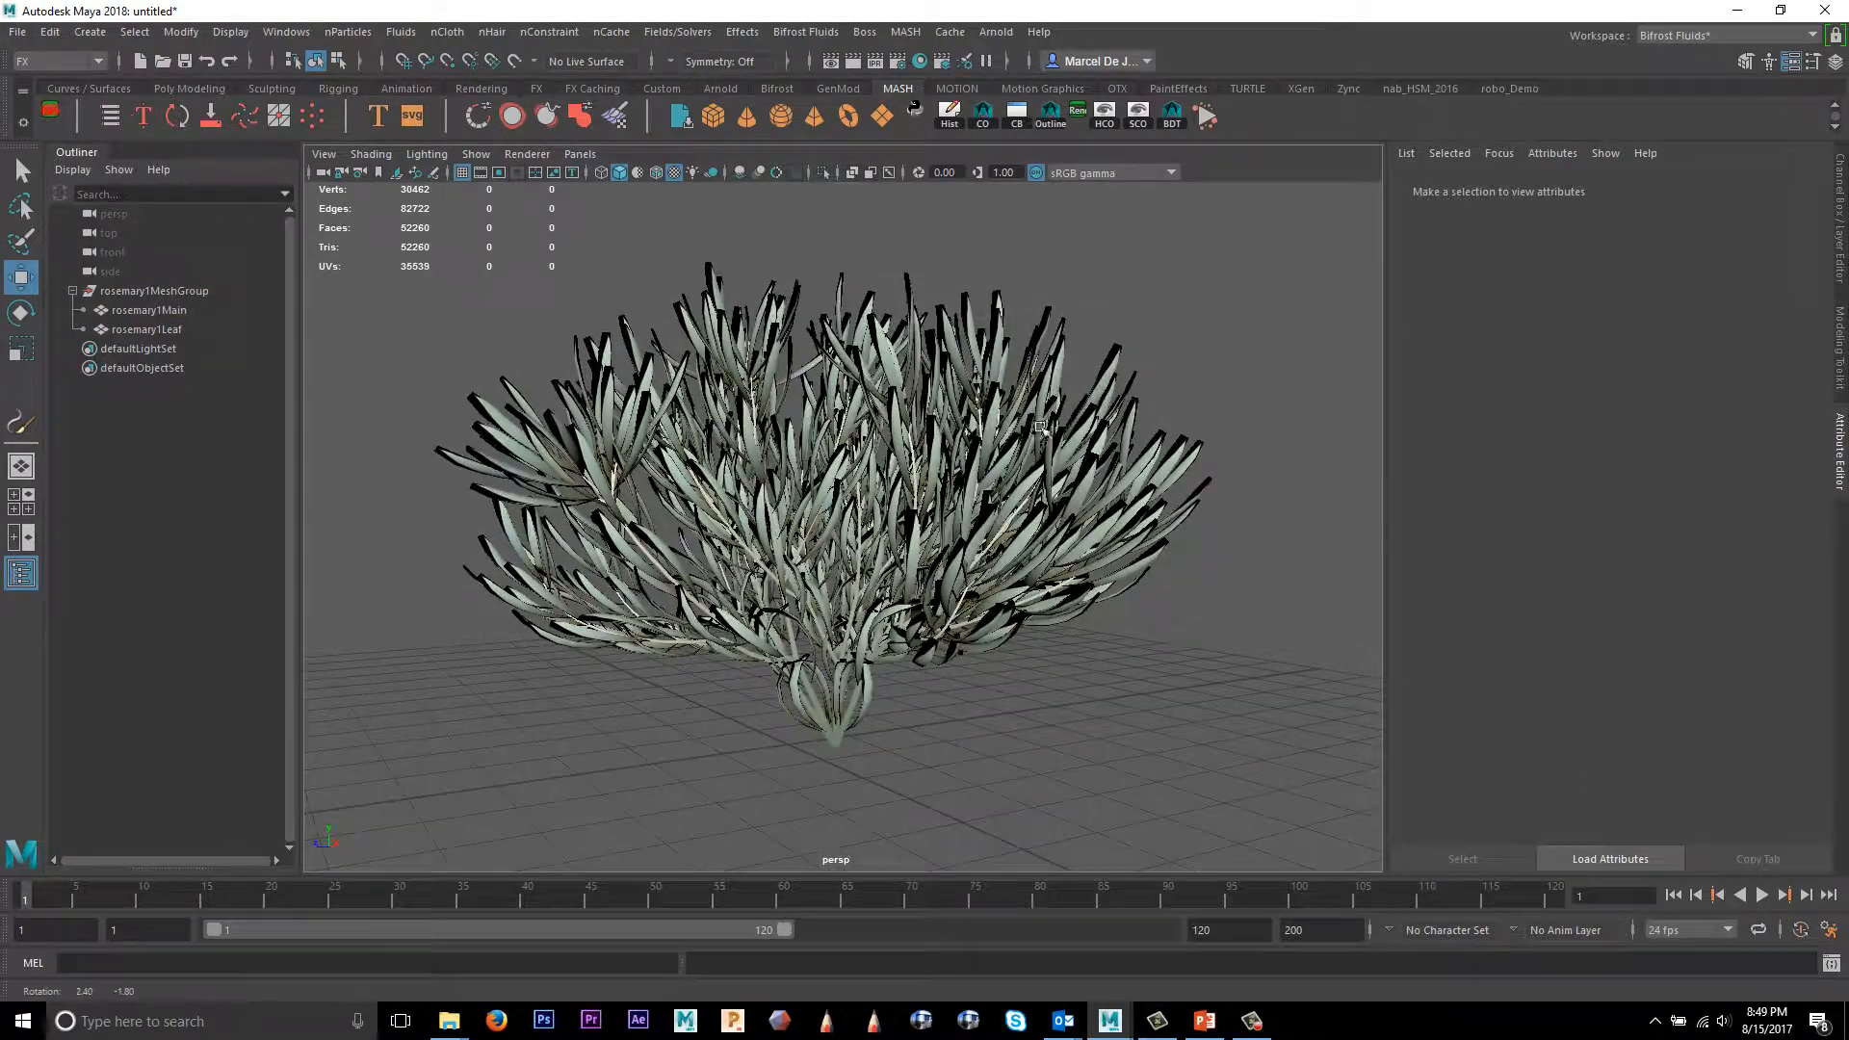
{"action": "scroll", "coordinate": [991, 457], "scroll_direction": "up", "scroll_amount": 3}
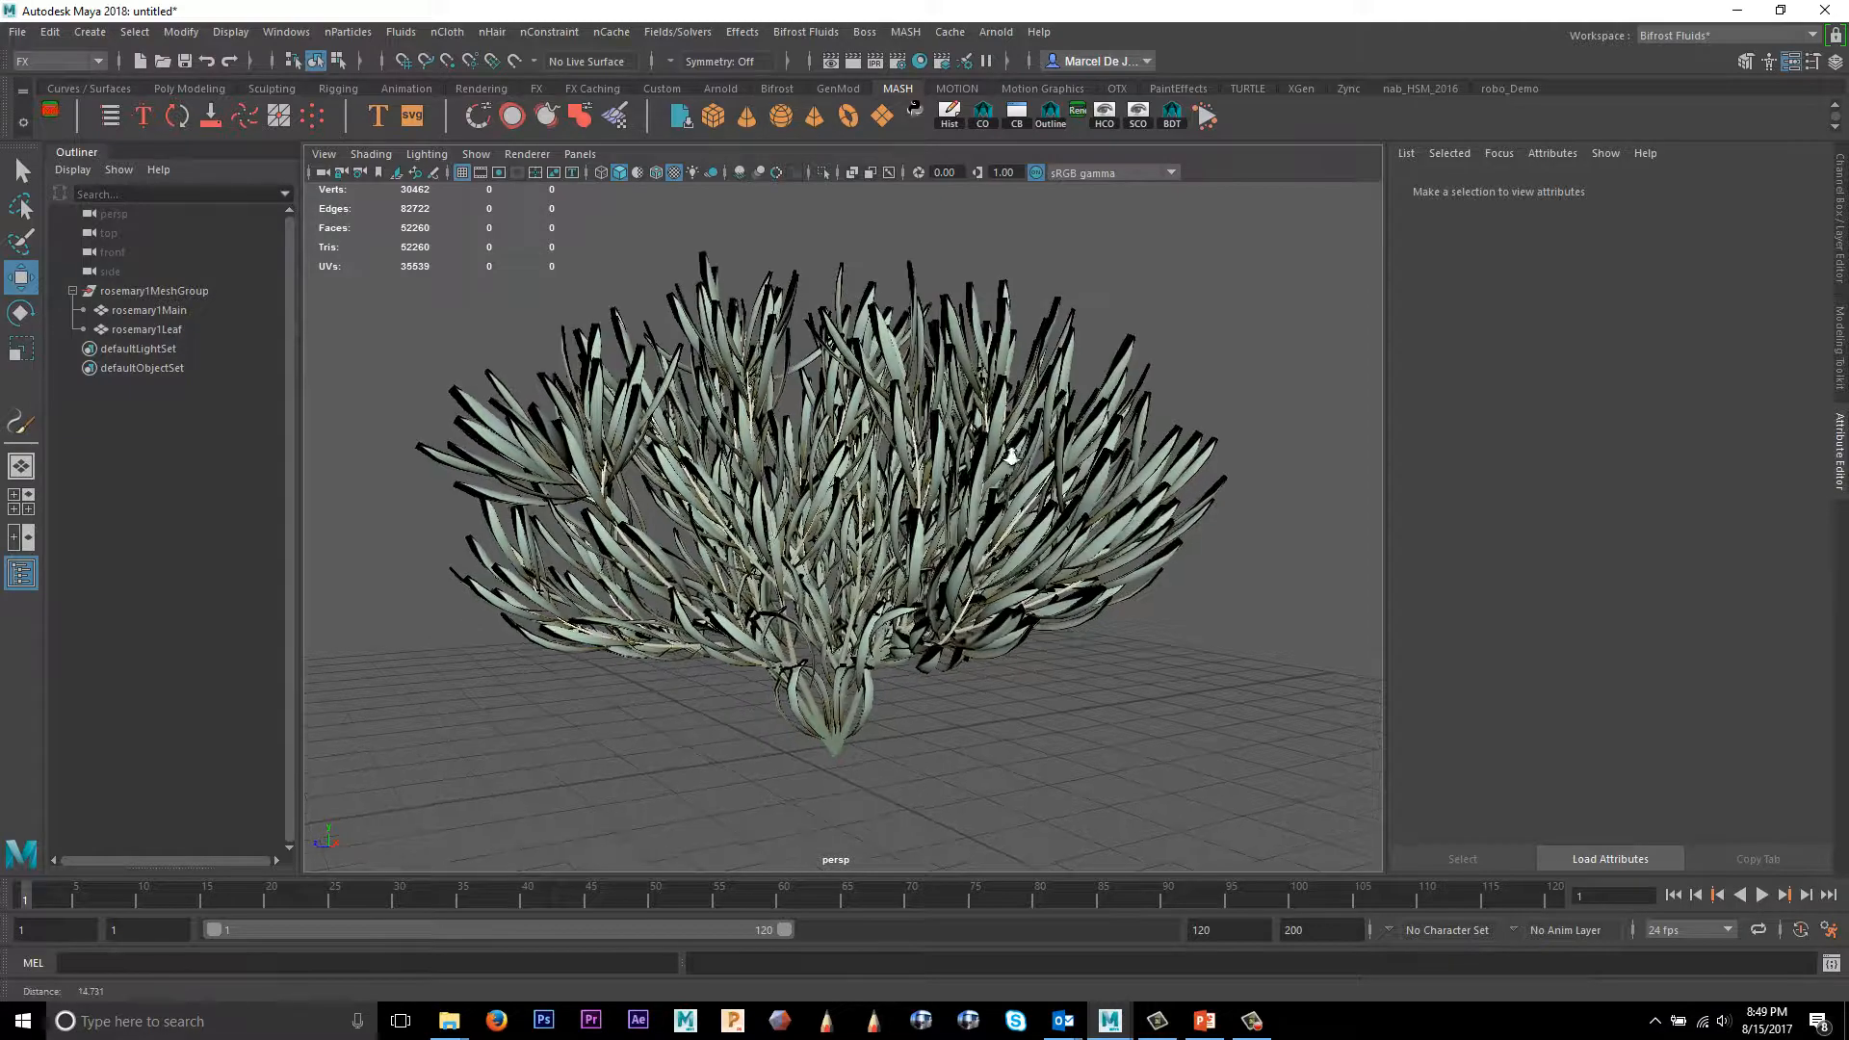
{"action": "key", "text": "ctrl+a"}
{"action": "scroll", "coordinate": [1242, 496], "scroll_direction": "down", "scroll_amount": 2}
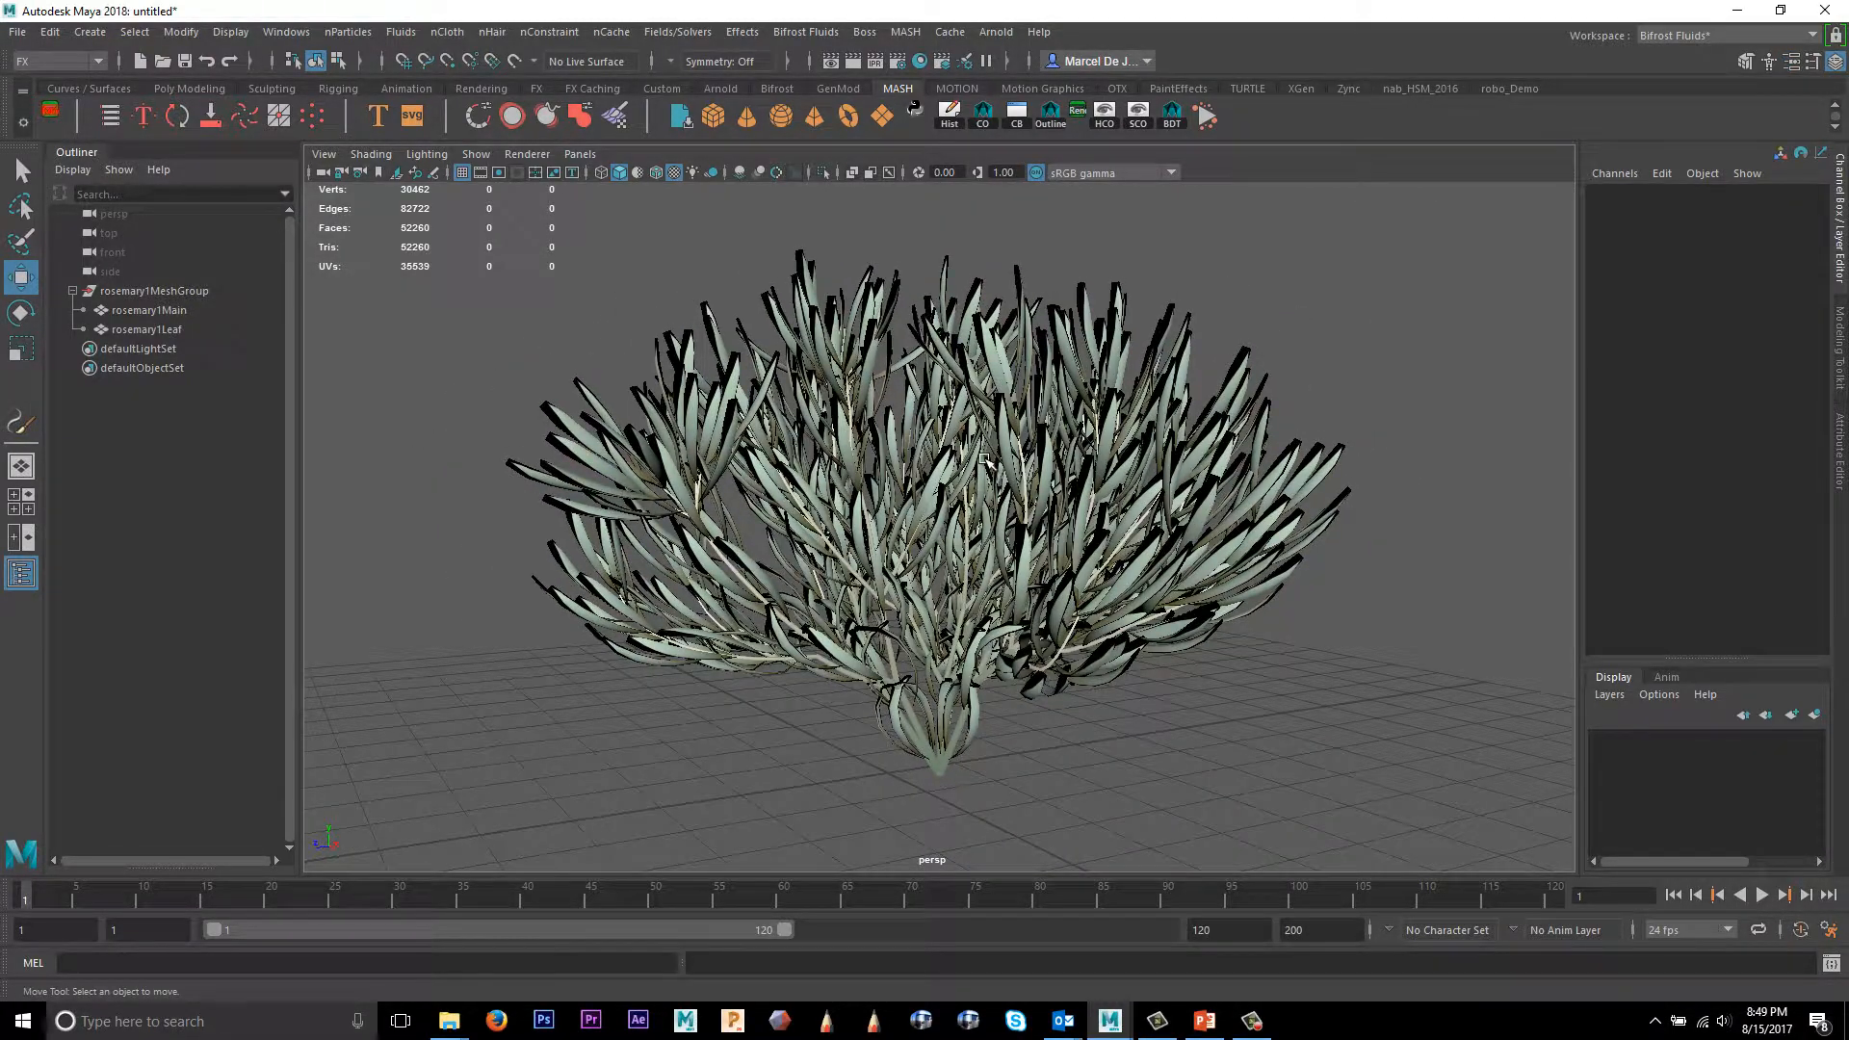
Step: Set the viewport's Transparency Algorithm to Alpha Cut in the Hardware Renderer 2.0 settings and move that window off the plant
{"action": "left_click_drag", "start_coordinate": [984, 460], "coordinate": [926, 431], "text": "alt"}
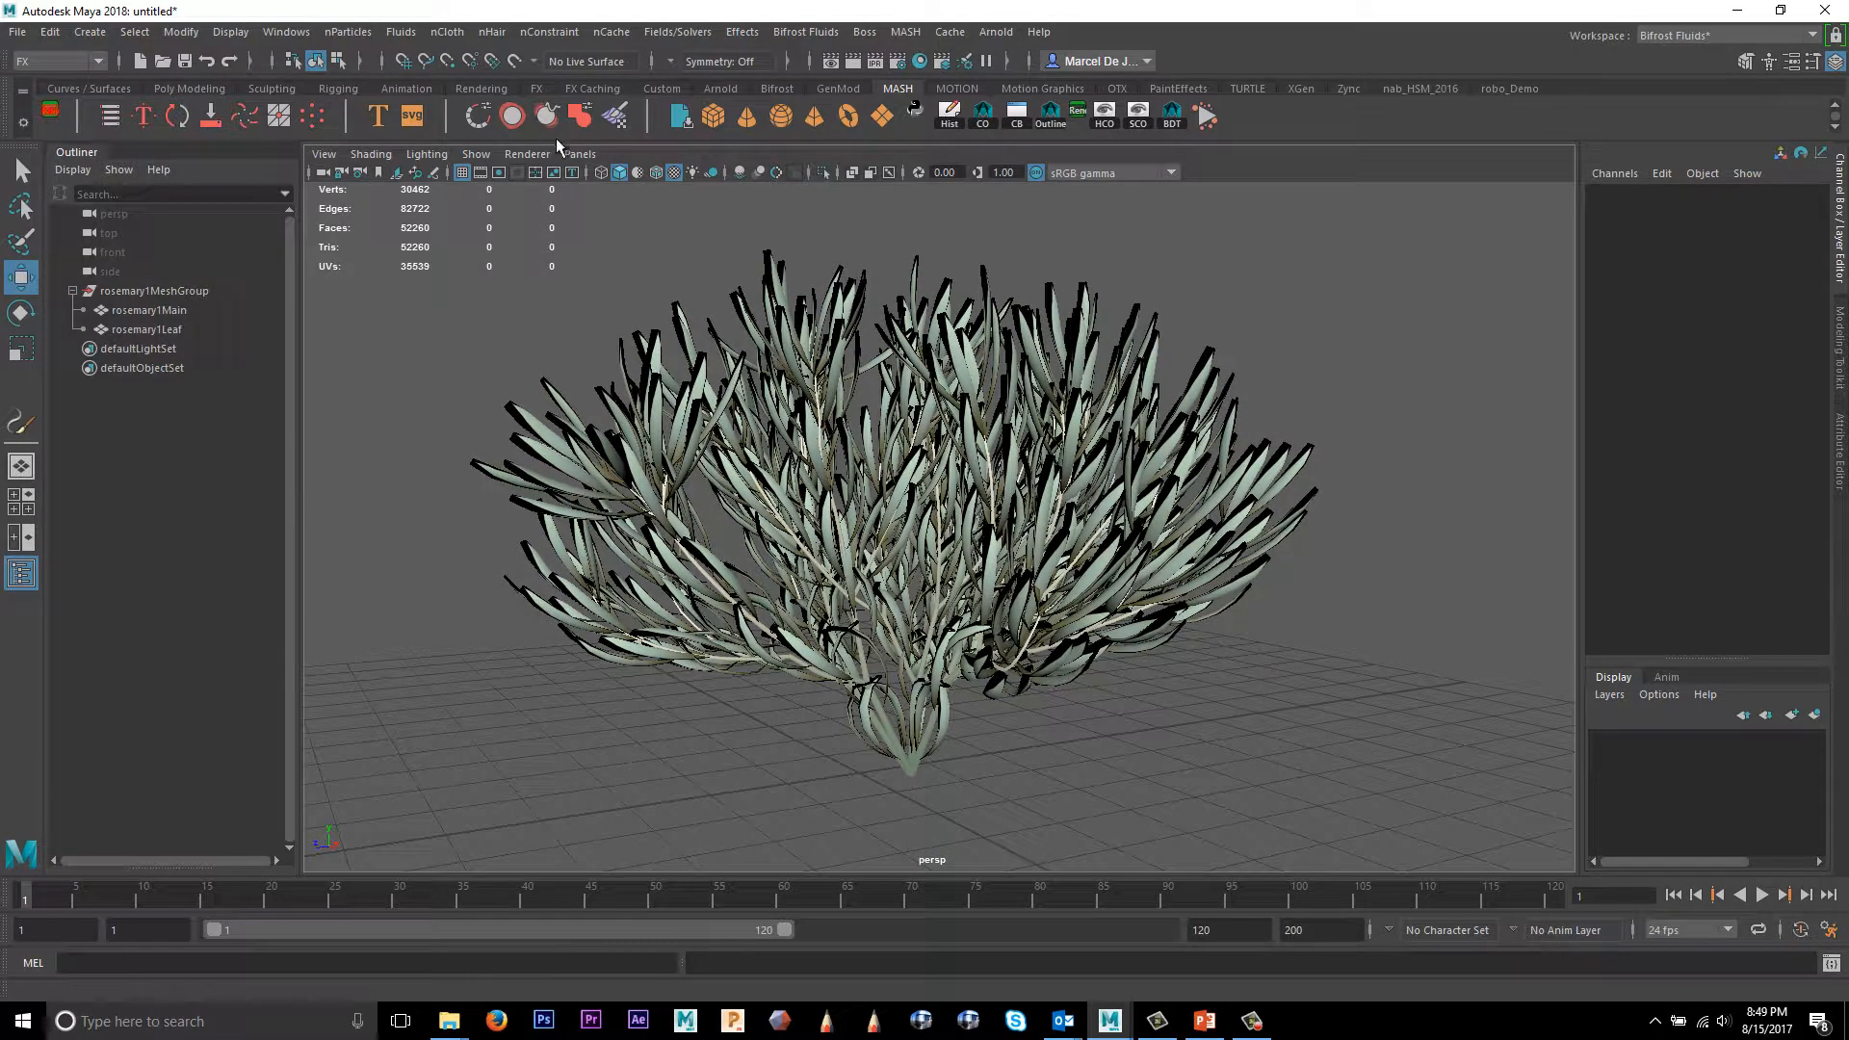
{"action": "left_click", "coordinate": [1348, 379]}
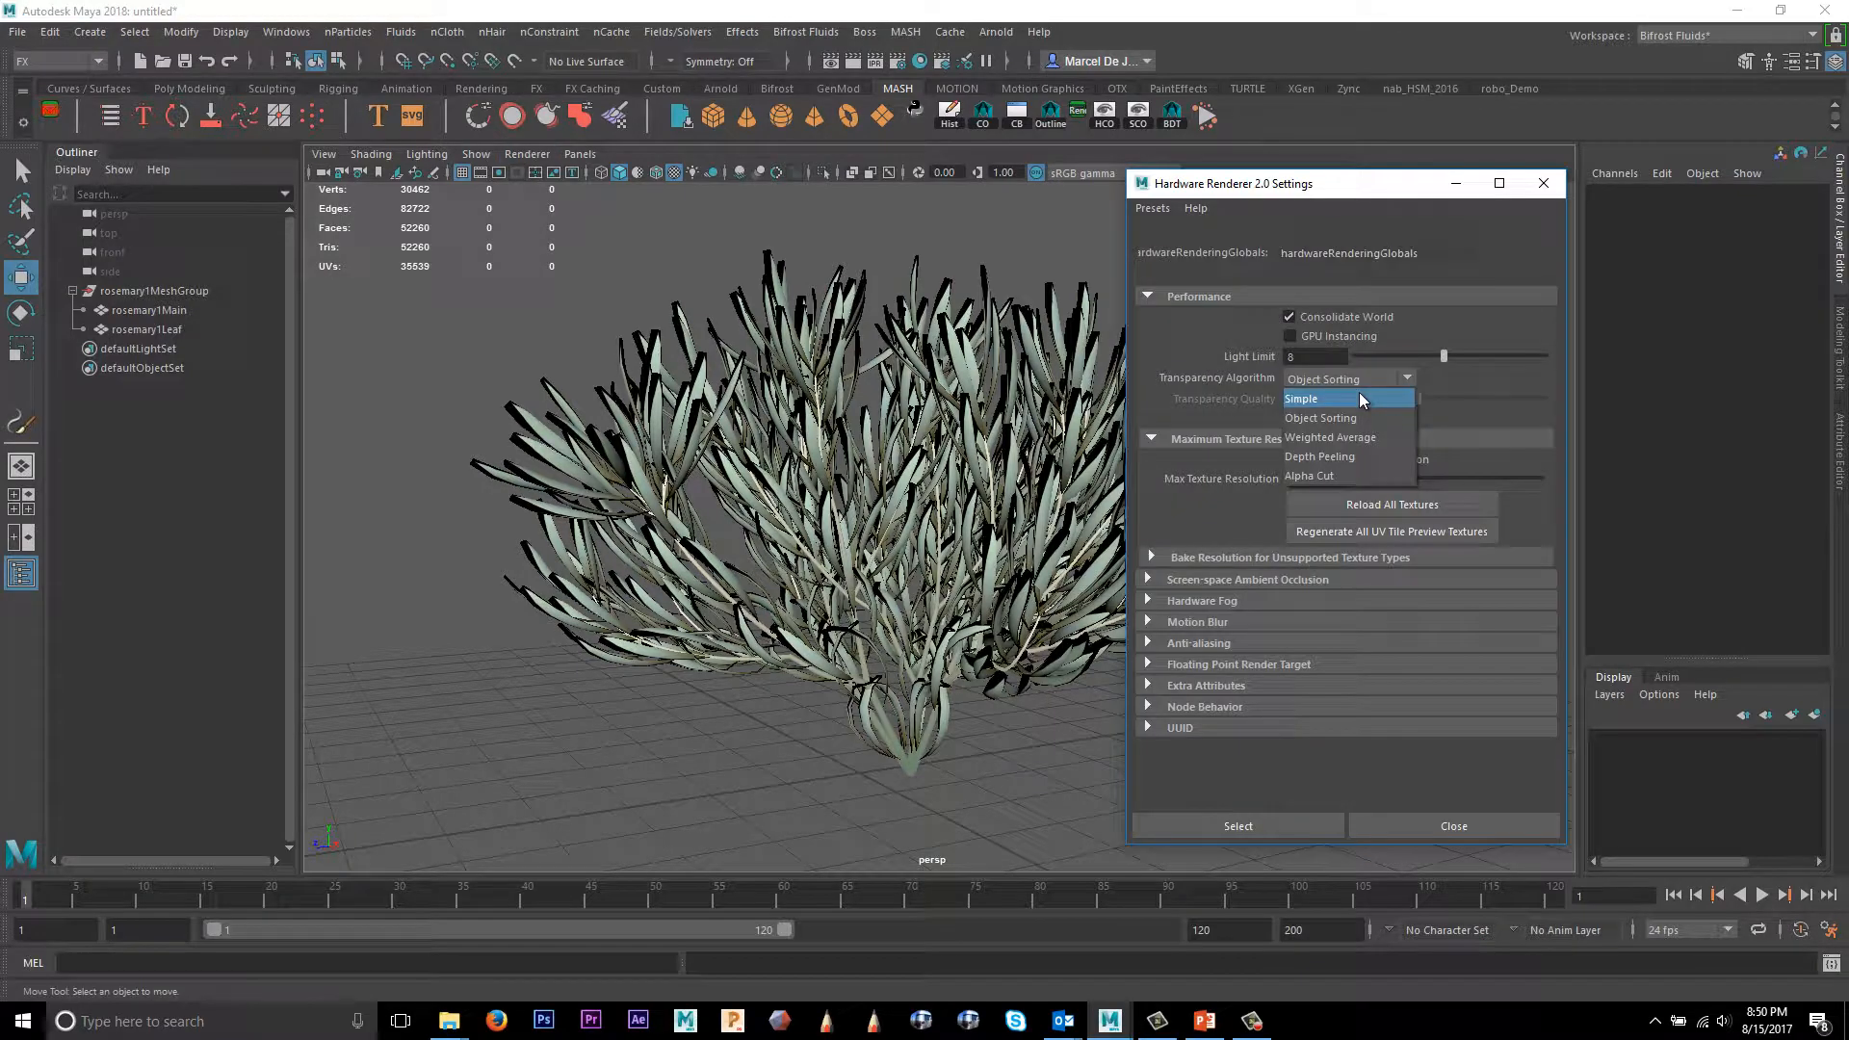
{"action": "left_click", "coordinate": [1310, 476]}
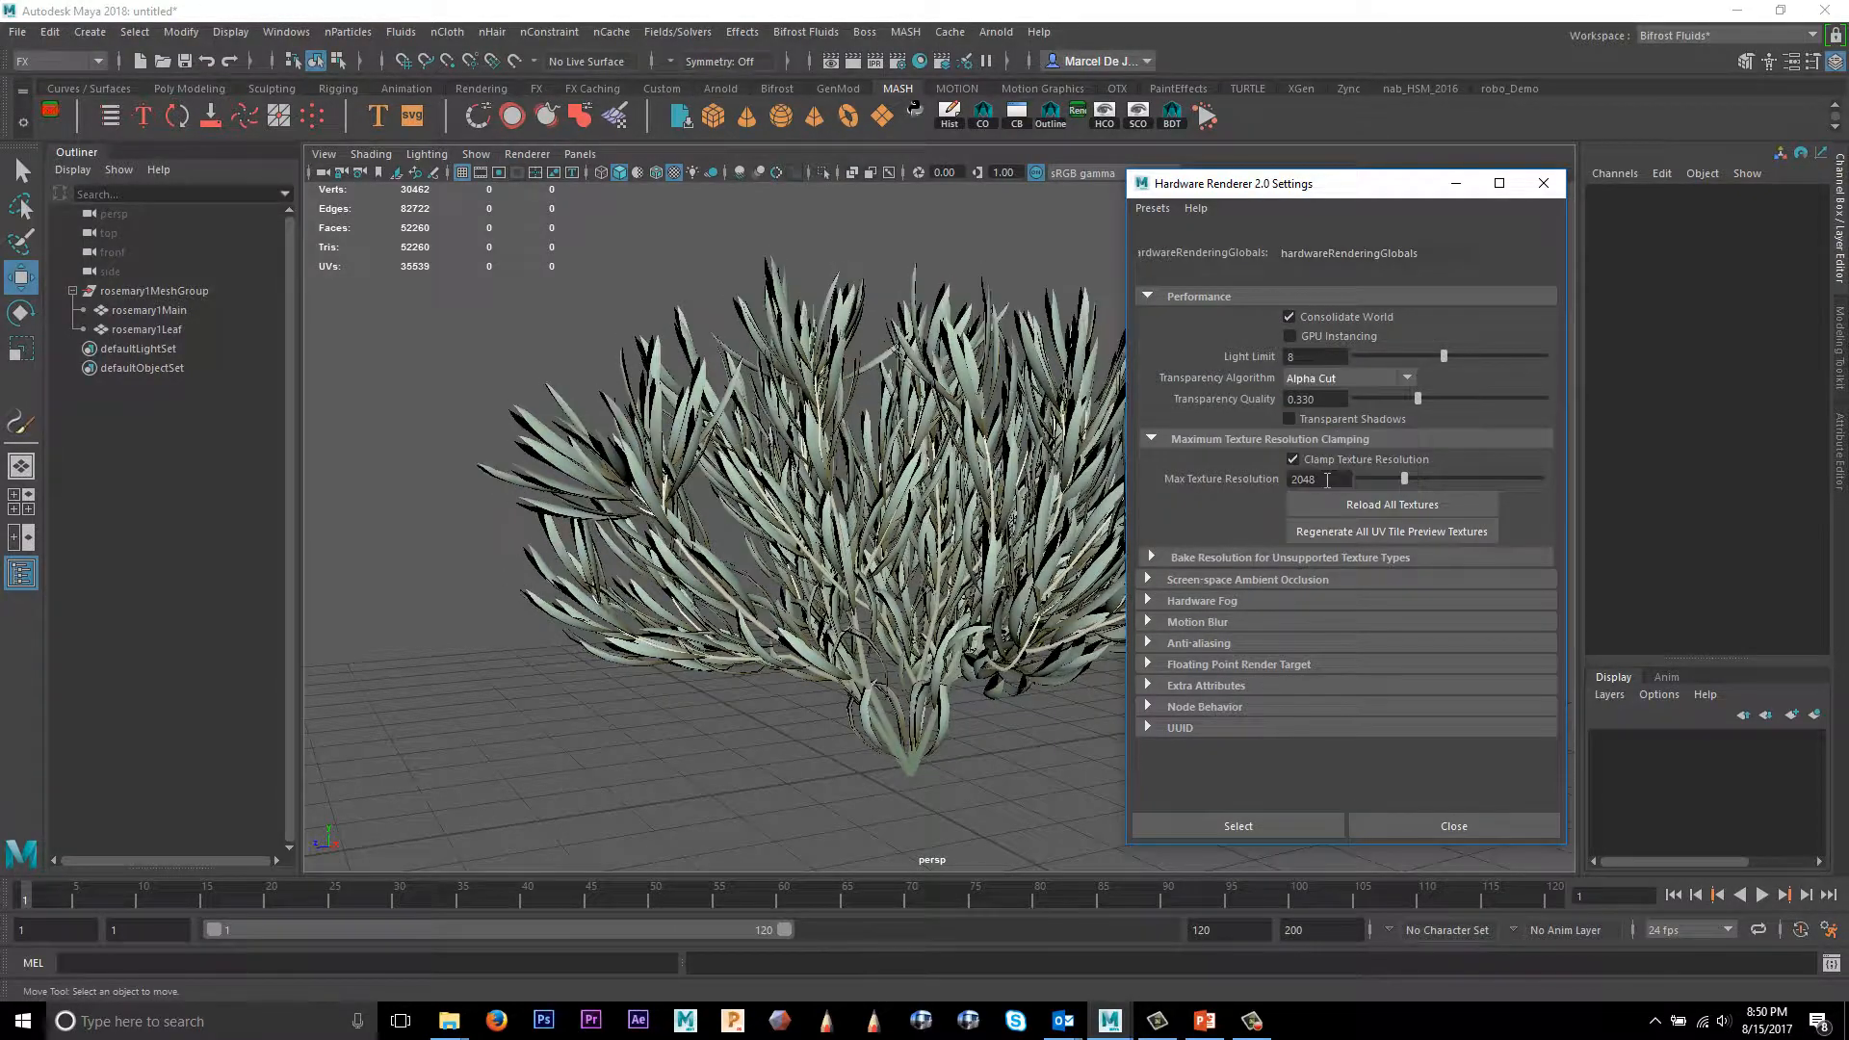
{"action": "left_click", "coordinate": [1011, 420]}
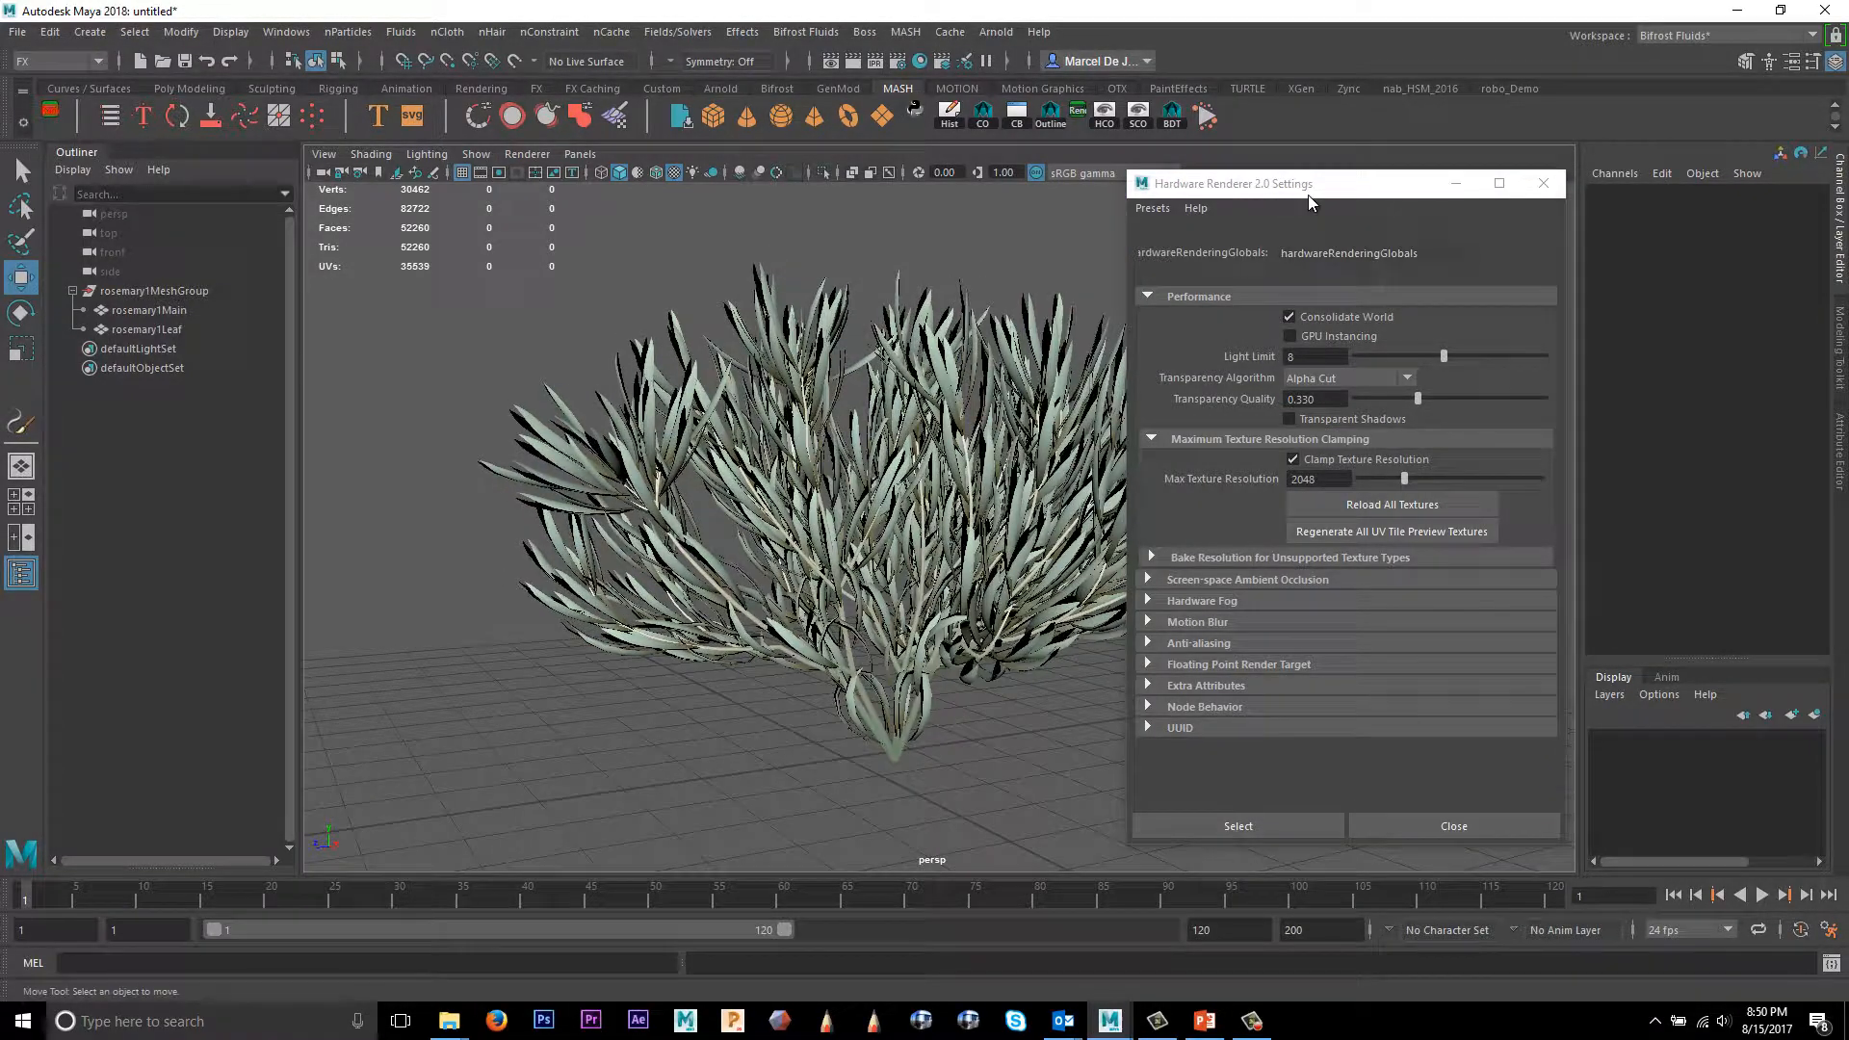
{"action": "left_click_drag", "start_coordinate": [1310, 185], "coordinate": [1444, 180]}
{"action": "left_click_drag", "start_coordinate": [1066, 347], "coordinate": [943, 401], "text": "alt"}
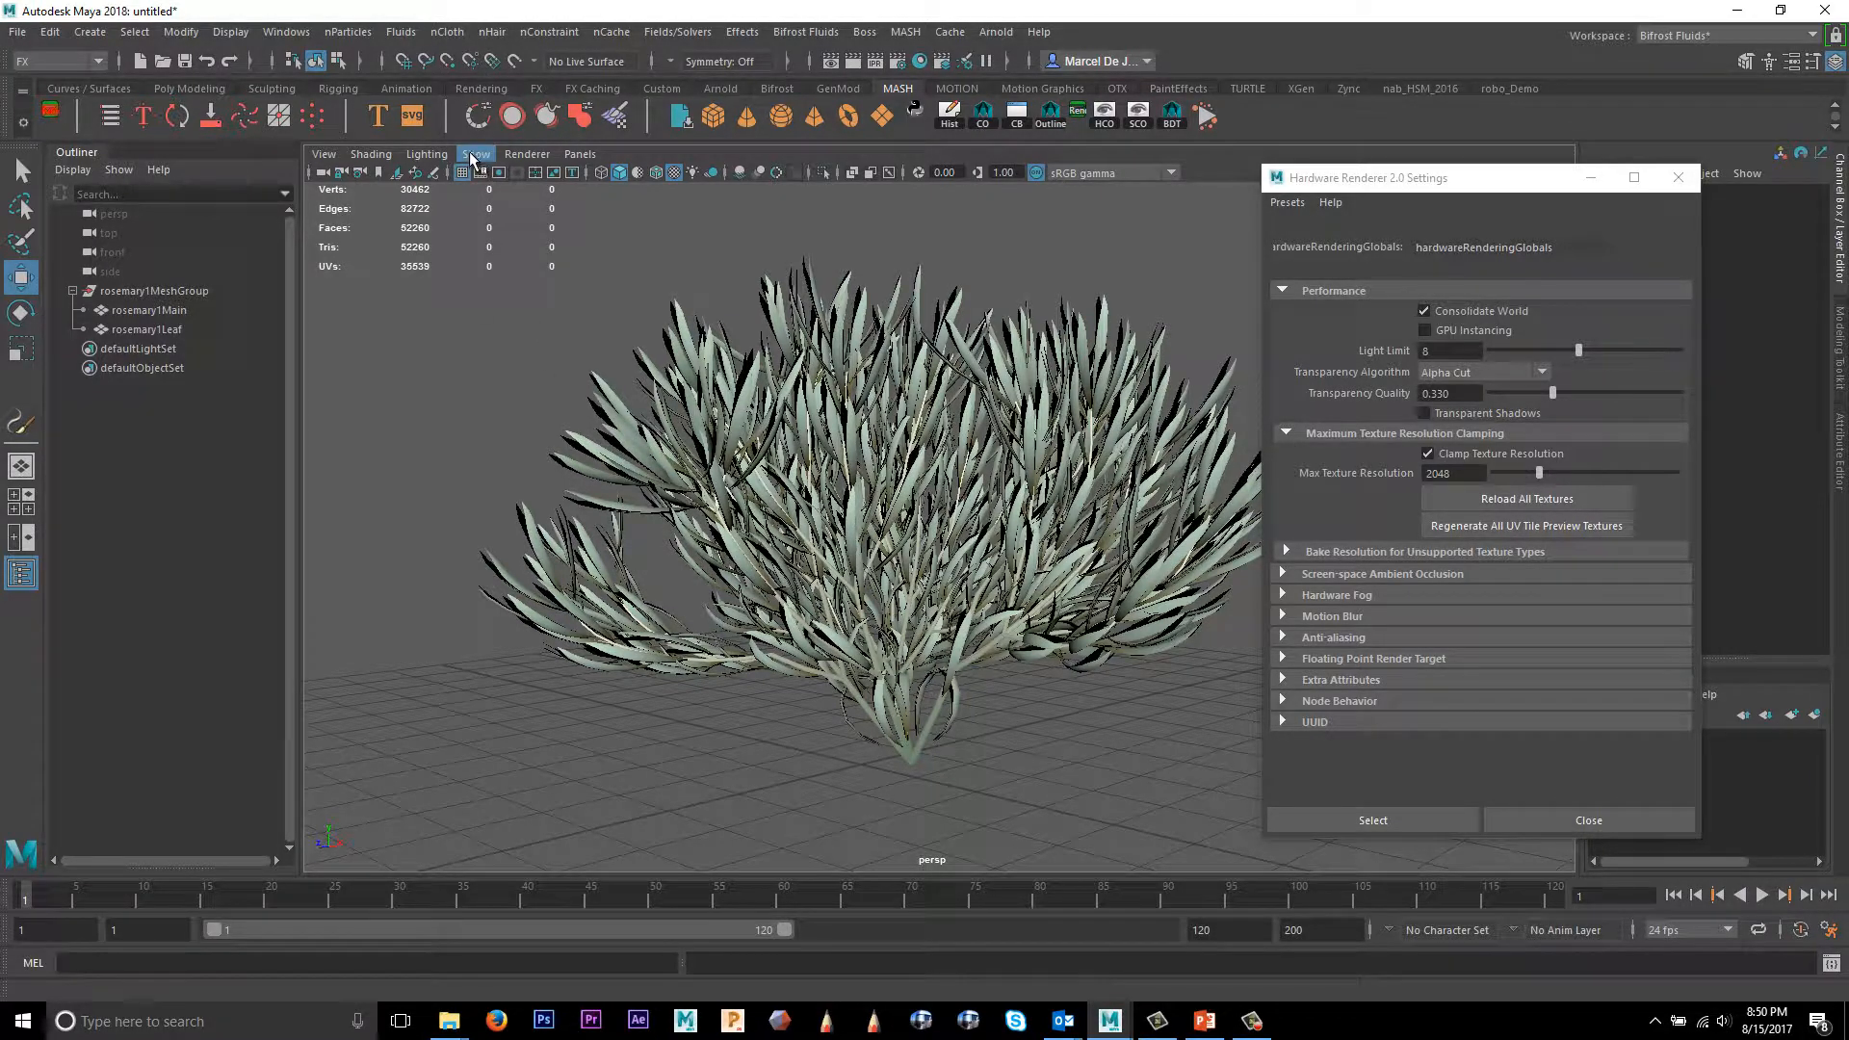
Step: Turn on two-sided lighting in the viewport and close the Hardware Renderer 2.0 settings
{"action": "left_click", "coordinate": [438, 156]}
{"action": "left_click", "coordinate": [446, 290]}
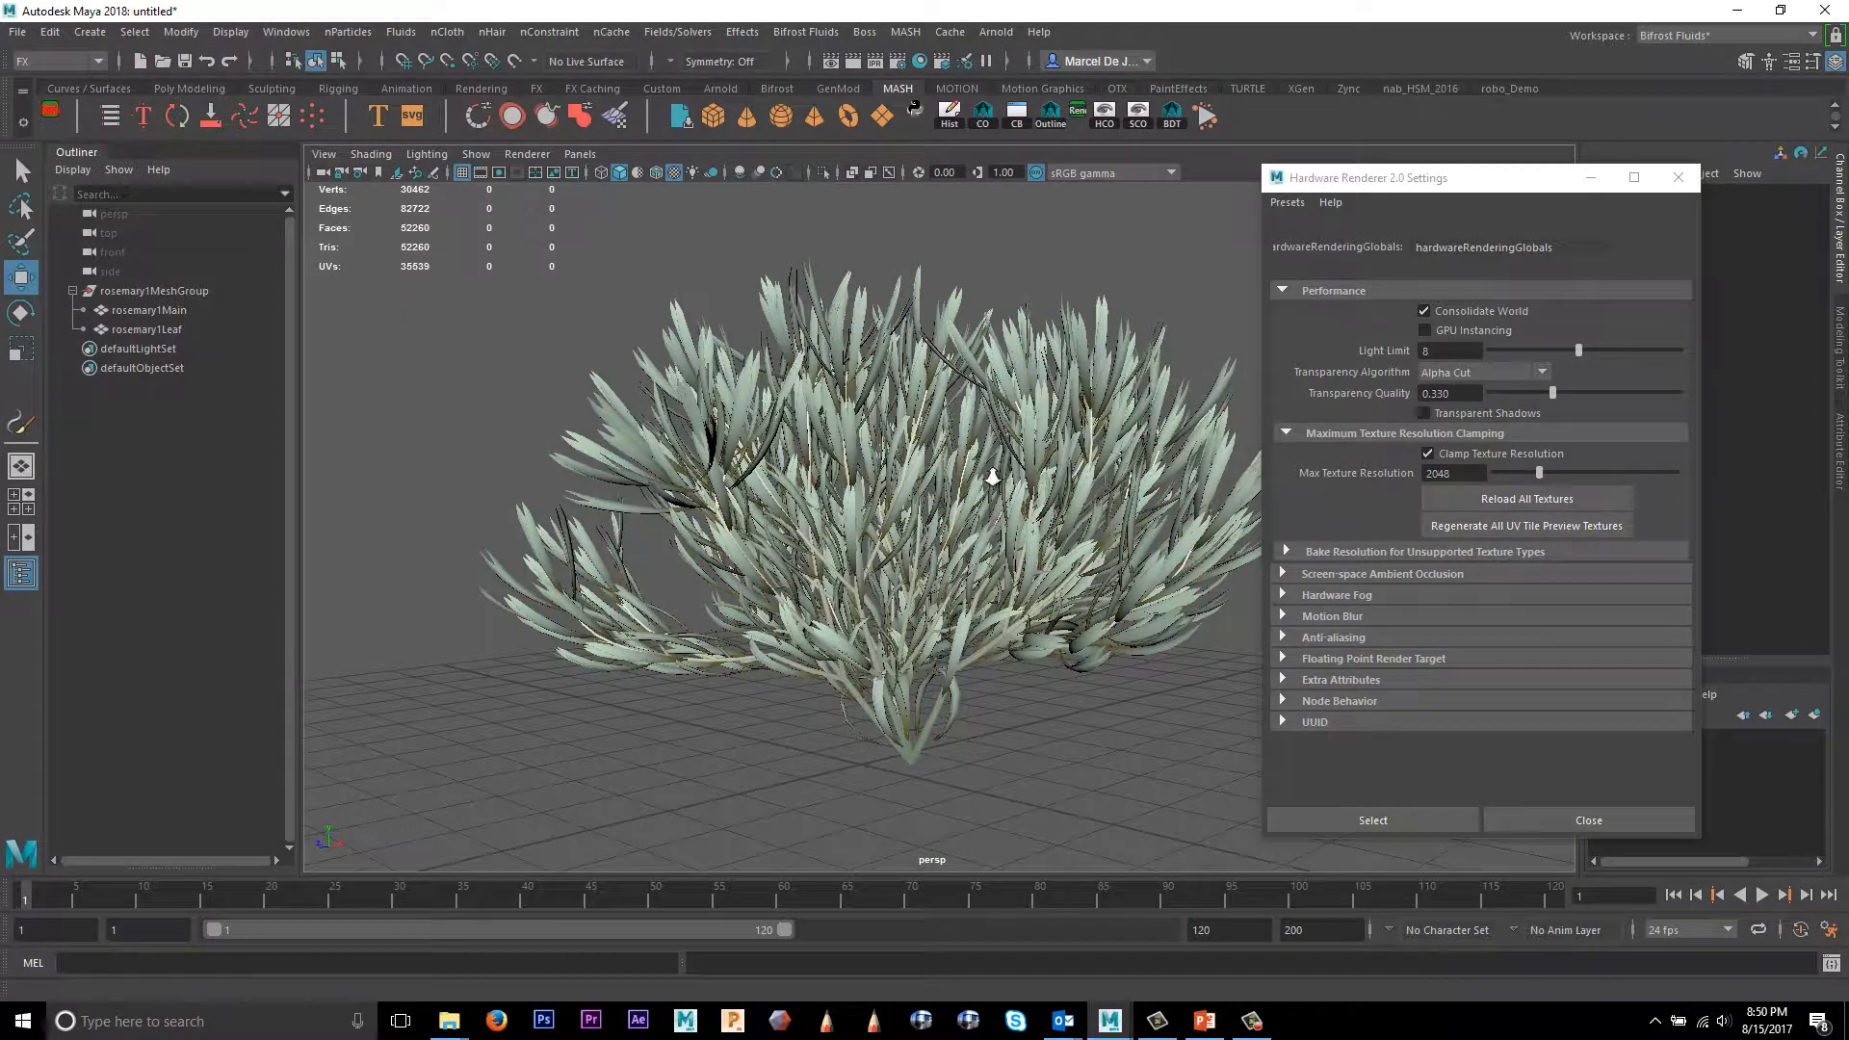
{"action": "left_click", "coordinate": [1589, 819]}
Step: Examine the rosemary leaves' transparency and shading up close and from several angles
{"action": "left_click_drag", "start_coordinate": [847, 501], "coordinate": [924, 520], "text": "alt"}
{"action": "middle_click_drag", "start_coordinate": [925, 520], "coordinate": [930, 597], "text": "alt"}
{"action": "right_click_drag", "start_coordinate": [929, 597], "coordinate": [1238, 516], "text": "alt"}
{"action": "middle_click_drag", "start_coordinate": [1239, 516], "coordinate": [1140, 410], "text": "alt"}
{"action": "left_click_drag", "start_coordinate": [1140, 409], "coordinate": [1190, 486], "text": "alt"}
{"action": "scroll", "coordinate": [1190, 487], "scroll_direction": "down", "scroll_amount": 10}
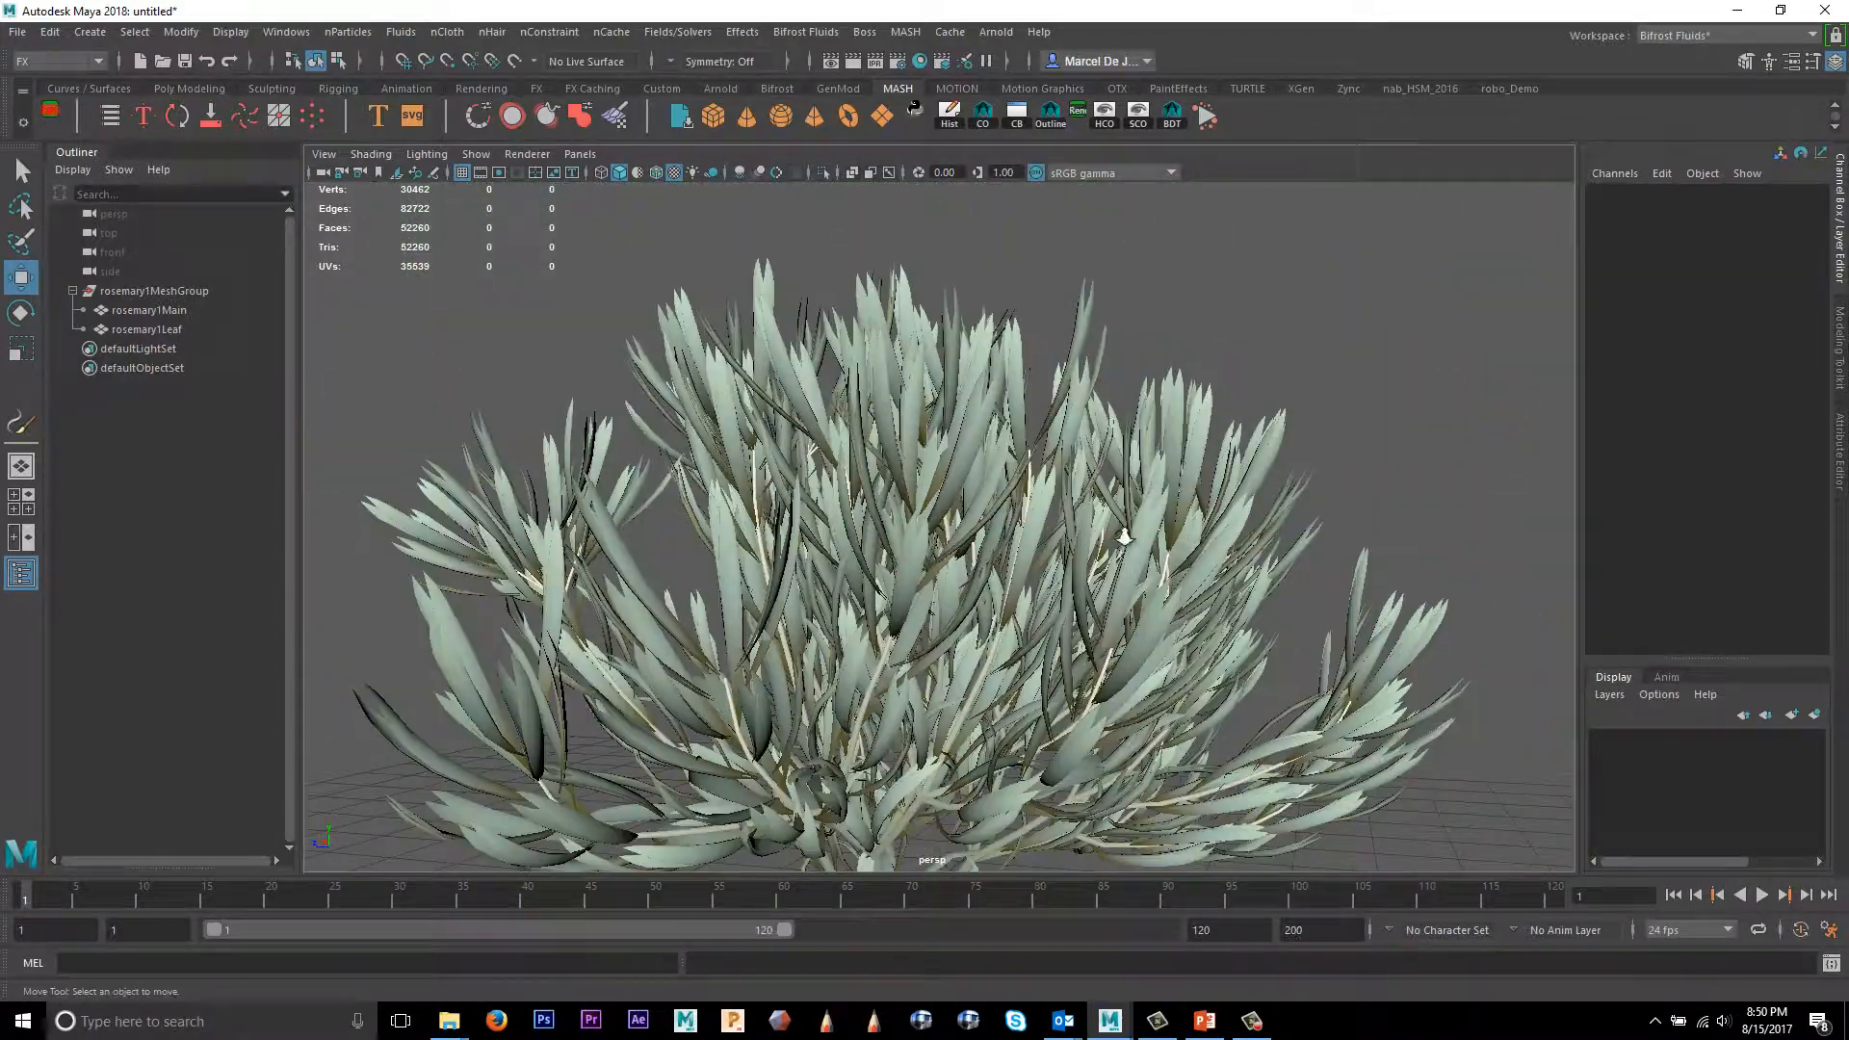
{"action": "scroll", "coordinate": [1125, 538], "scroll_direction": "down", "scroll_amount": 5}
{"action": "middle_click_drag", "start_coordinate": [1125, 537], "coordinate": [1142, 469], "text": "alt"}
{"action": "left_click_drag", "start_coordinate": [1142, 470], "coordinate": [1040, 497], "text": "alt"}
{"action": "middle_click_drag", "start_coordinate": [1071, 474], "coordinate": [1051, 502], "text": "alt"}
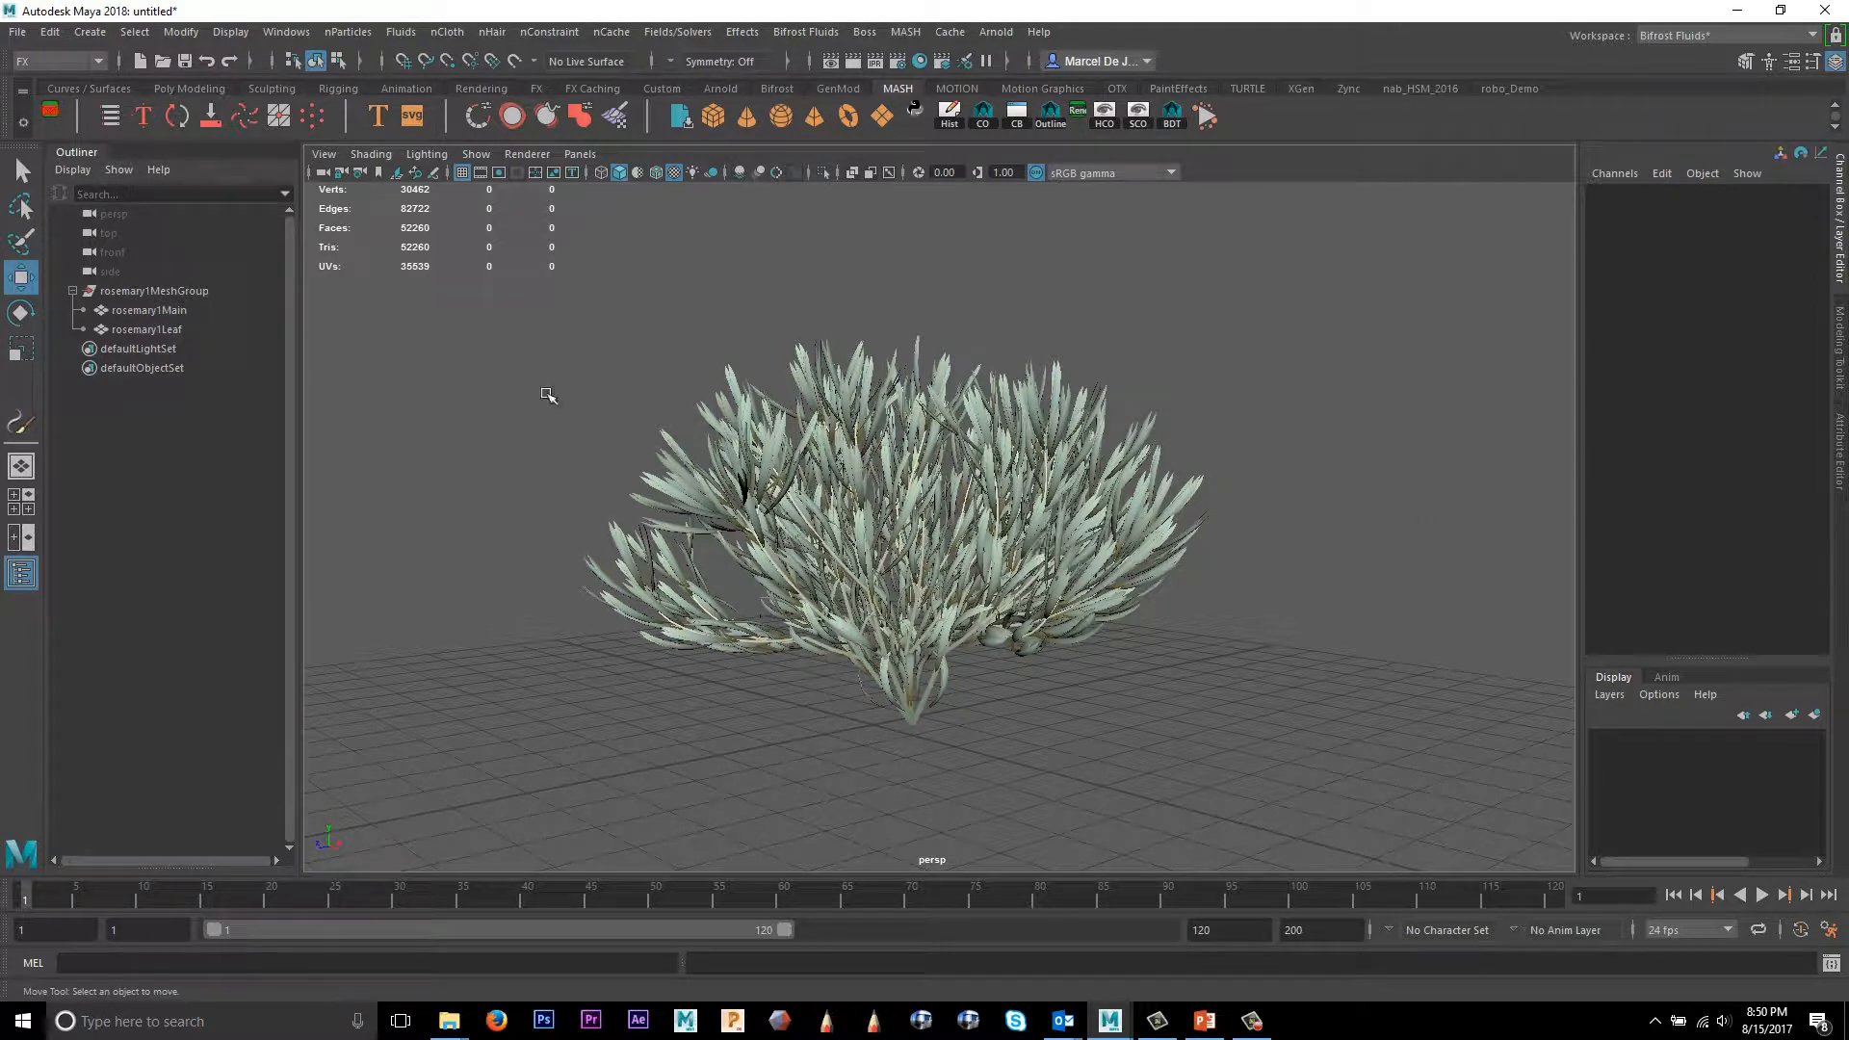
Step: Duplicate rosemary1MeshGroup and move the copy about 6.5 units along Z, beside the original plant
{"action": "left_click", "coordinate": [154, 290]}
{"action": "left_click_drag", "start_coordinate": [982, 520], "coordinate": [925, 545], "text": "alt"}
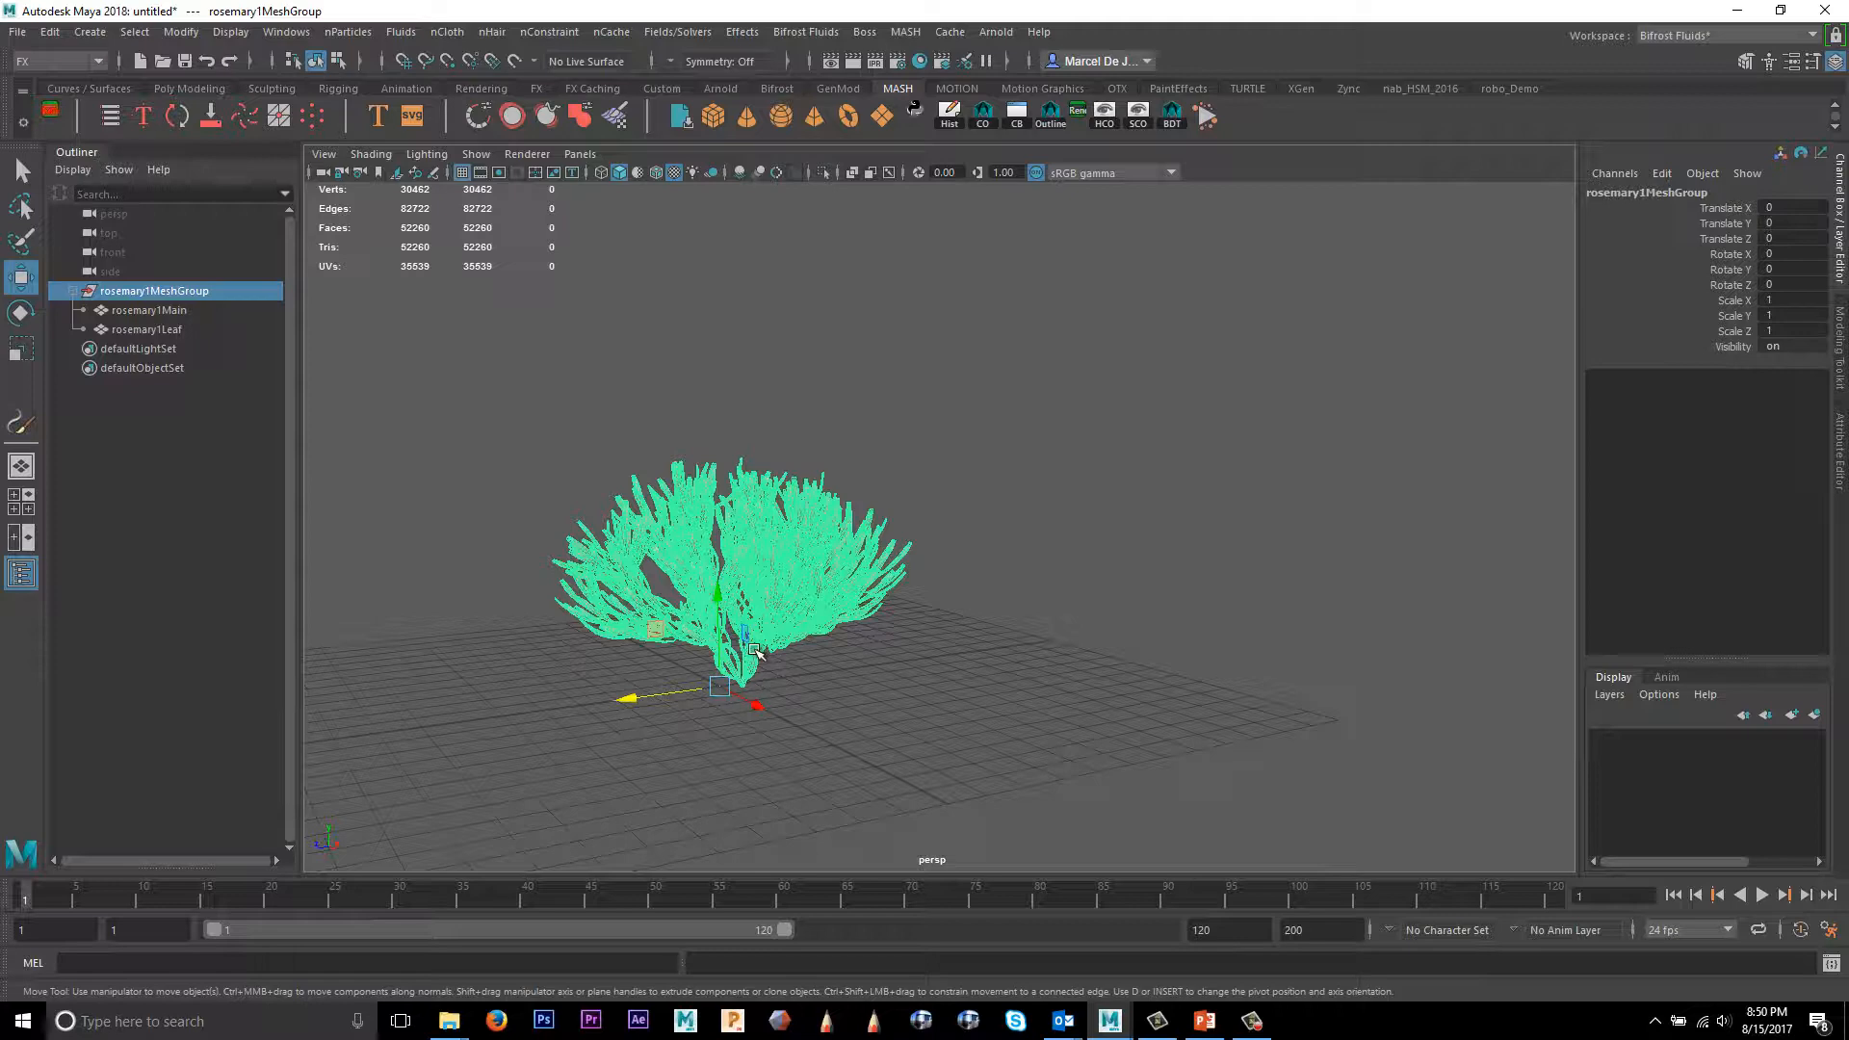
{"action": "left_click_drag", "start_coordinate": [691, 717], "coordinate": [852, 712], "text": "alt"}
{"action": "middle_click_drag", "start_coordinate": [851, 712], "coordinate": [804, 699], "text": "alt"}
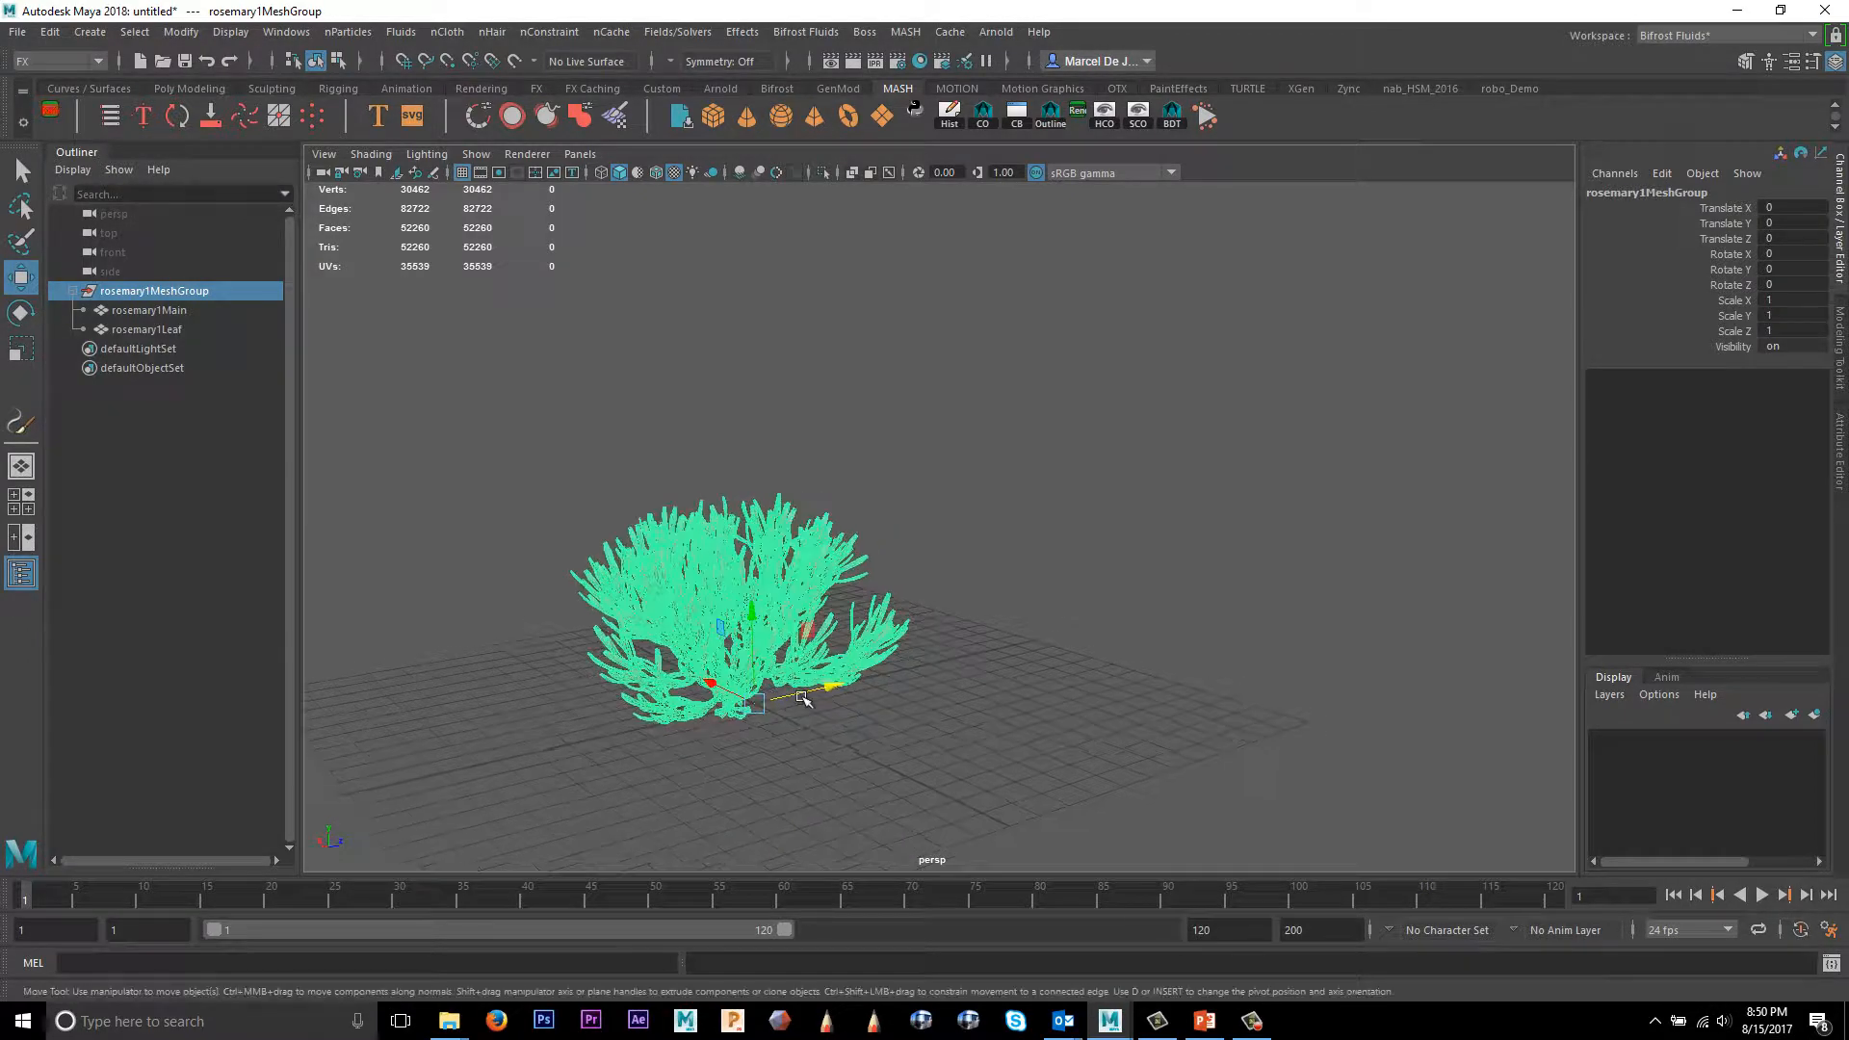
{"action": "left_click_drag", "start_coordinate": [807, 700], "coordinate": [863, 713], "text": "alt"}
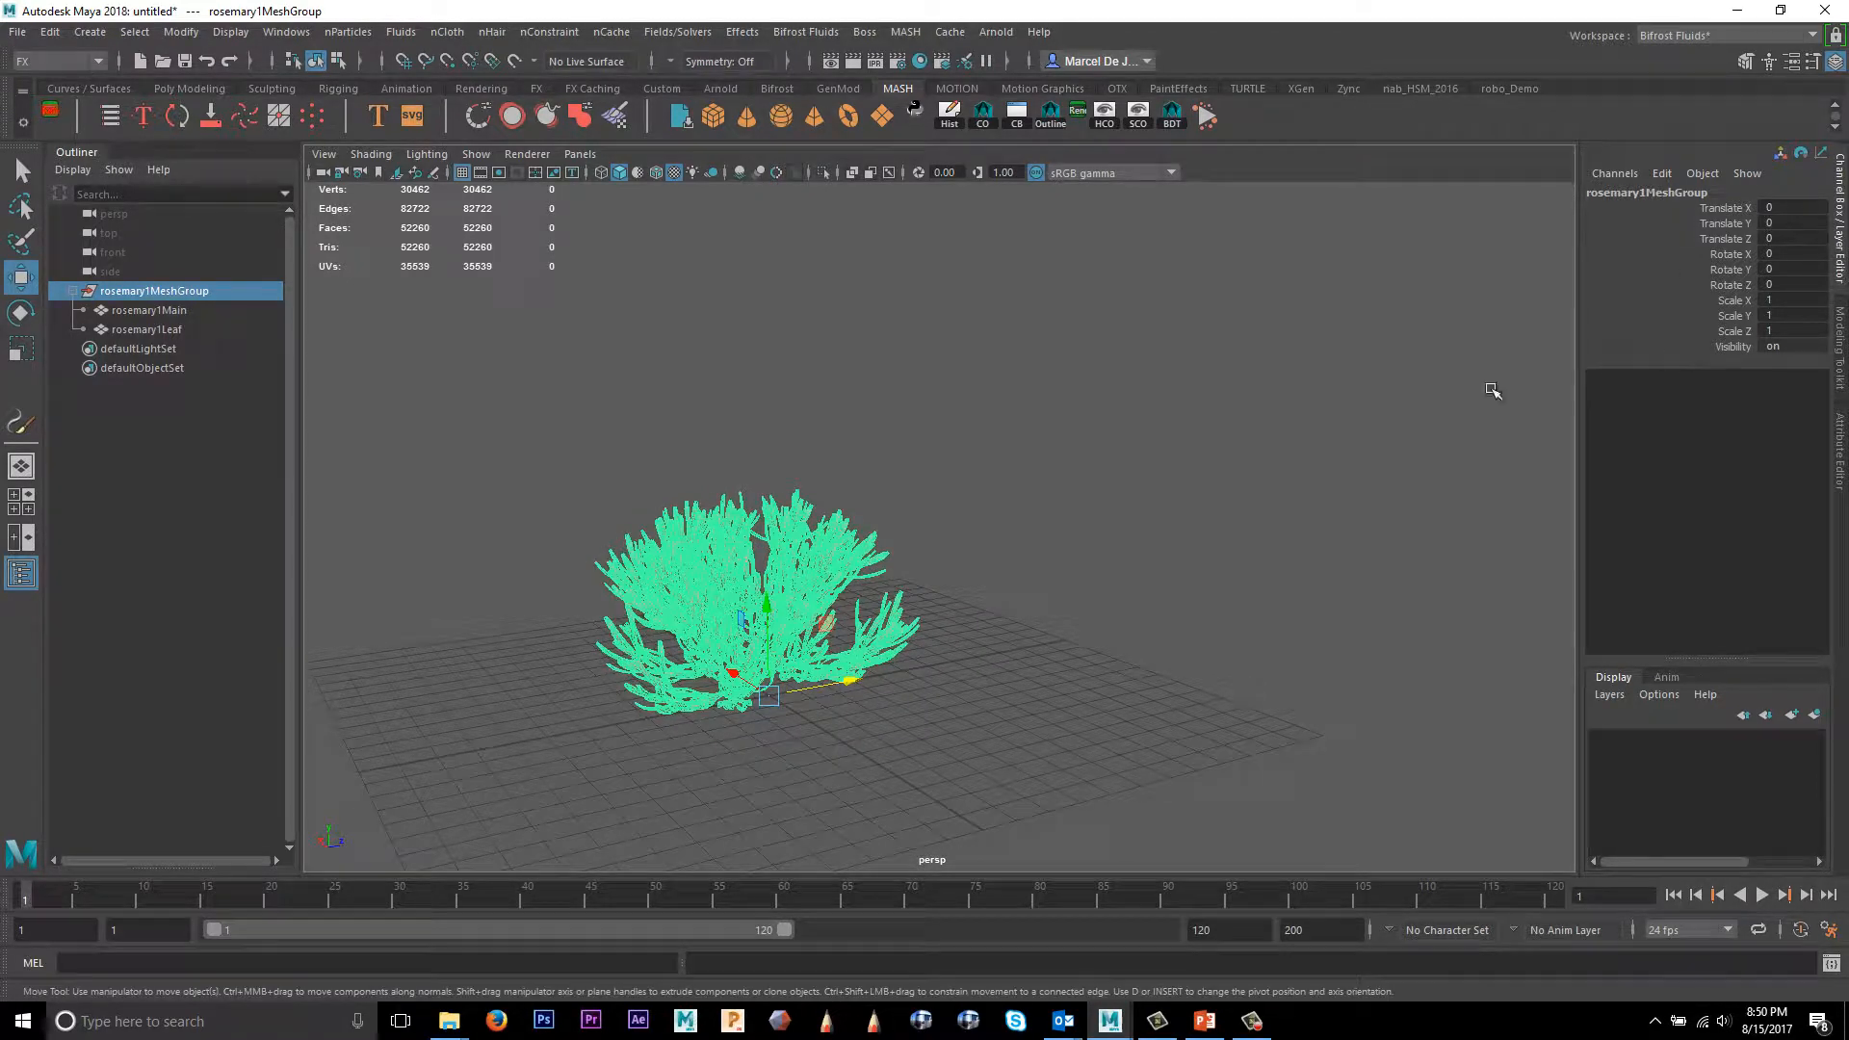
{"action": "right_click_drag", "start_coordinate": [1065, 478], "coordinate": [1200, 524], "text": "alt"}
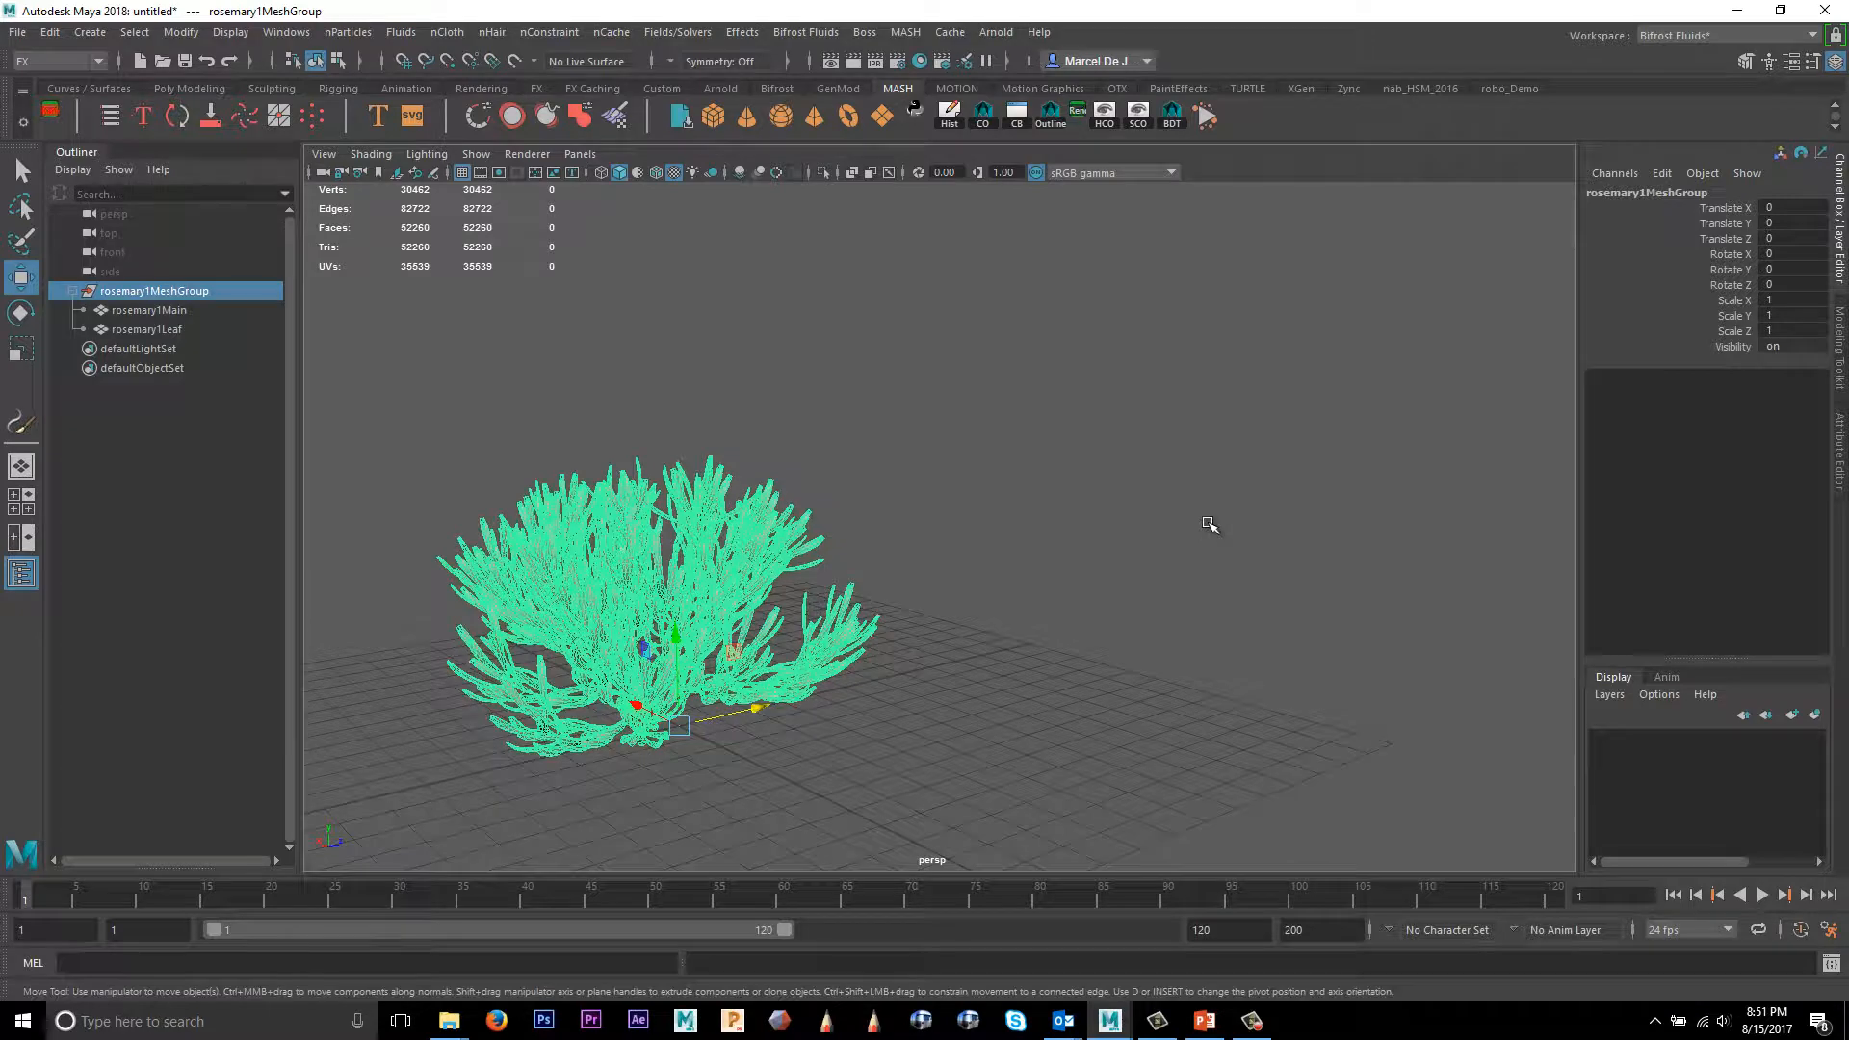
{"action": "left_click_drag", "start_coordinate": [1139, 562], "coordinate": [1056, 562], "text": "alt"}
{"action": "key", "text": "ctrl+d"}
{"action": "middle_click_drag", "start_coordinate": [1126, 598], "coordinate": [1180, 574]}
Step: Repeat the duplication with the same offset four more times to make a row of six plants along Z
{"action": "key", "text": "shift+d"}
{"action": "key", "text": "shift+d"}
{"action": "key", "text": "shift+d"}
{"action": "key", "text": "shift+d"}
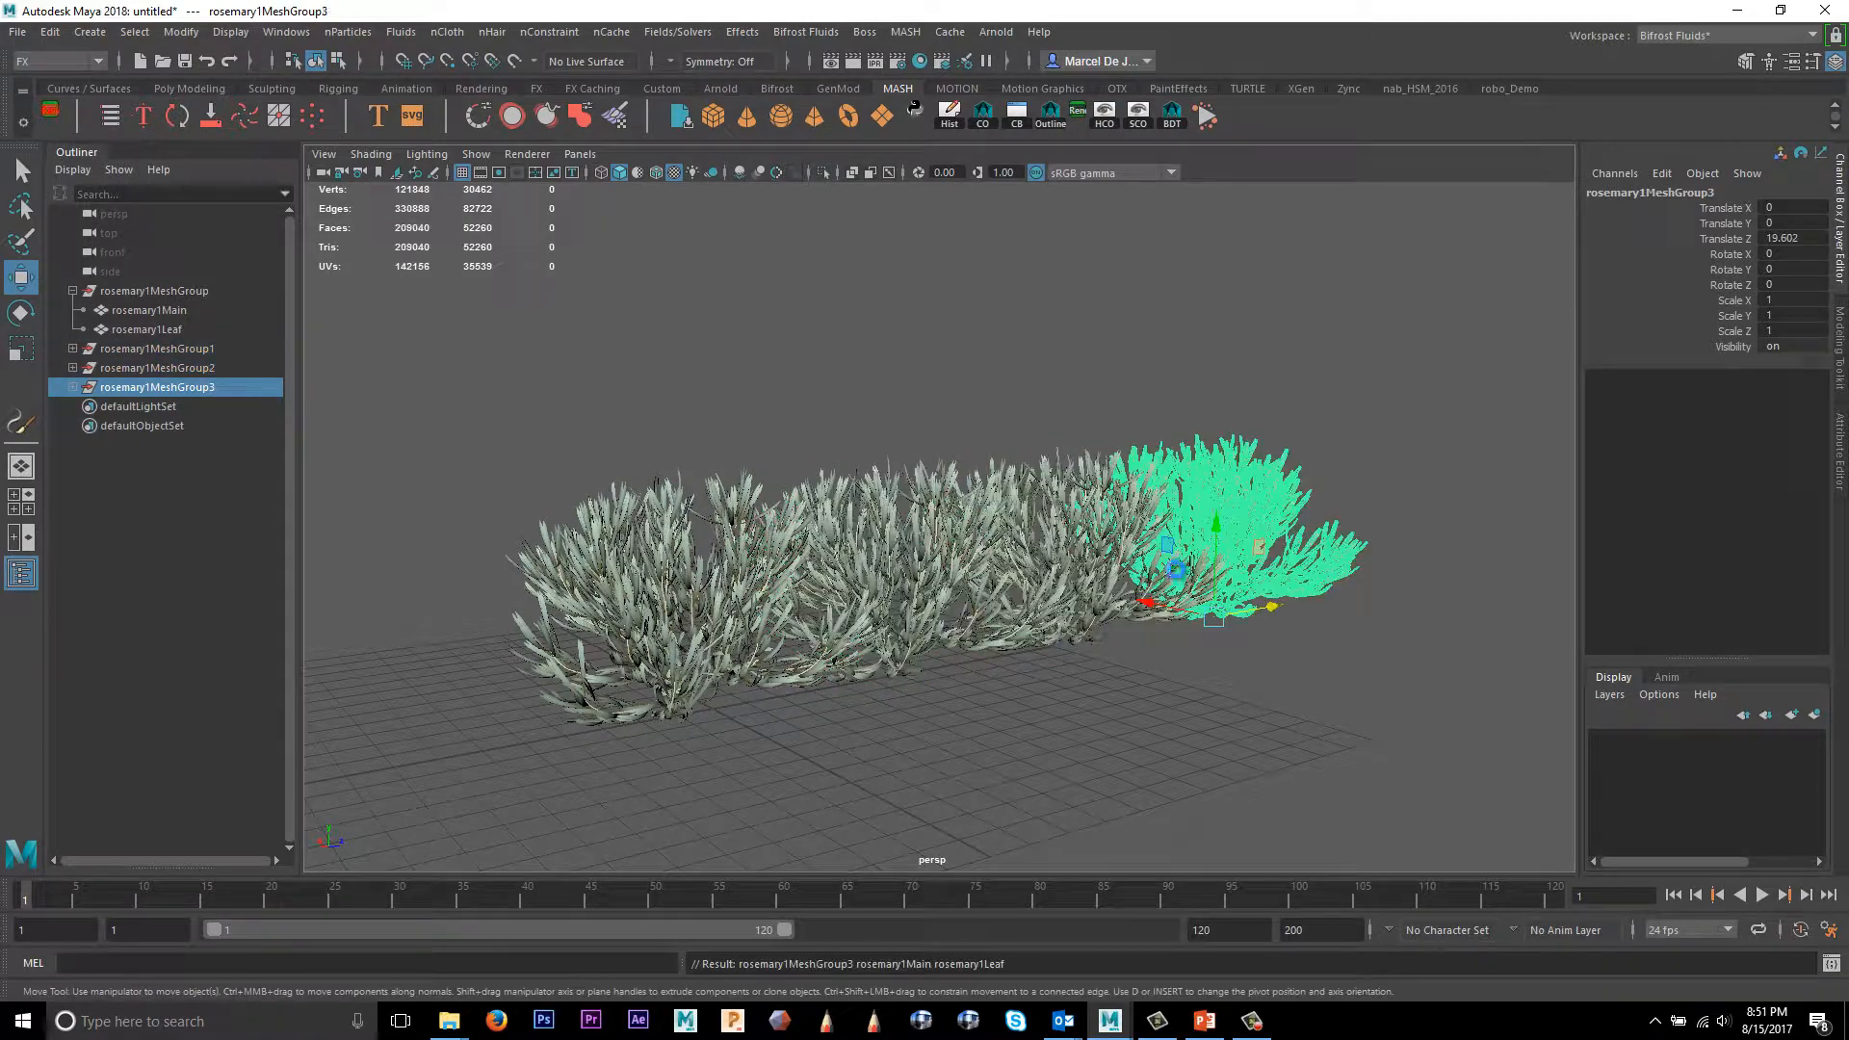
{"action": "left_click_drag", "start_coordinate": [1312, 621], "coordinate": [1191, 604], "text": "alt"}
{"action": "right_click_drag", "start_coordinate": [1190, 604], "coordinate": [1122, 613], "text": "alt"}
{"action": "left_click_drag", "start_coordinate": [1122, 613], "coordinate": [1190, 624], "text": "alt"}
{"action": "middle_click_drag", "start_coordinate": [631, 519], "coordinate": [790, 513], "text": "alt"}
Step: Duplicate all six rosemary groups together and move the new row about 7.5 units along X
{"action": "left_click", "coordinate": [211, 289]}
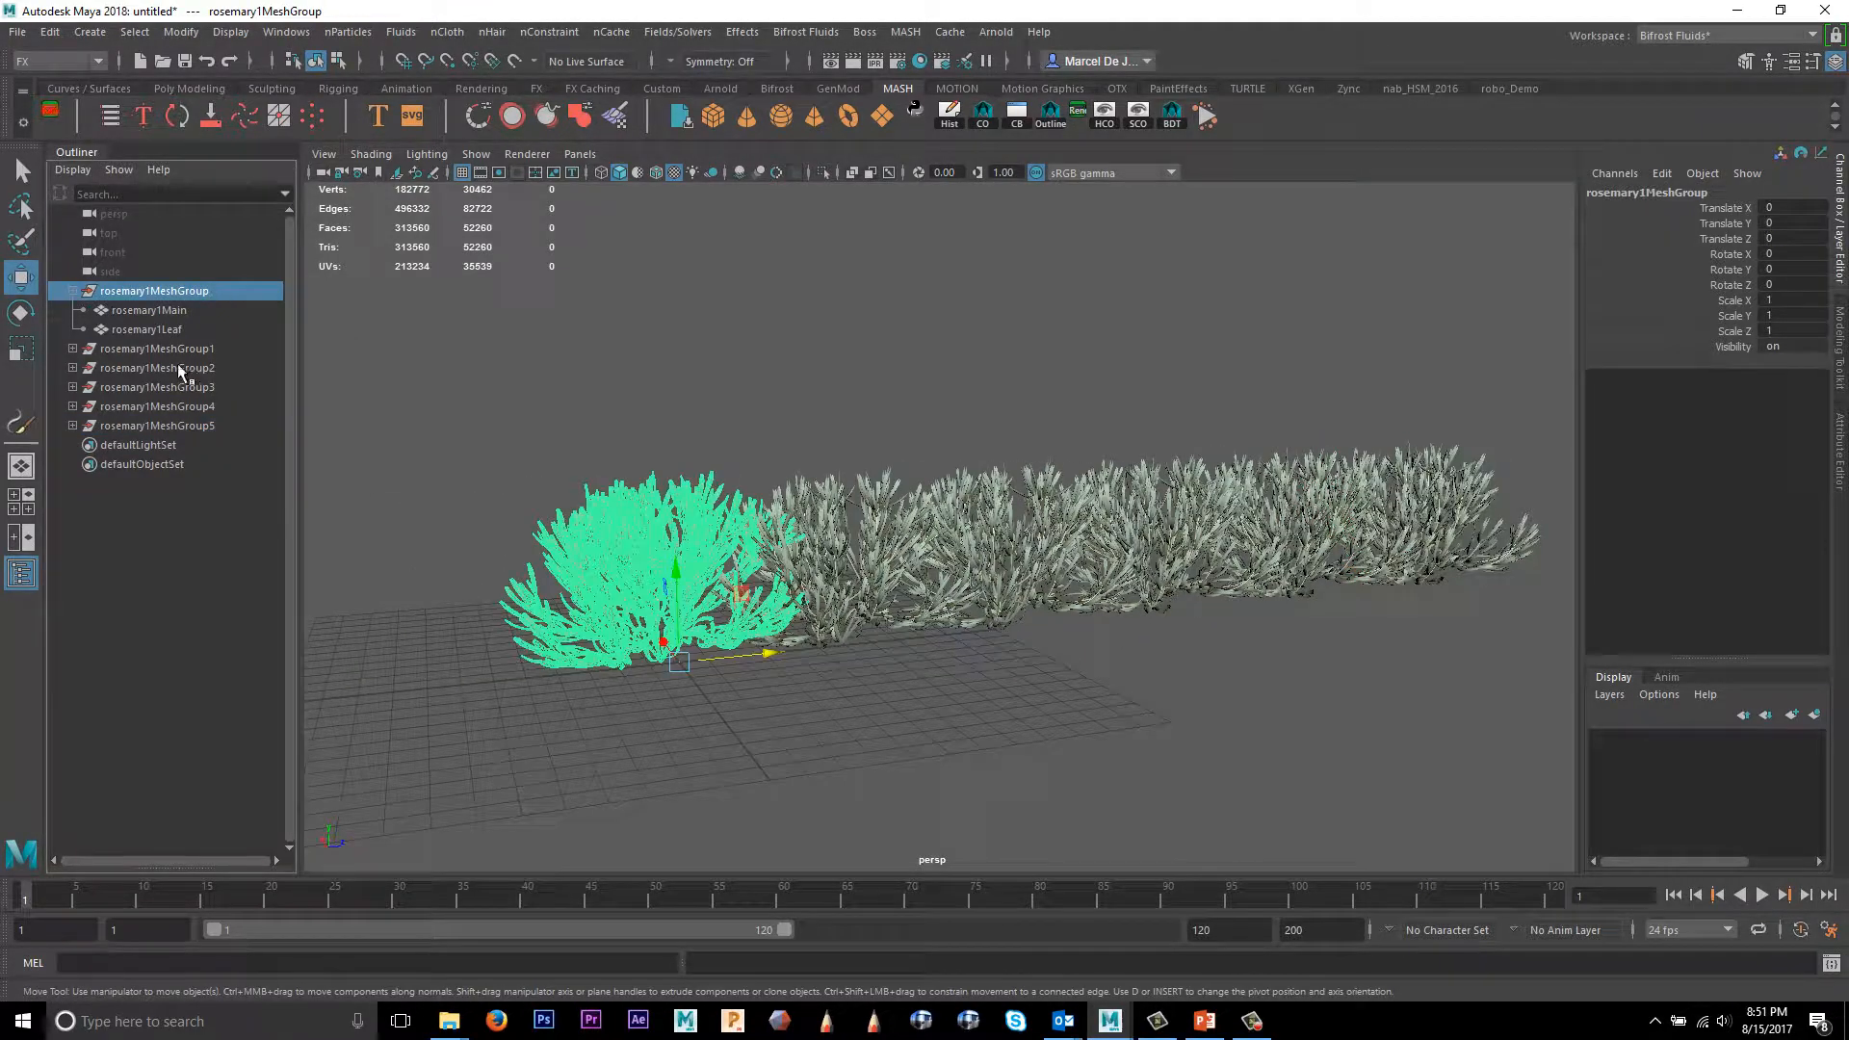
{"action": "left_click", "coordinate": [175, 348], "text": "ctrl"}
{"action": "left_click", "coordinate": [175, 409], "text": "shift"}
{"action": "right_click_drag", "start_coordinate": [1160, 681], "coordinate": [1088, 676], "text": "alt"}
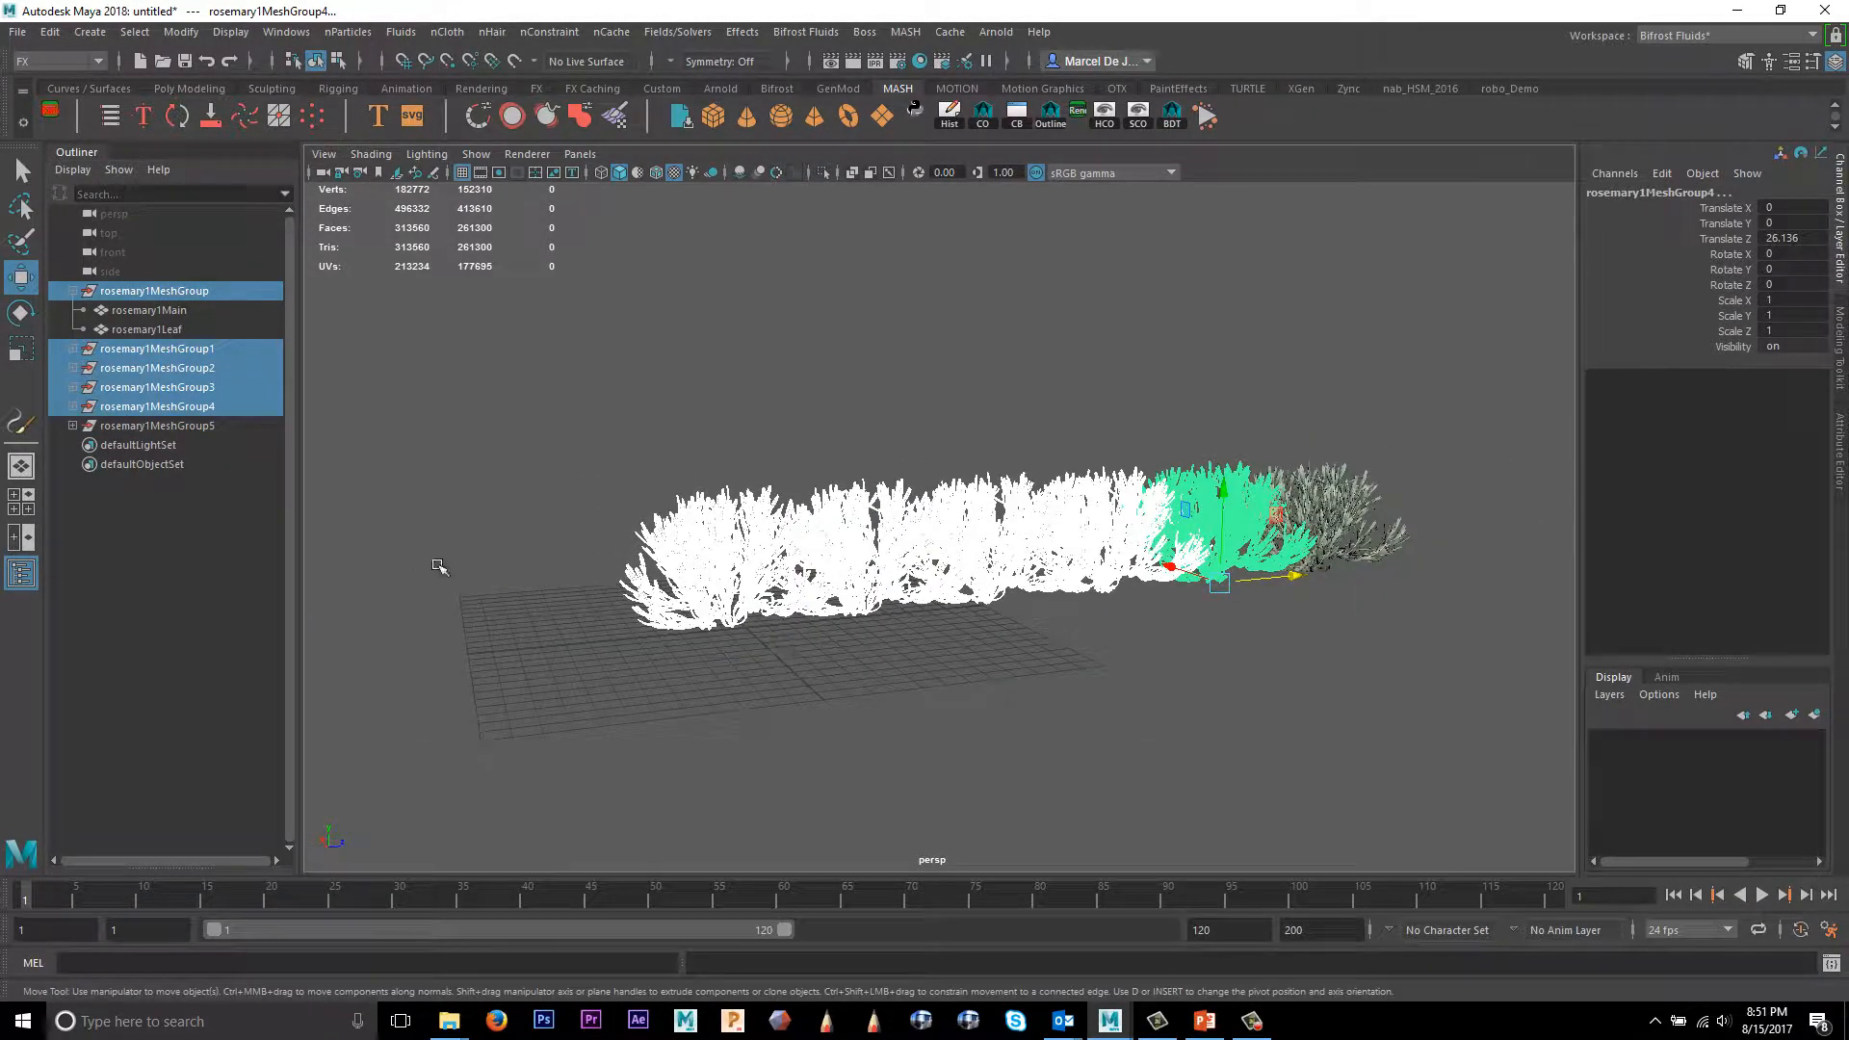
{"action": "left_click", "coordinate": [183, 426], "text": "ctrl"}
{"action": "left_click_drag", "start_coordinate": [1040, 630], "coordinate": [1261, 642], "text": "alt"}
{"action": "key", "text": "ctrl+d"}
{"action": "middle_click_drag", "start_coordinate": [1435, 710], "coordinate": [1210, 709]}
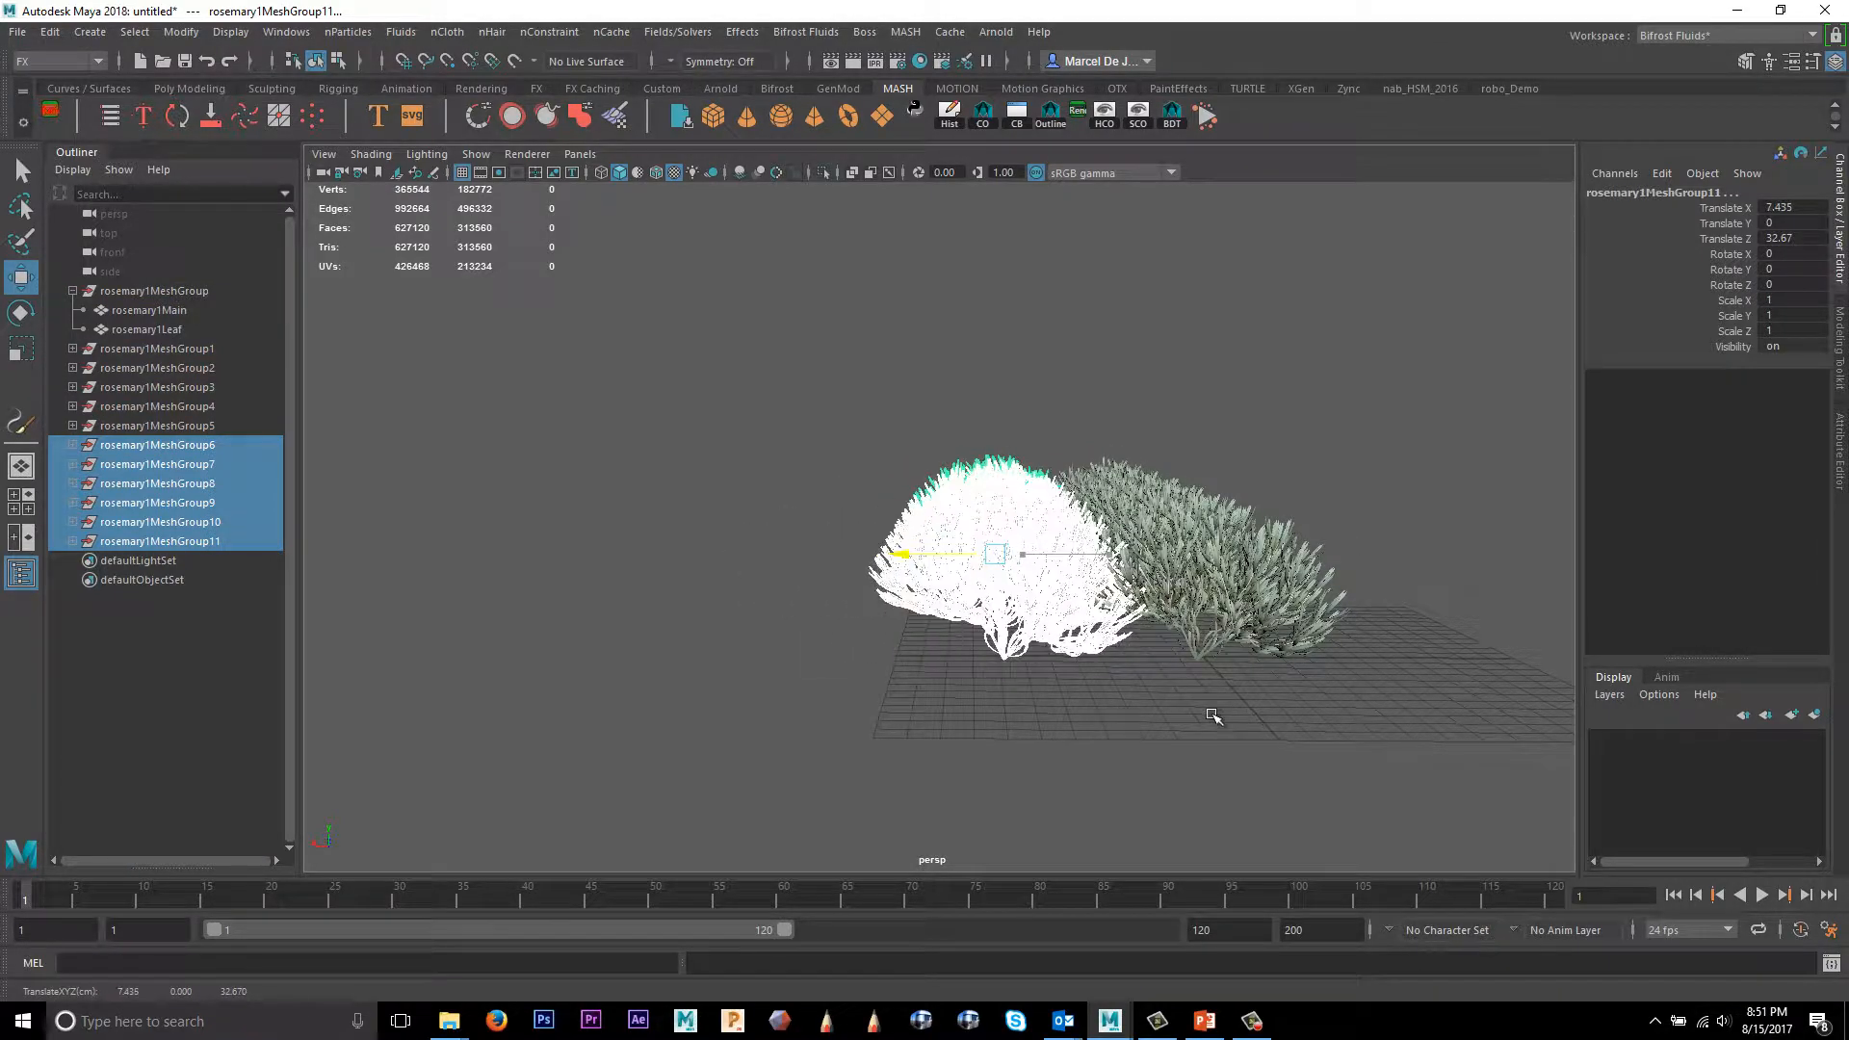
Step: Repeat the row duplication with the same offset four more times to fill a six-by-six field of plants
{"action": "key", "text": "shift+d"}
{"action": "key", "text": "shift+d"}
{"action": "key", "text": "shift+d"}
{"action": "key", "text": "shift+d"}
{"action": "left_click_drag", "start_coordinate": [1346, 668], "coordinate": [1249, 669], "text": "alt"}
{"action": "right_click_drag", "start_coordinate": [1249, 670], "coordinate": [1284, 636], "text": "alt"}
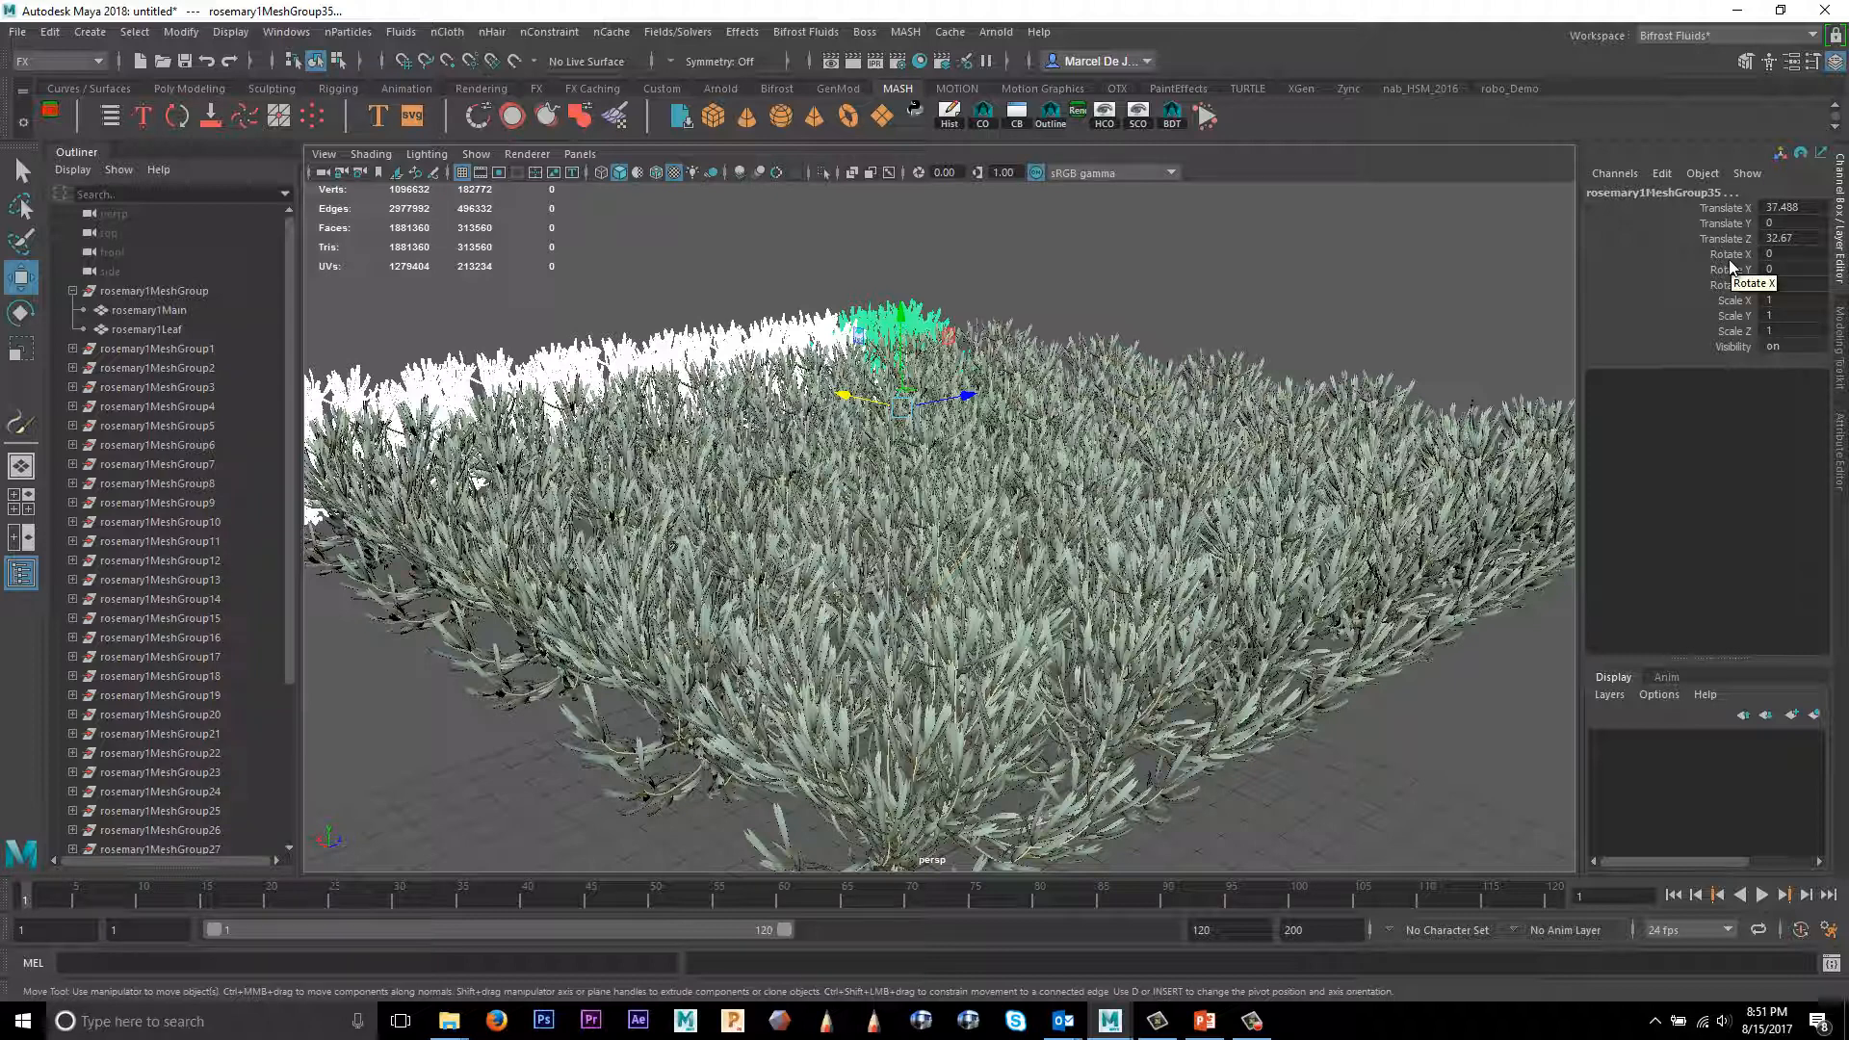
Step: Select all rosemary groups from rosemary1MeshGroup to rosemary1MeshGroup35 and randomize their Rotate Y between 0 and 360
{"action": "left_click", "coordinate": [169, 290]}
{"action": "scroll", "coordinate": [214, 495], "scroll_direction": "down", "scroll_amount": 5}
{"action": "left_click", "coordinate": [217, 789], "text": "shift"}
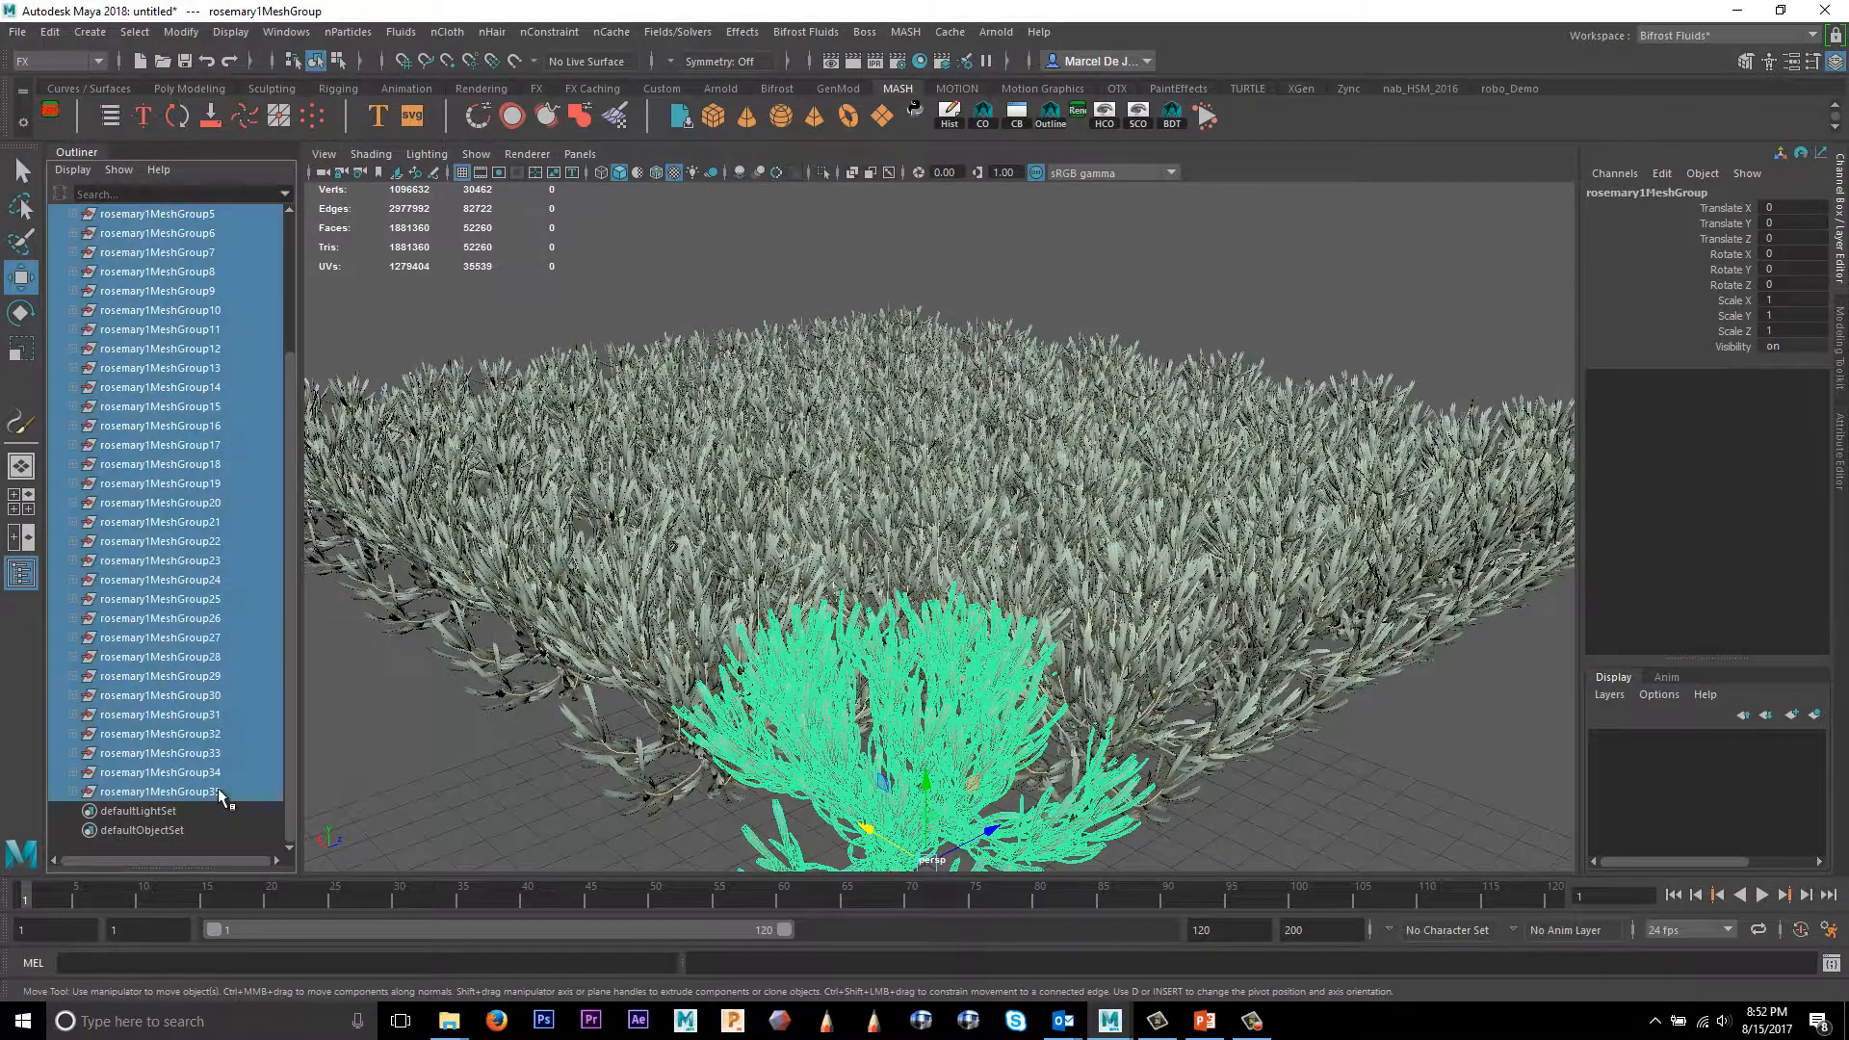
{"action": "left_click", "coordinate": [1744, 269]}
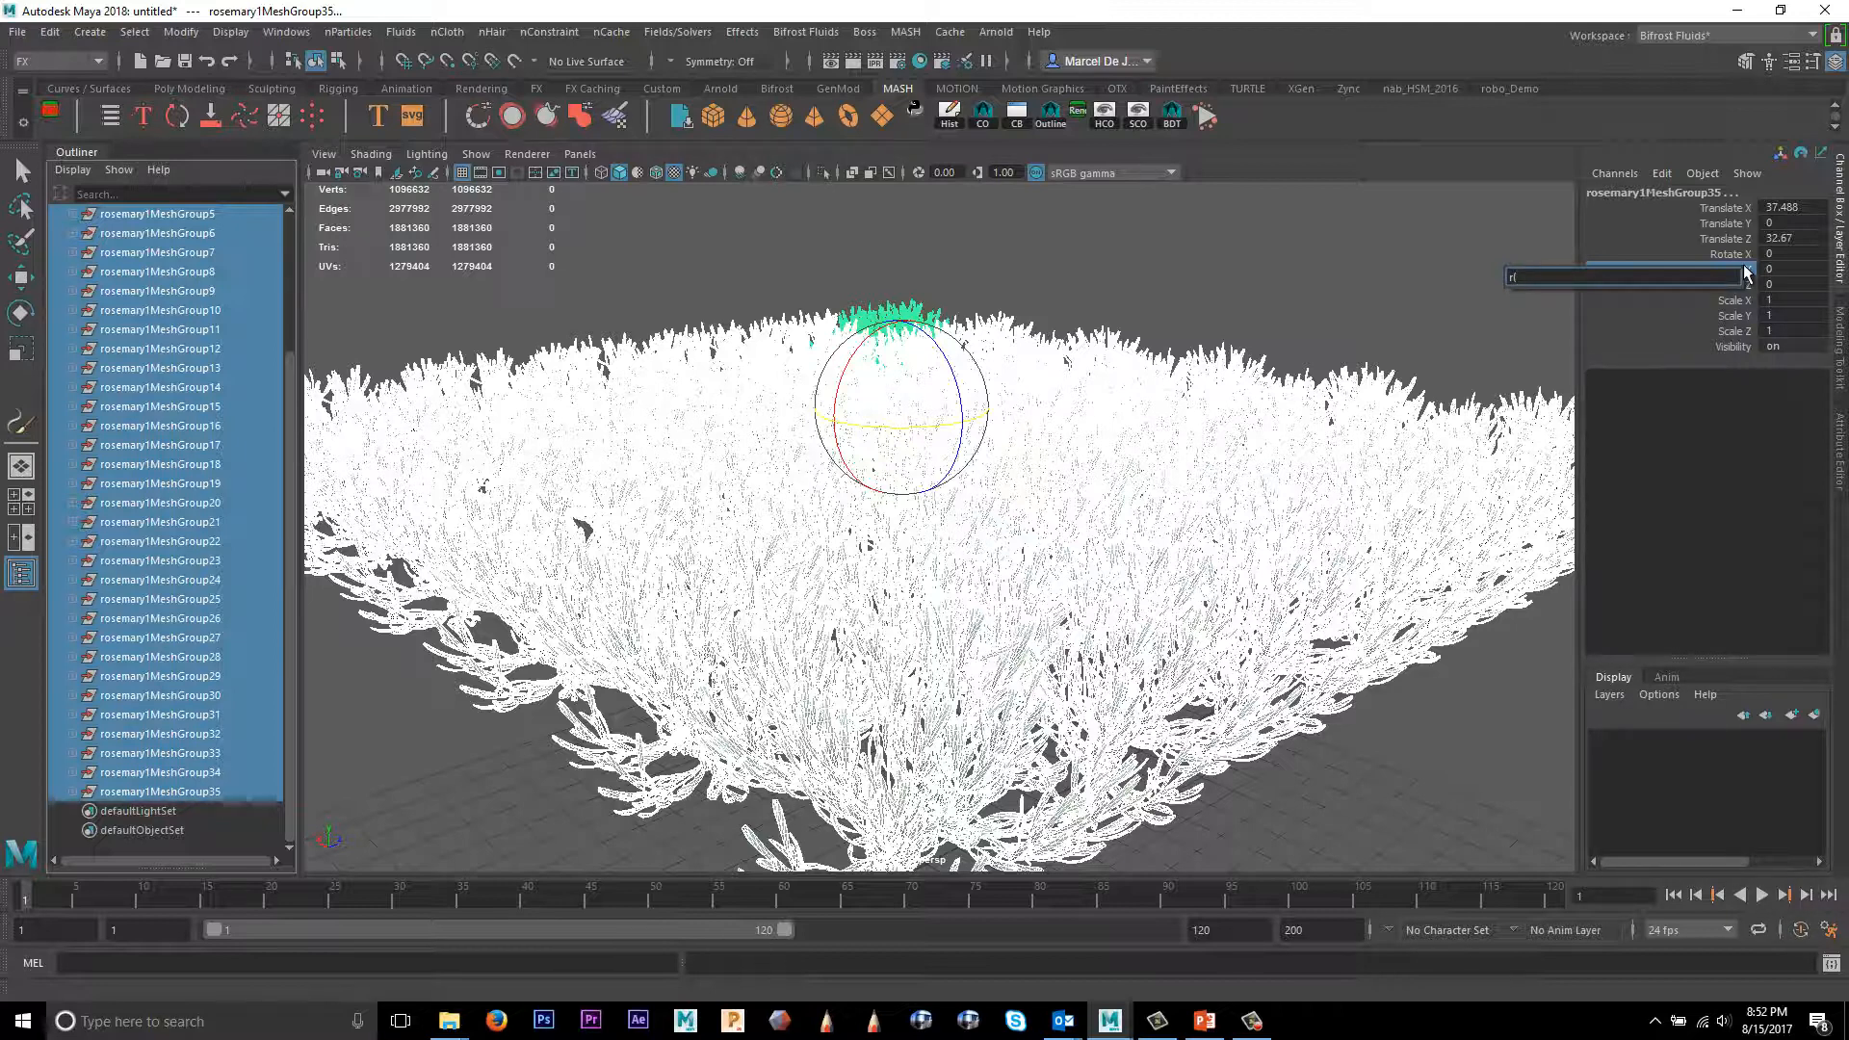
{"action": "type", "text": "(0,360"}
{"action": "key", "text": "Return"}
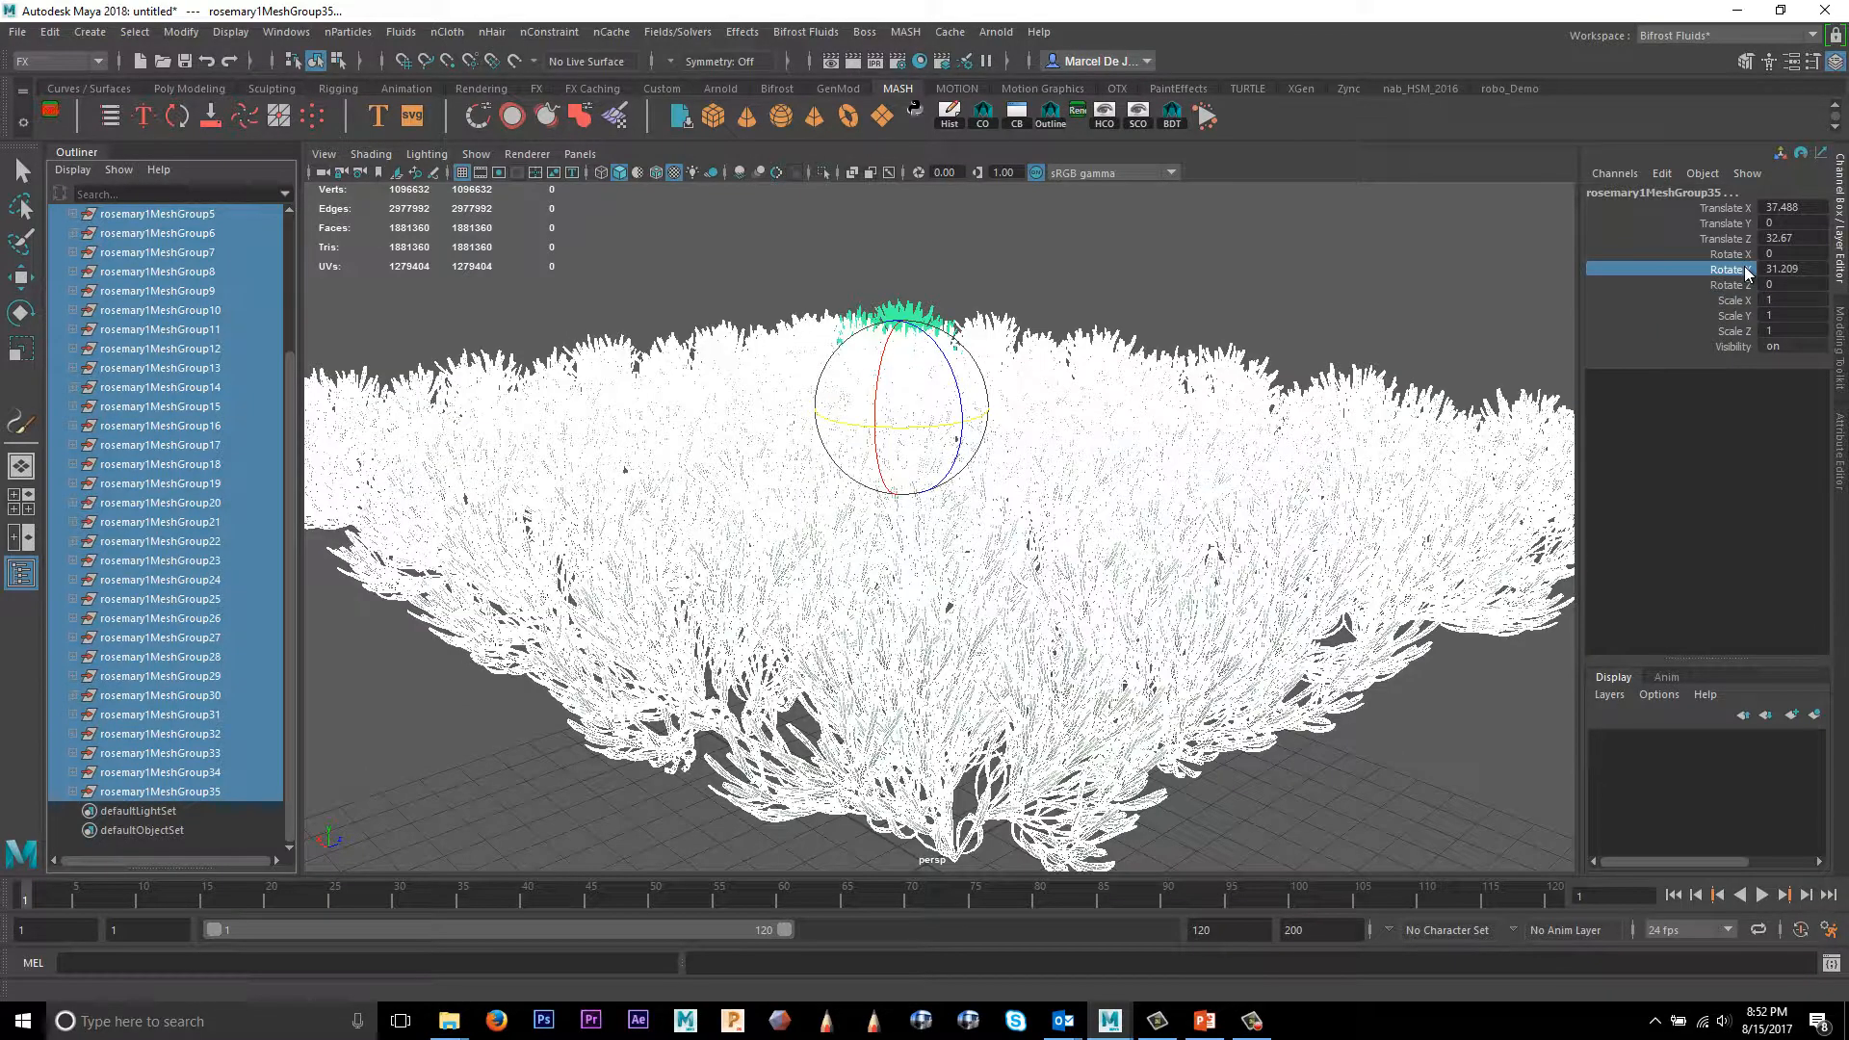
{"action": "key", "text": "w"}
{"action": "scroll", "coordinate": [1264, 515], "scroll_direction": "down", "scroll_amount": 2}
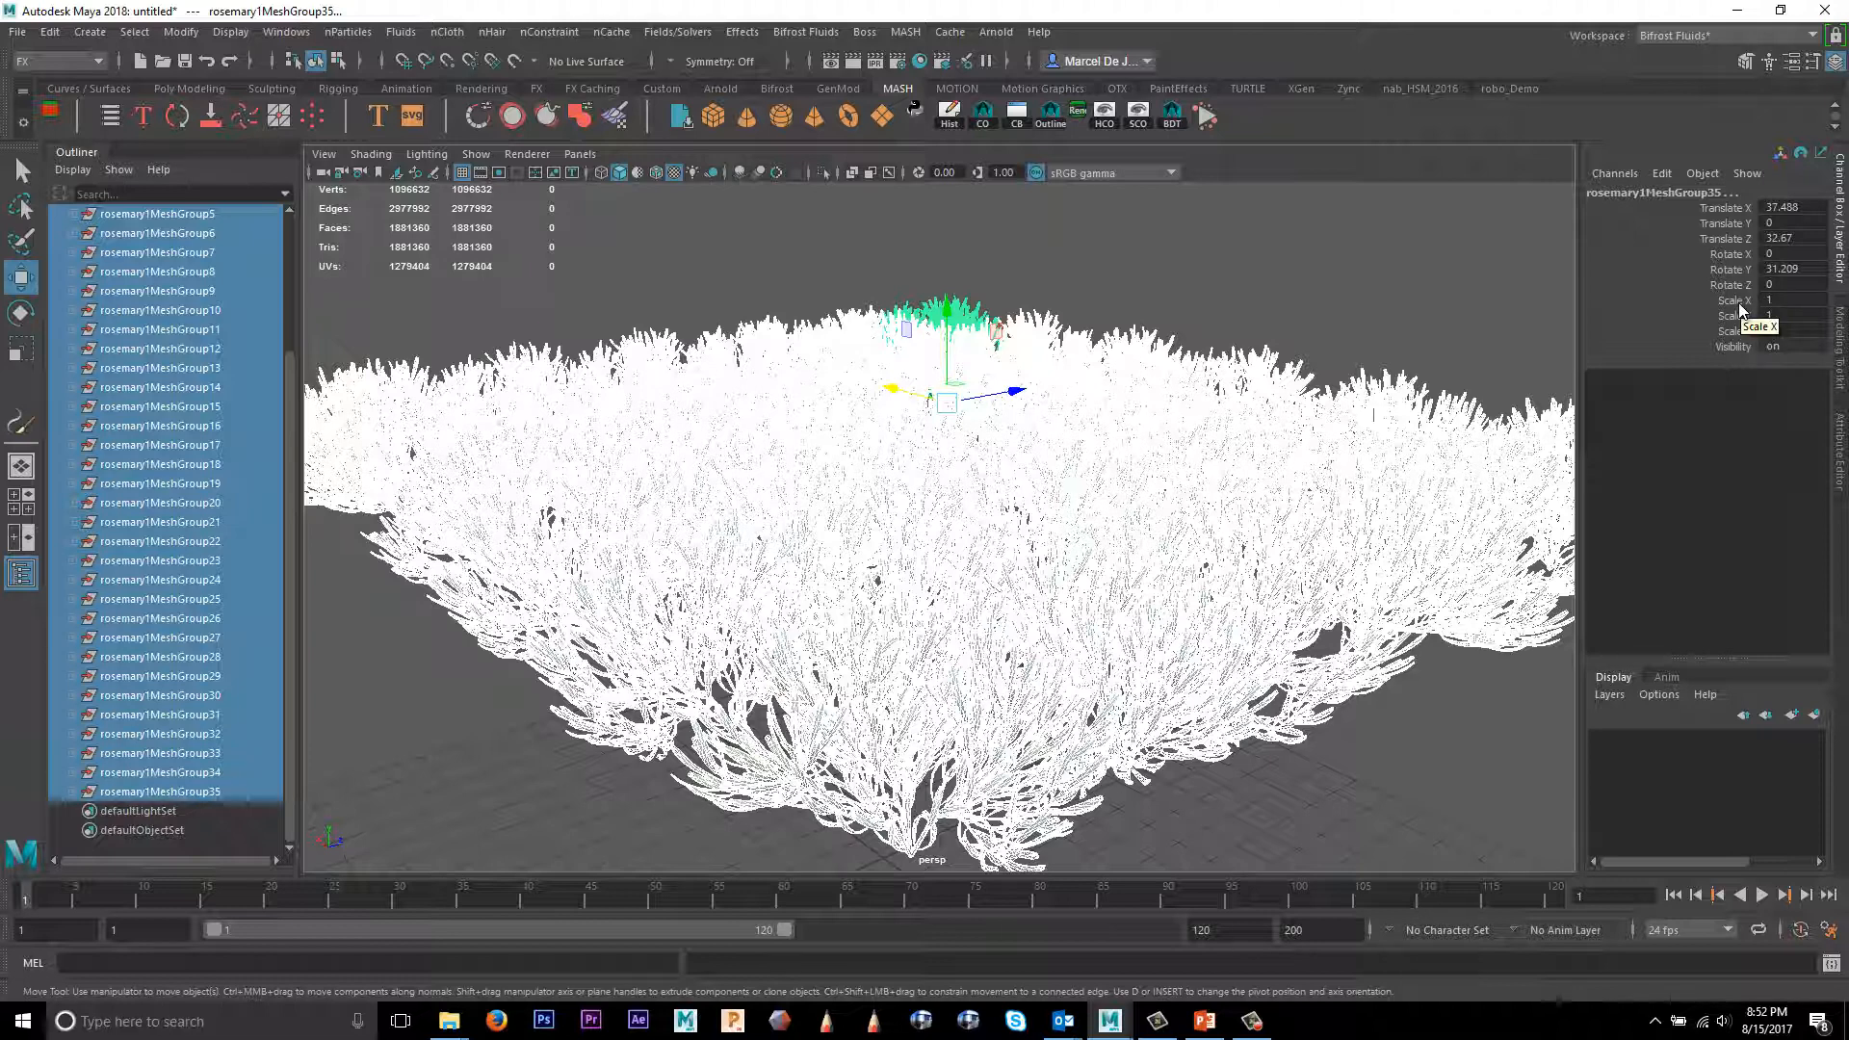
Step: Randomize Scale X, Y and Z of all selected rosemary groups between 1 and 2
{"action": "left_click_drag", "start_coordinate": [1739, 301], "coordinate": [1750, 332]}
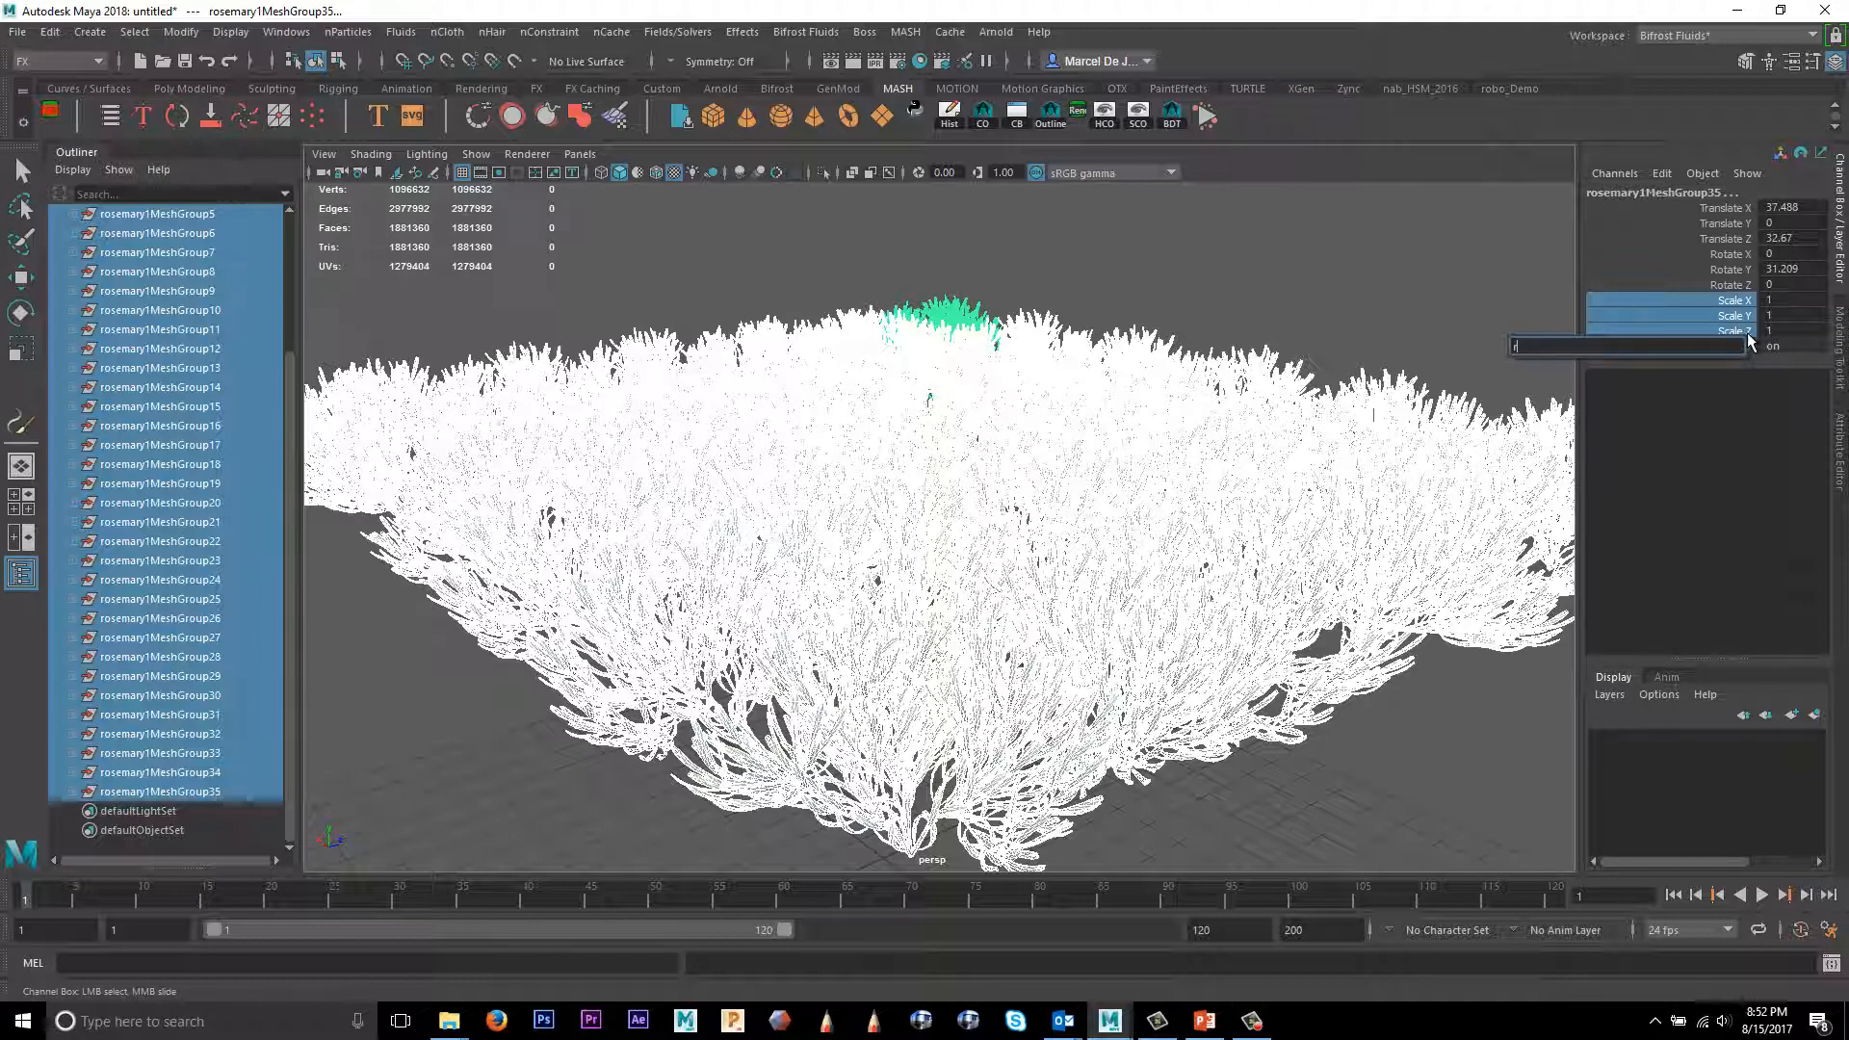
{"action": "type", "text": "(1,2)"}
{"action": "key", "text": "Return"}
{"action": "key", "text": "f"}
{"action": "mouse_move", "coordinate": [1290, 462]}
{"action": "left_mouse_down", "text": "alt"}
{"action": "mouse_move", "coordinate": [1312, 451]}
{"action": "mouse_move", "coordinate": [1168, 425]}
{"action": "mouse_move", "coordinate": [1285, 429]}
{"action": "left_mouse_up", "text": "alt"}
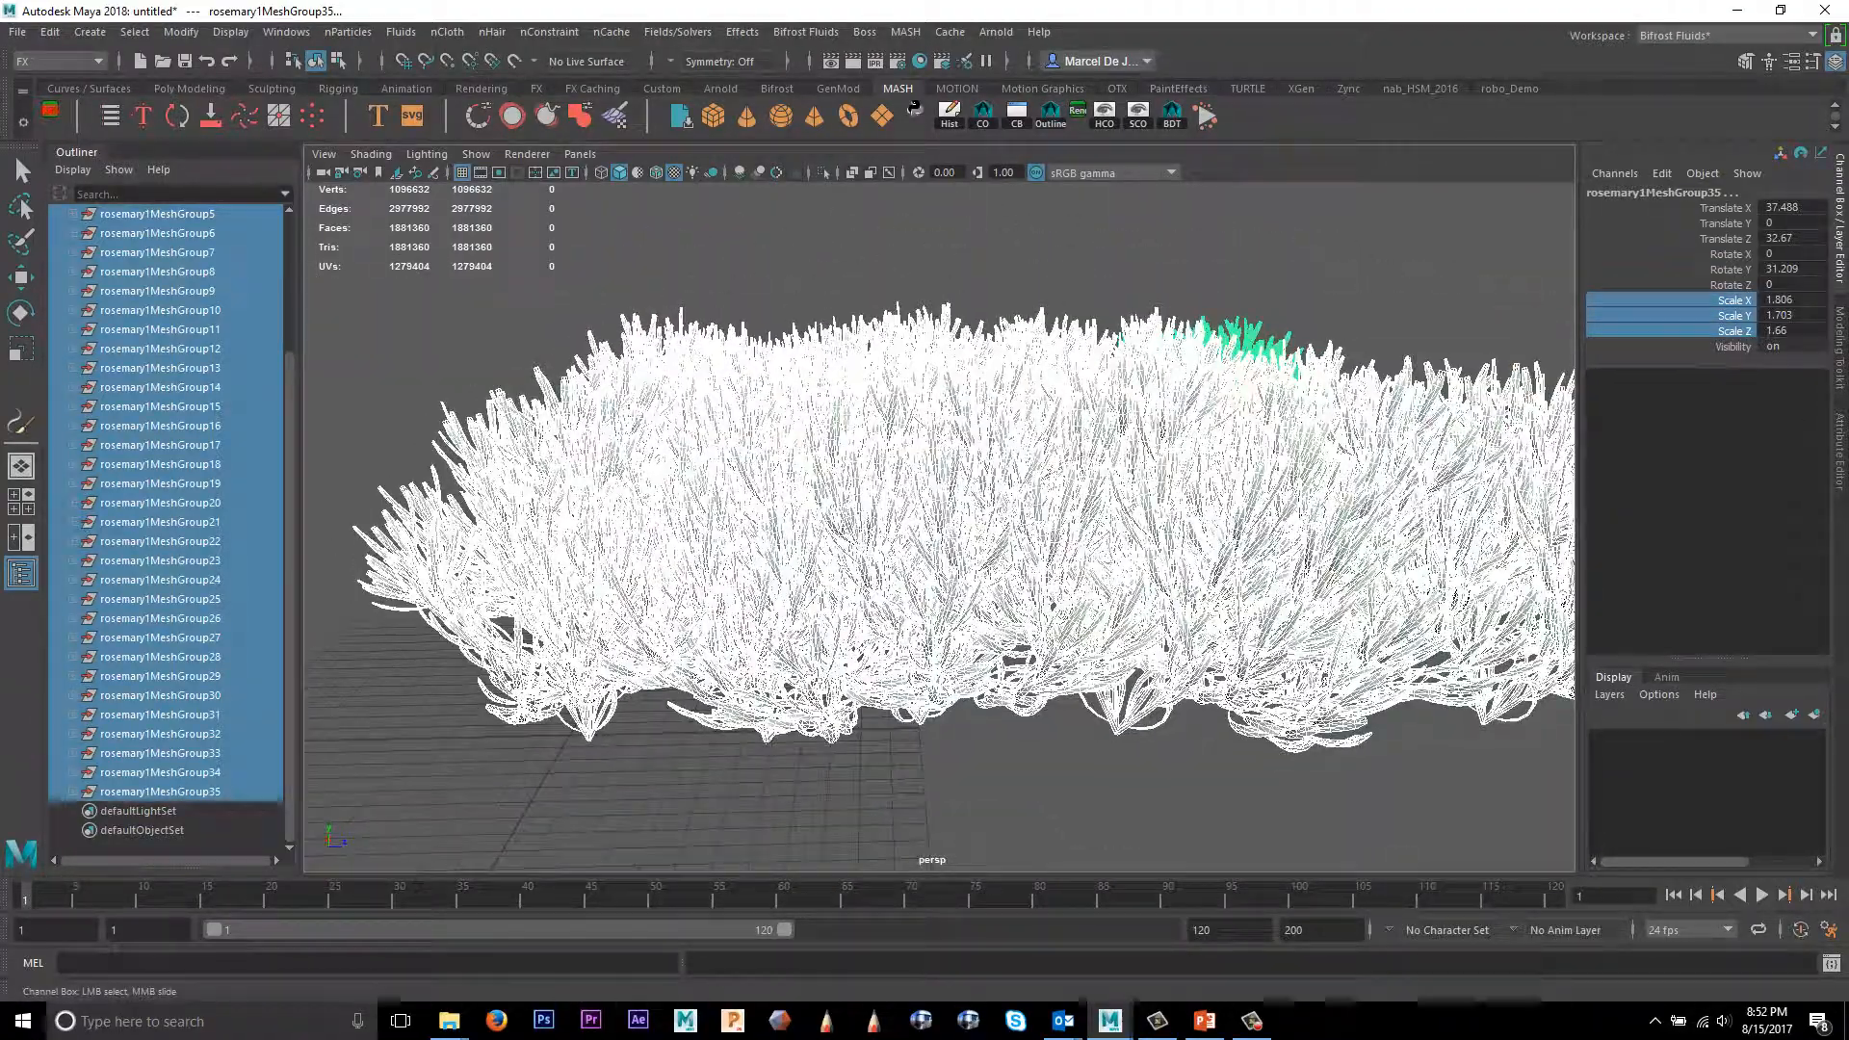
Step: Randomize Translate Y of all selected rosemary groups between 0 and 2, and deselect the plants
{"action": "key", "text": "w"}
{"action": "left_click", "coordinate": [1729, 224]}
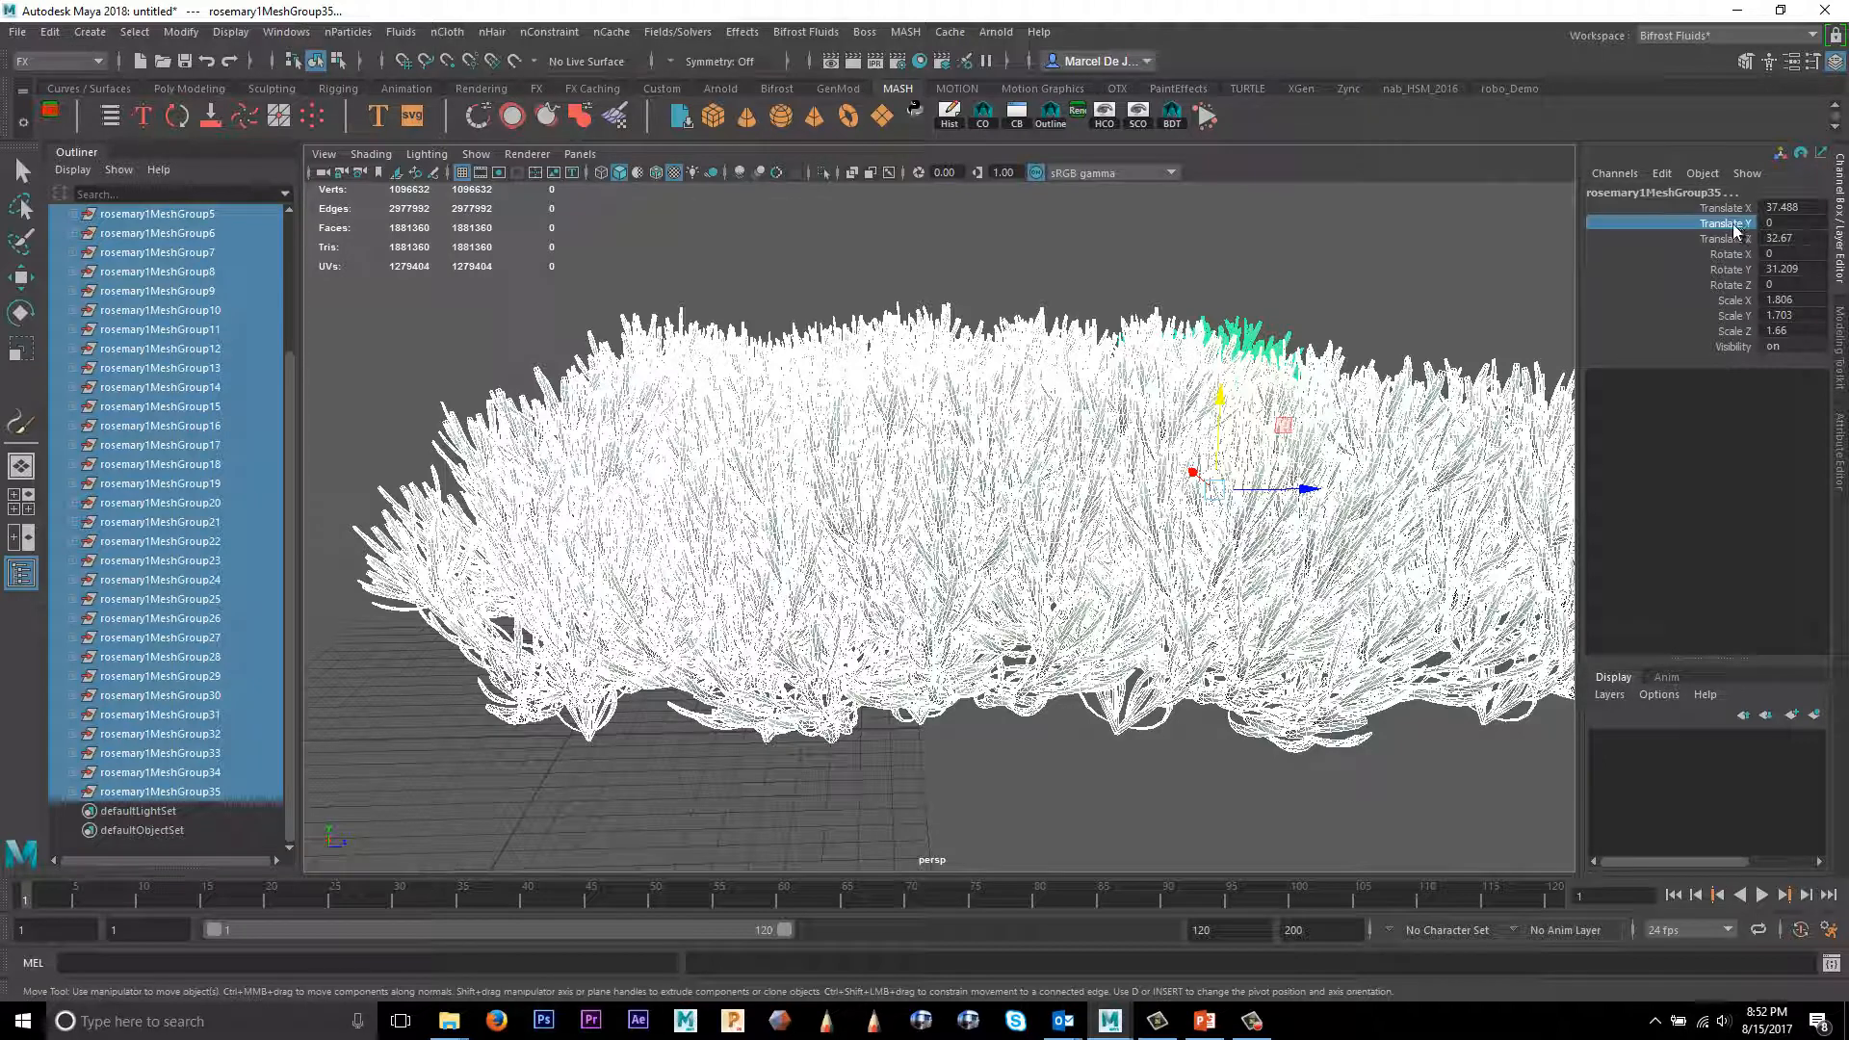
{"action": "type", "text": "r"}
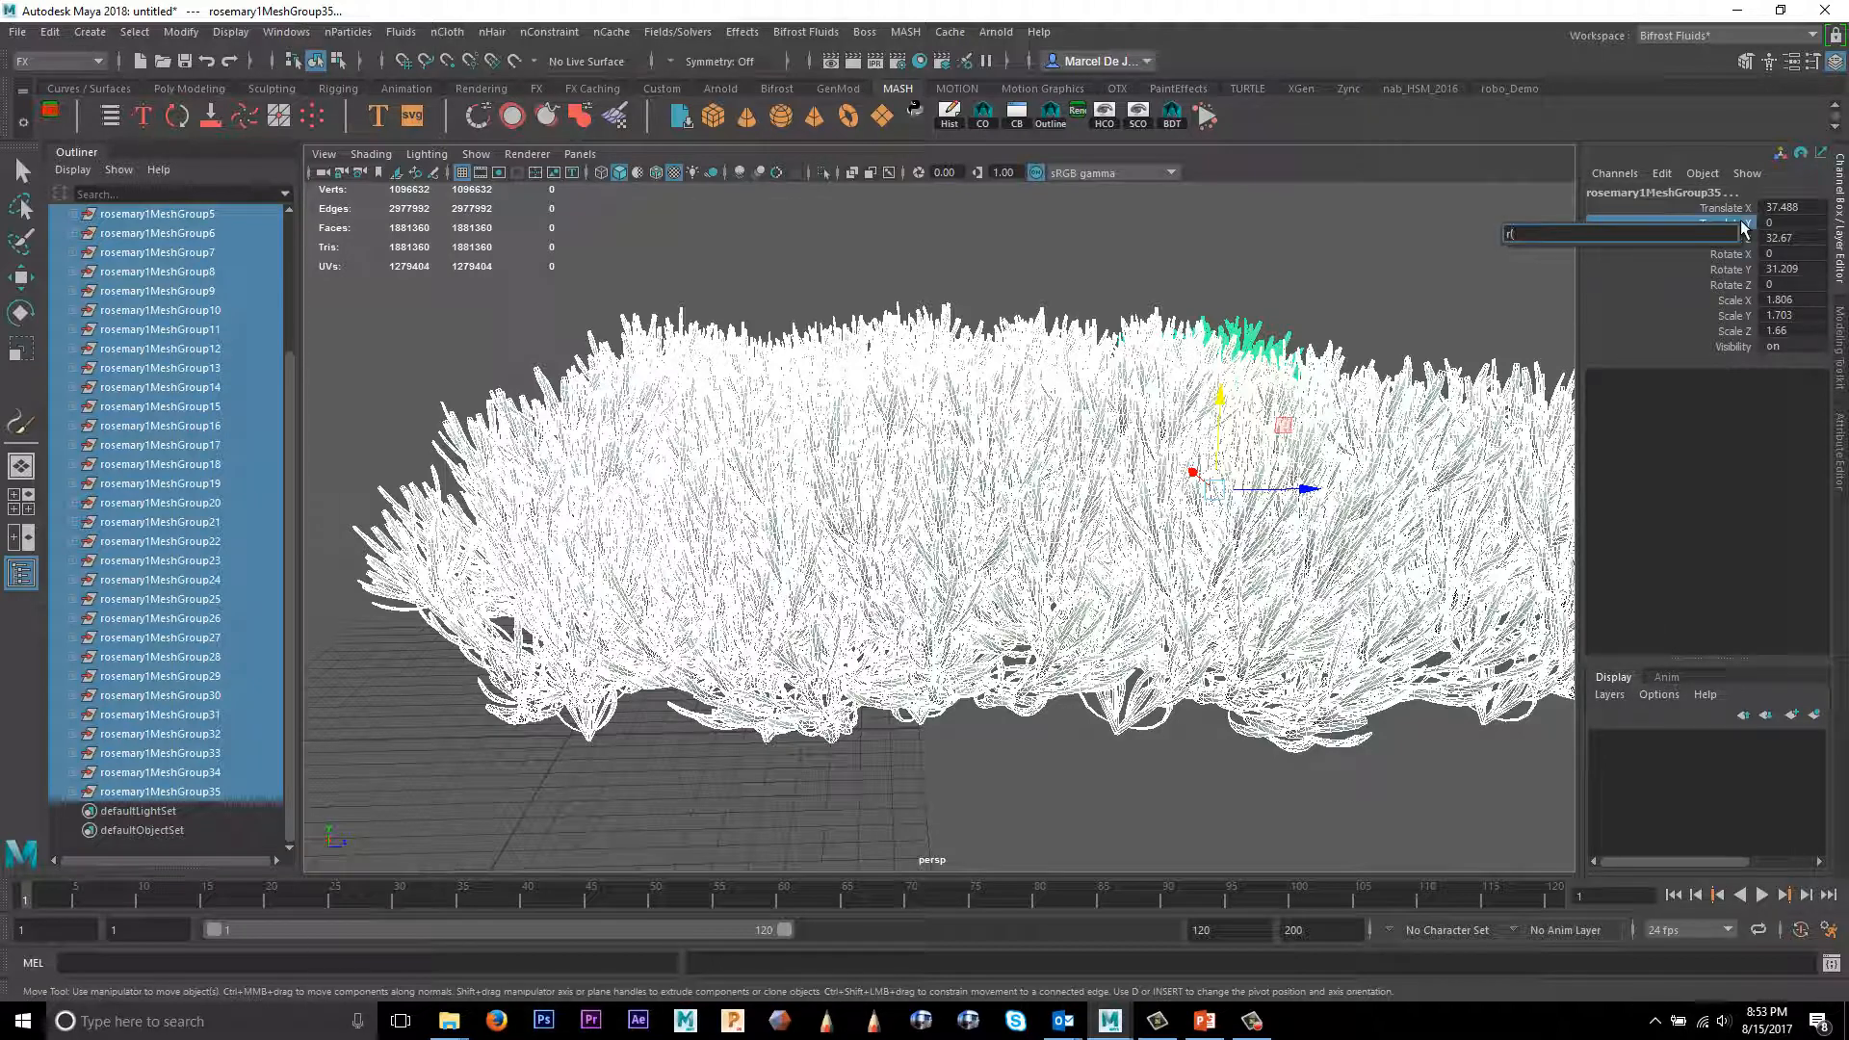
{"action": "type", "text": "(0,2"}
{"action": "key", "text": "Return"}
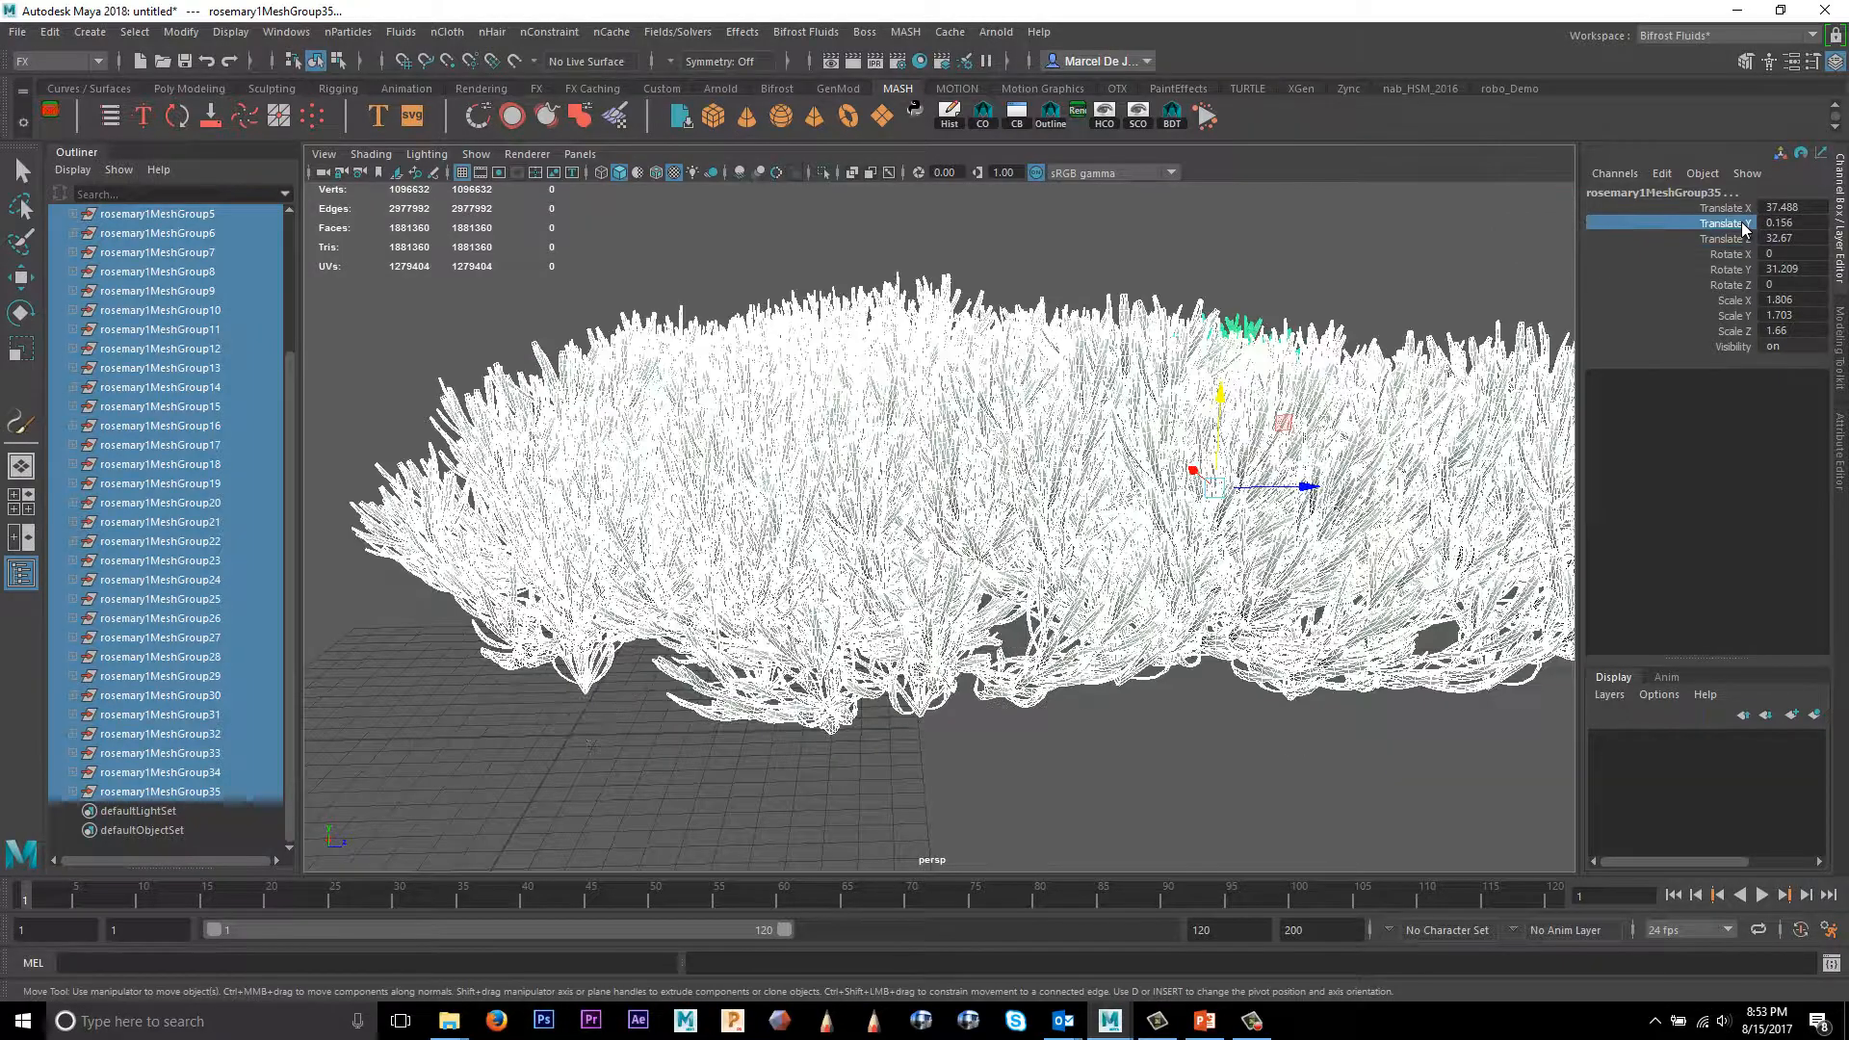
{"action": "middle_click_drag", "start_coordinate": [1215, 479], "coordinate": [1147, 510], "text": "alt"}
{"action": "left_click_drag", "start_coordinate": [1146, 510], "coordinate": [1102, 460], "text": "alt"}
{"action": "middle_click_drag", "start_coordinate": [1102, 459], "coordinate": [1156, 458], "text": "alt"}
{"action": "left_click_drag", "start_coordinate": [1156, 458], "coordinate": [1088, 457], "text": "alt"}
{"action": "left_click", "coordinate": [1151, 269]}
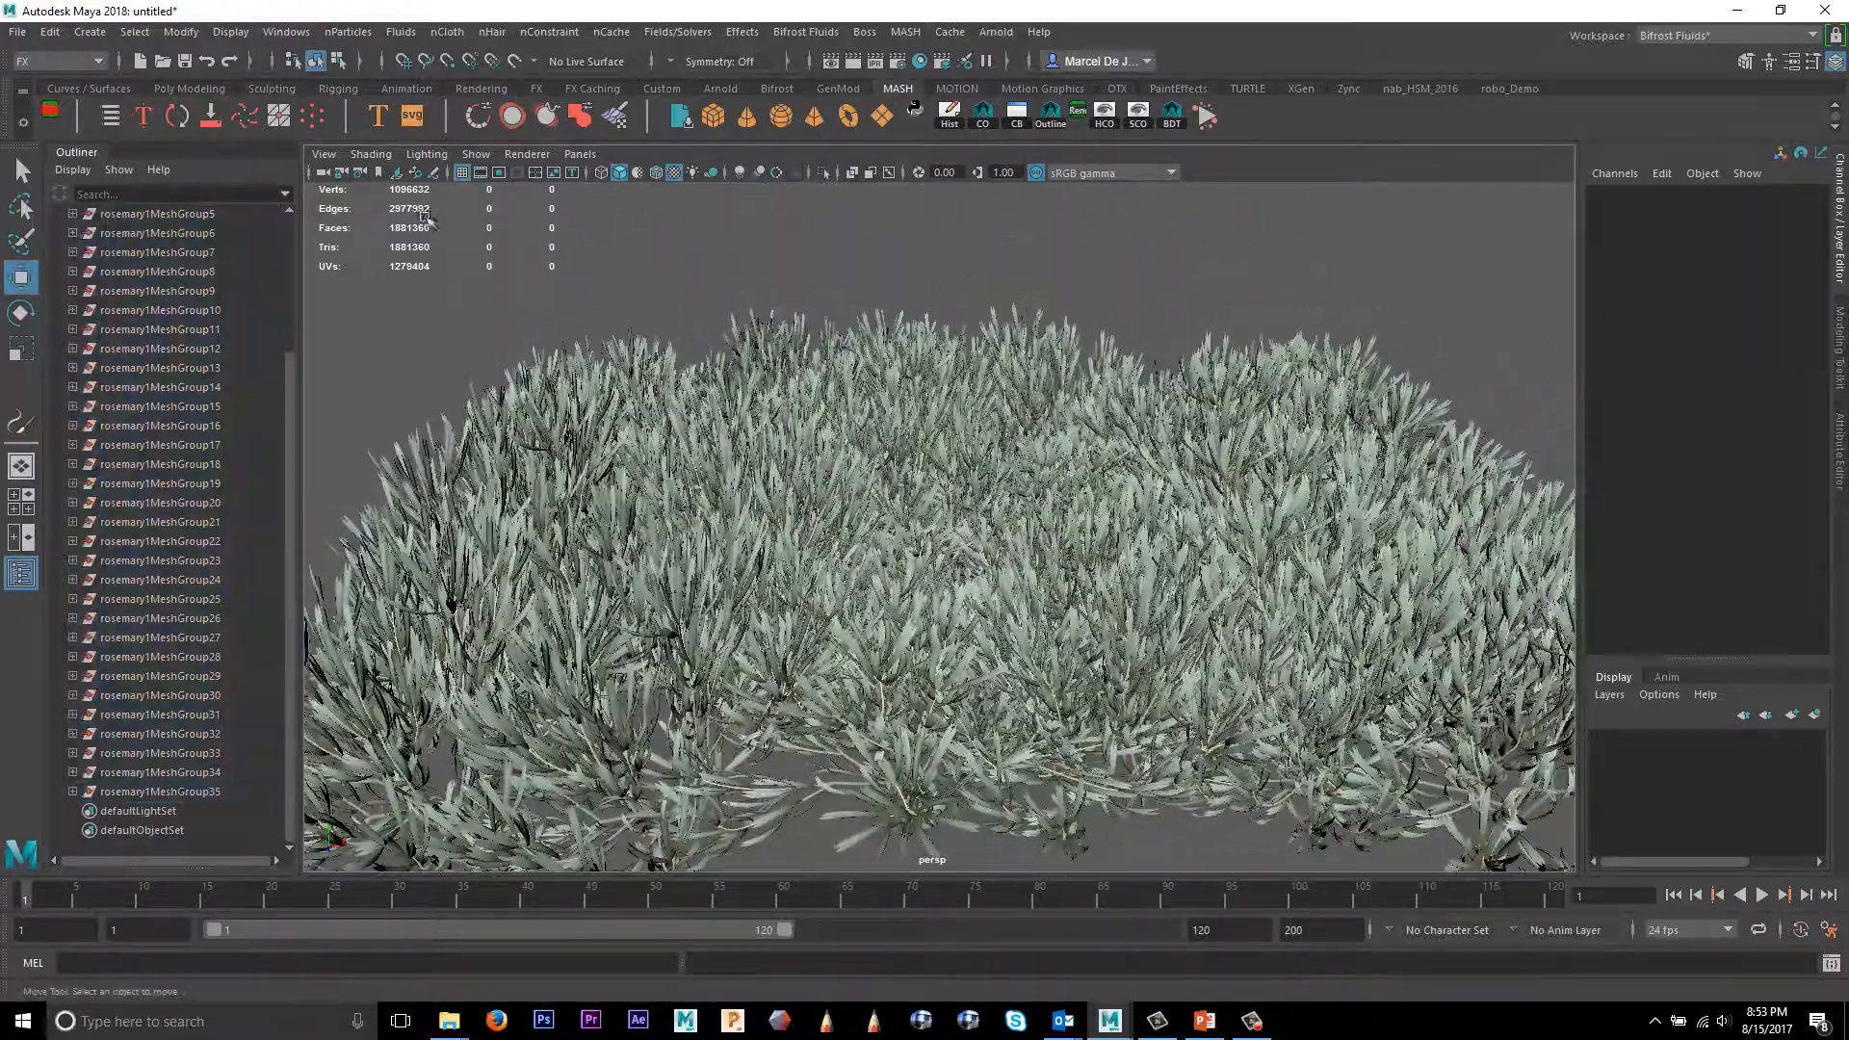
Step: Show the resolution gate in the viewport and add an Arnold Physical Sky light to the scene
{"action": "left_click", "coordinate": [499, 172]}
{"action": "left_click", "coordinate": [994, 31]}
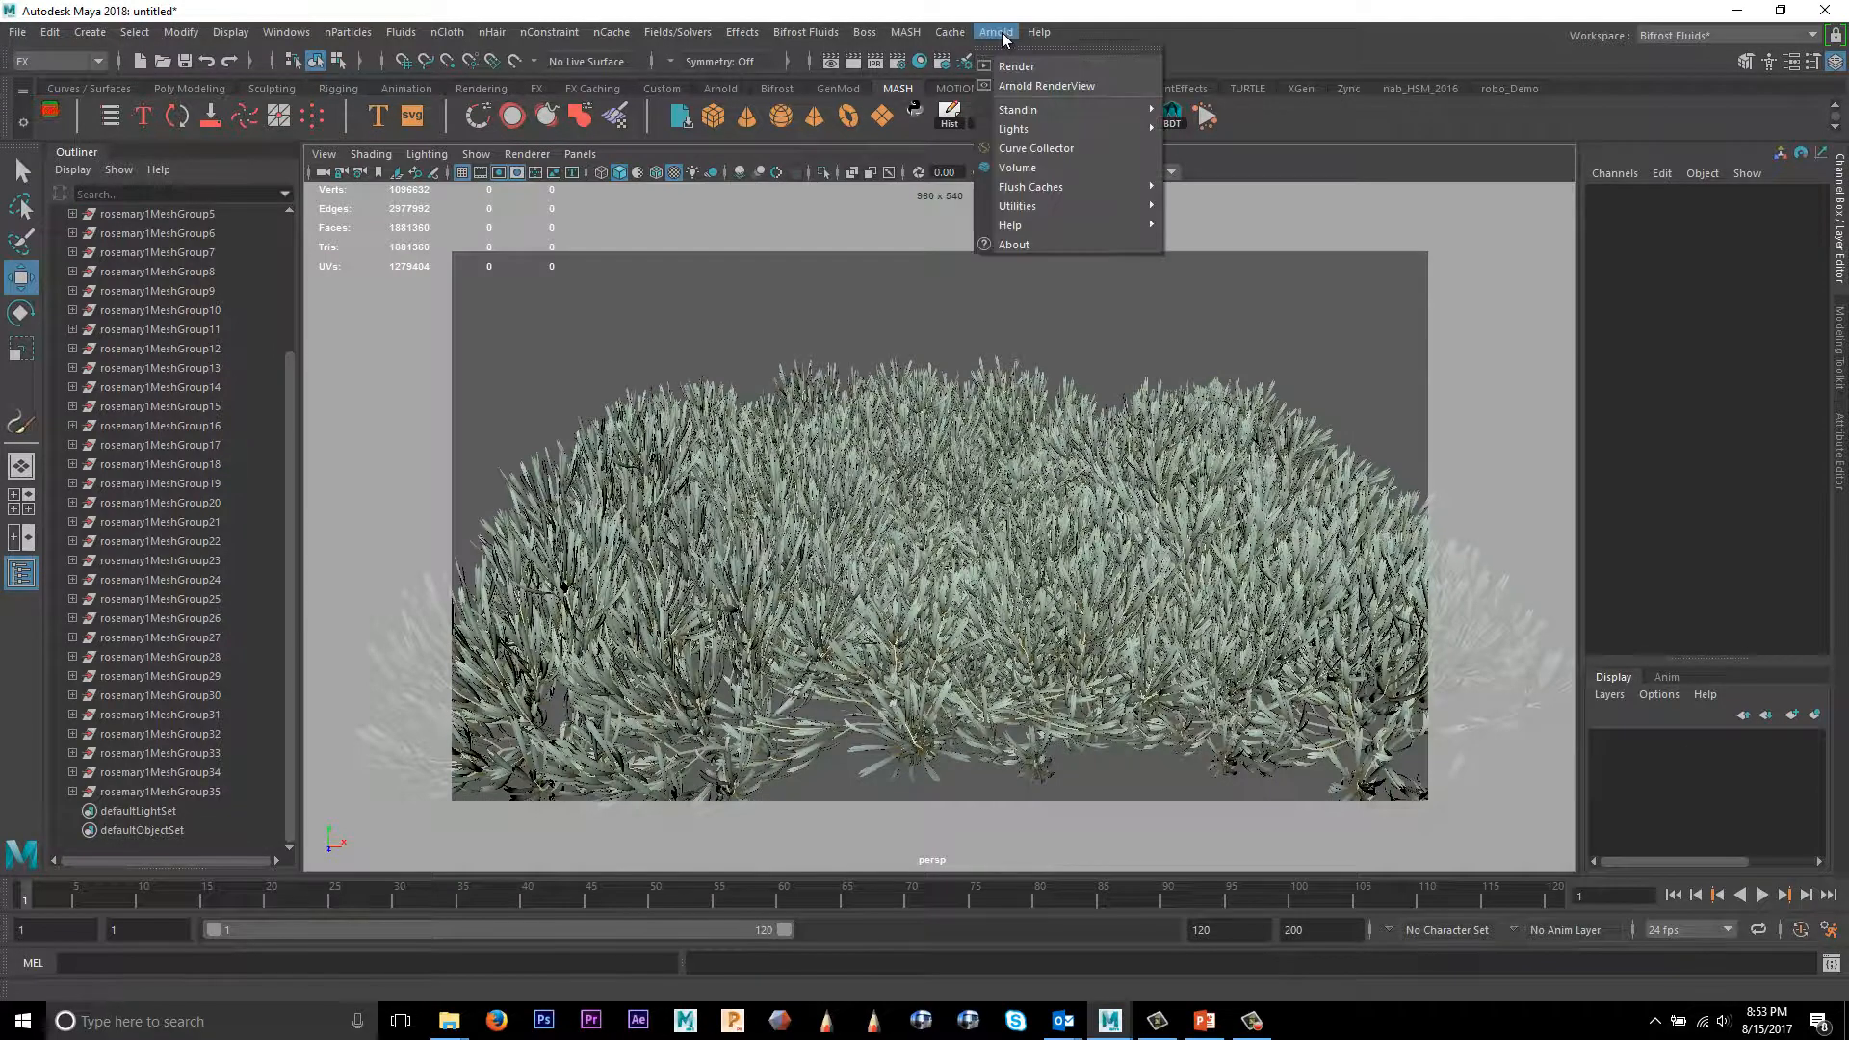
{"action": "mouse_move", "coordinate": [1015, 133]}
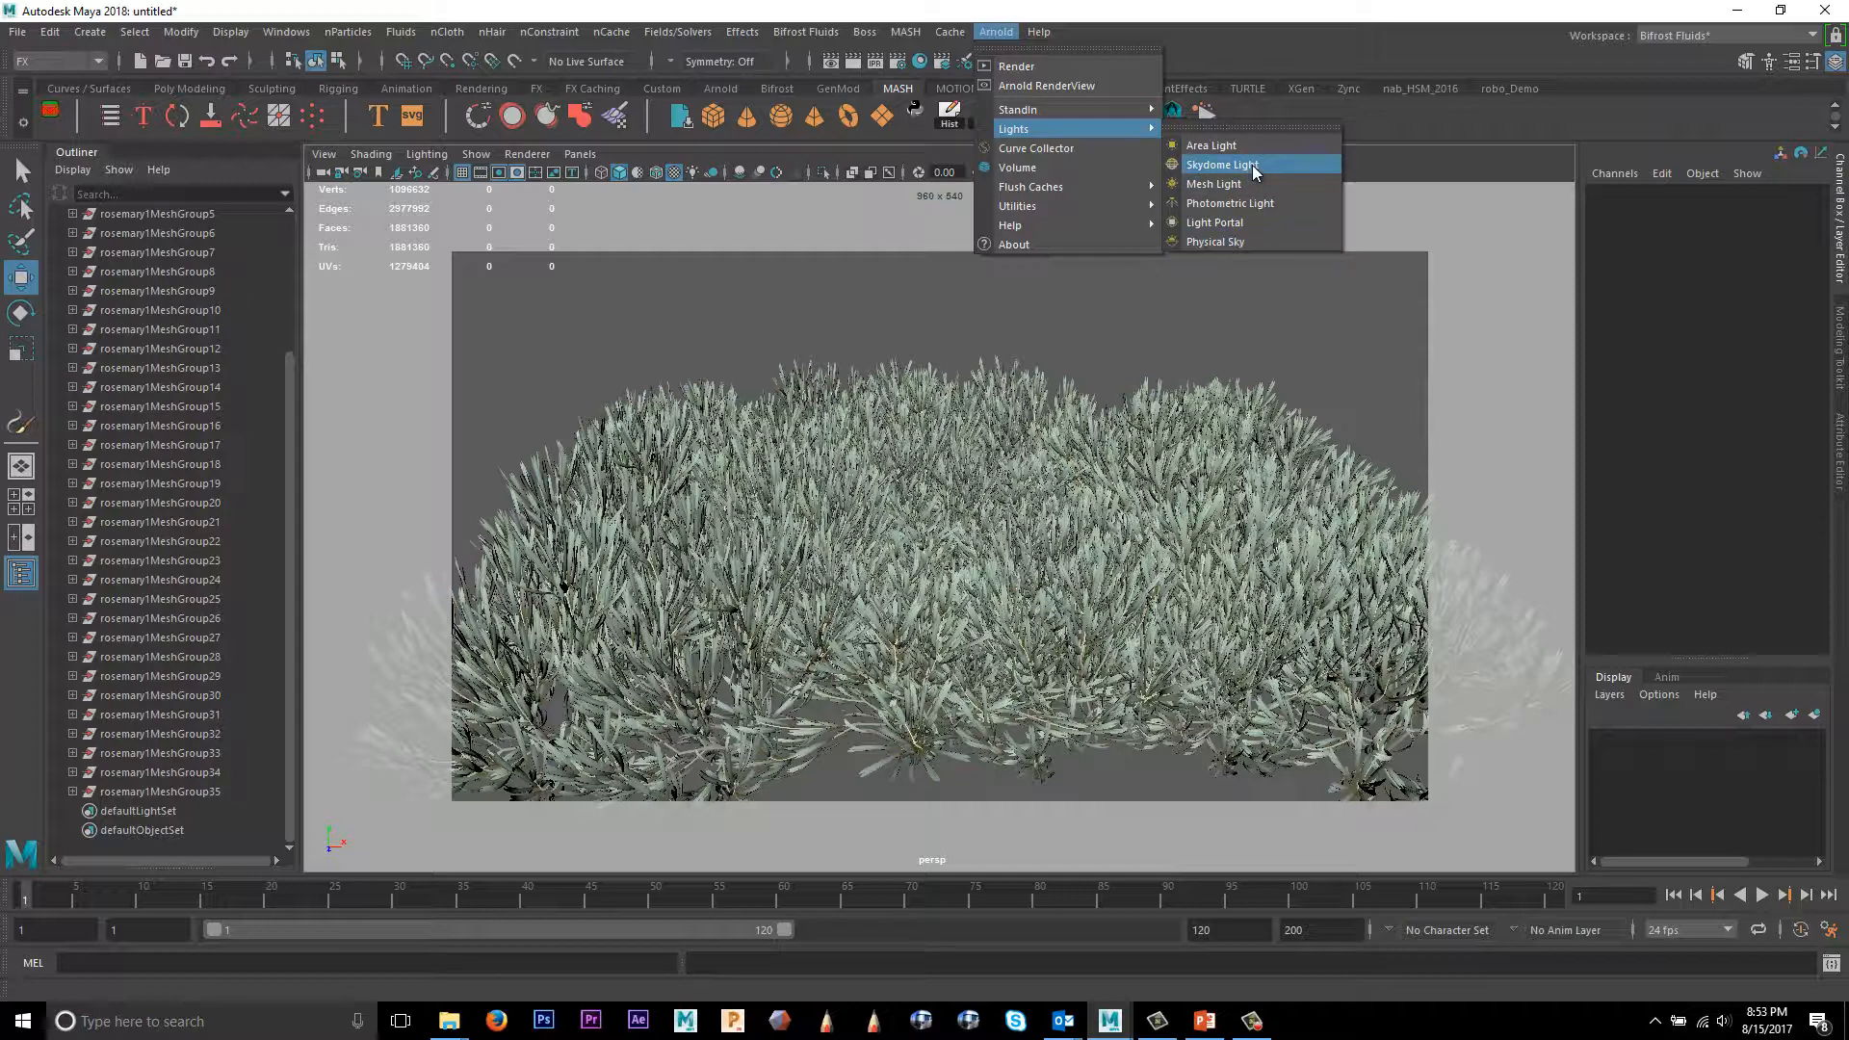
{"action": "left_click", "coordinate": [1211, 242]}
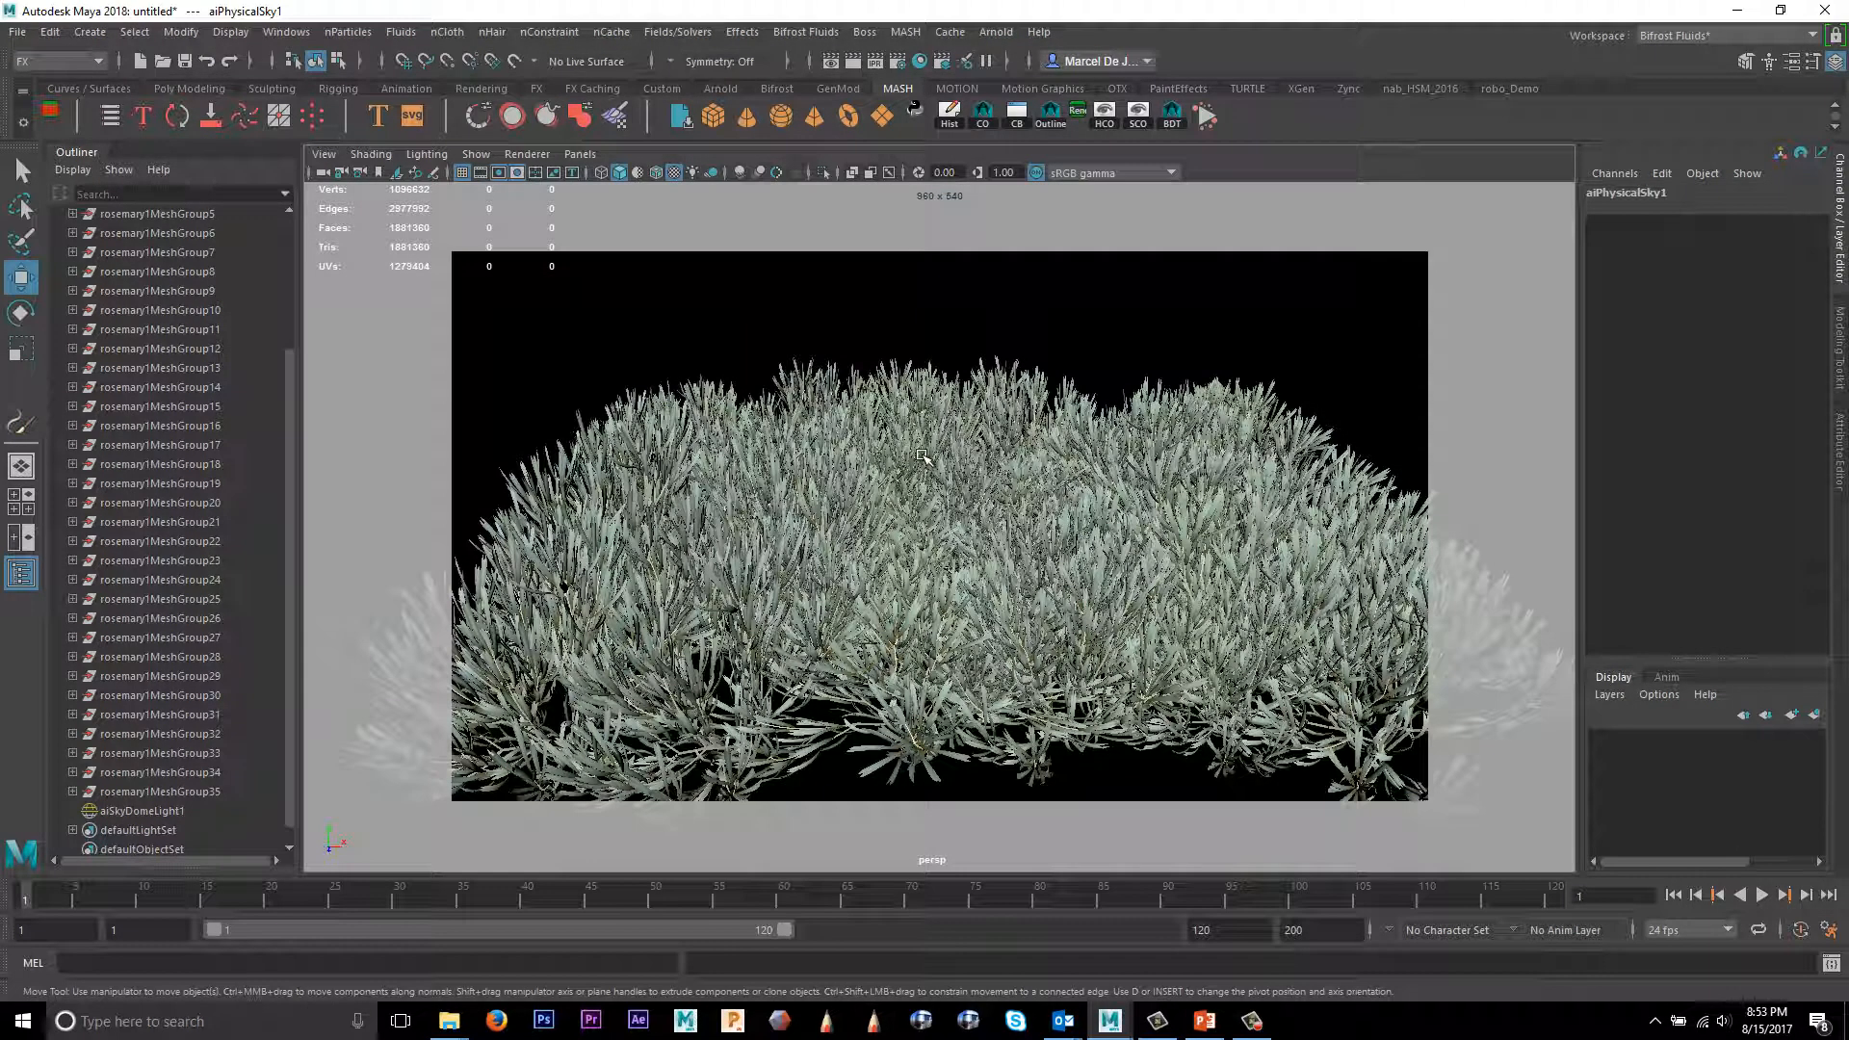
Step: Frame the rosemary field closely inside the resolution gate and render it in the Arnold RenderView
{"action": "right_click_drag", "start_coordinate": [1004, 424], "coordinate": [1071, 431], "text": "alt"}
{"action": "left_click_drag", "start_coordinate": [1071, 432], "coordinate": [1067, 409], "text": "alt"}
{"action": "right_click_drag", "start_coordinate": [1067, 434], "coordinate": [1171, 465], "text": "alt"}
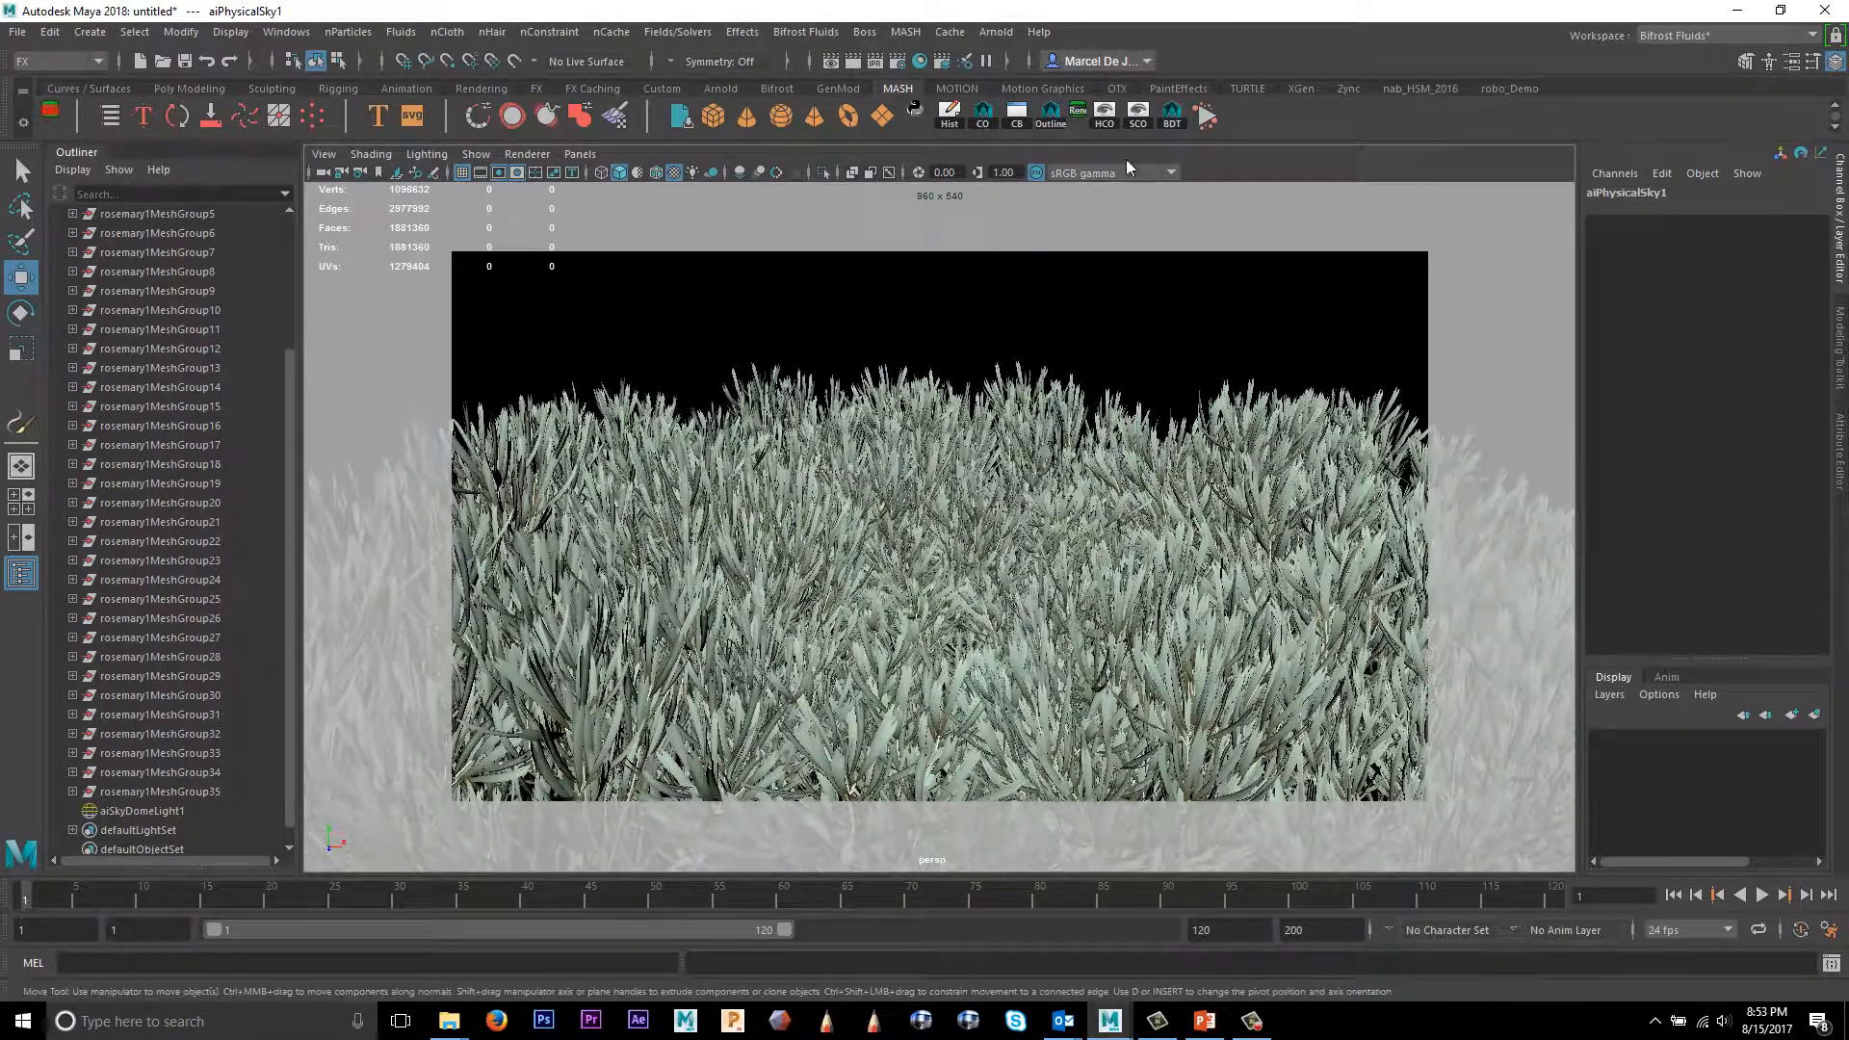
{"action": "left_click", "coordinate": [996, 32]}
{"action": "left_click", "coordinate": [1012, 65]}
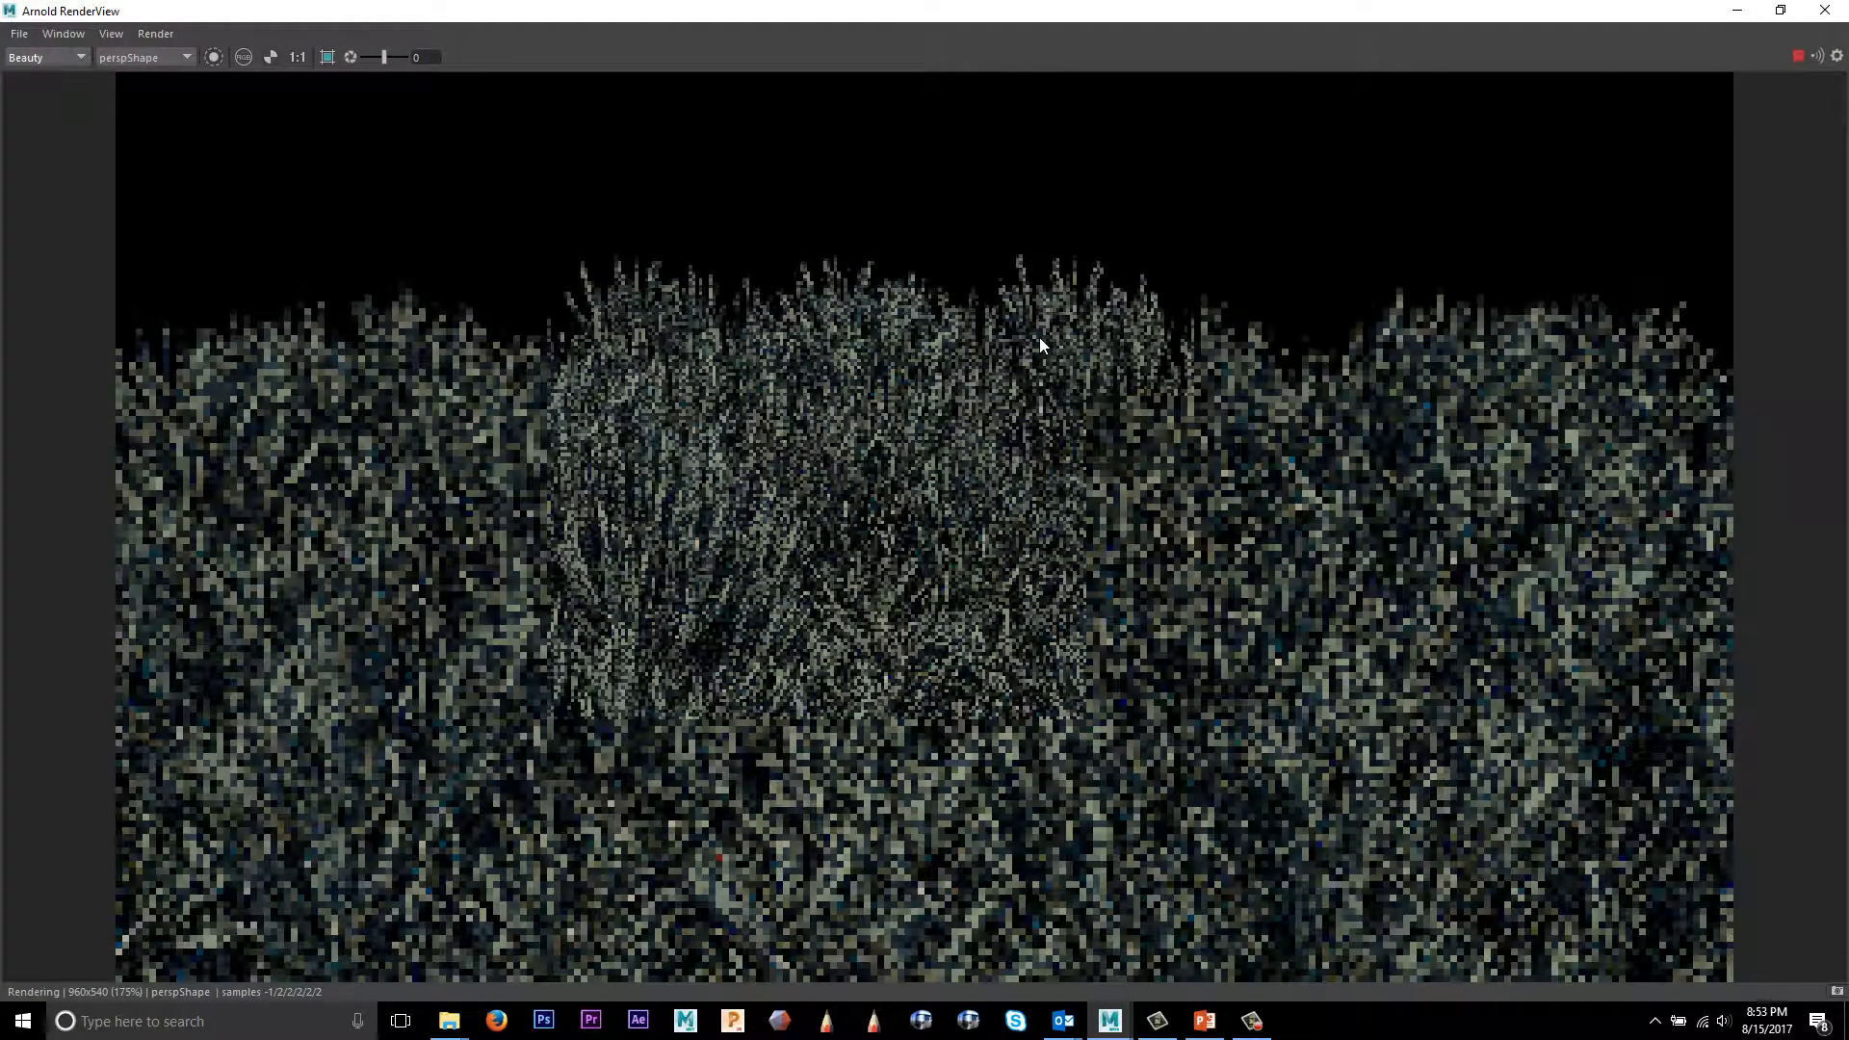
{"action": "scroll", "coordinate": [1183, 327], "scroll_direction": "down", "scroll_amount": 1}
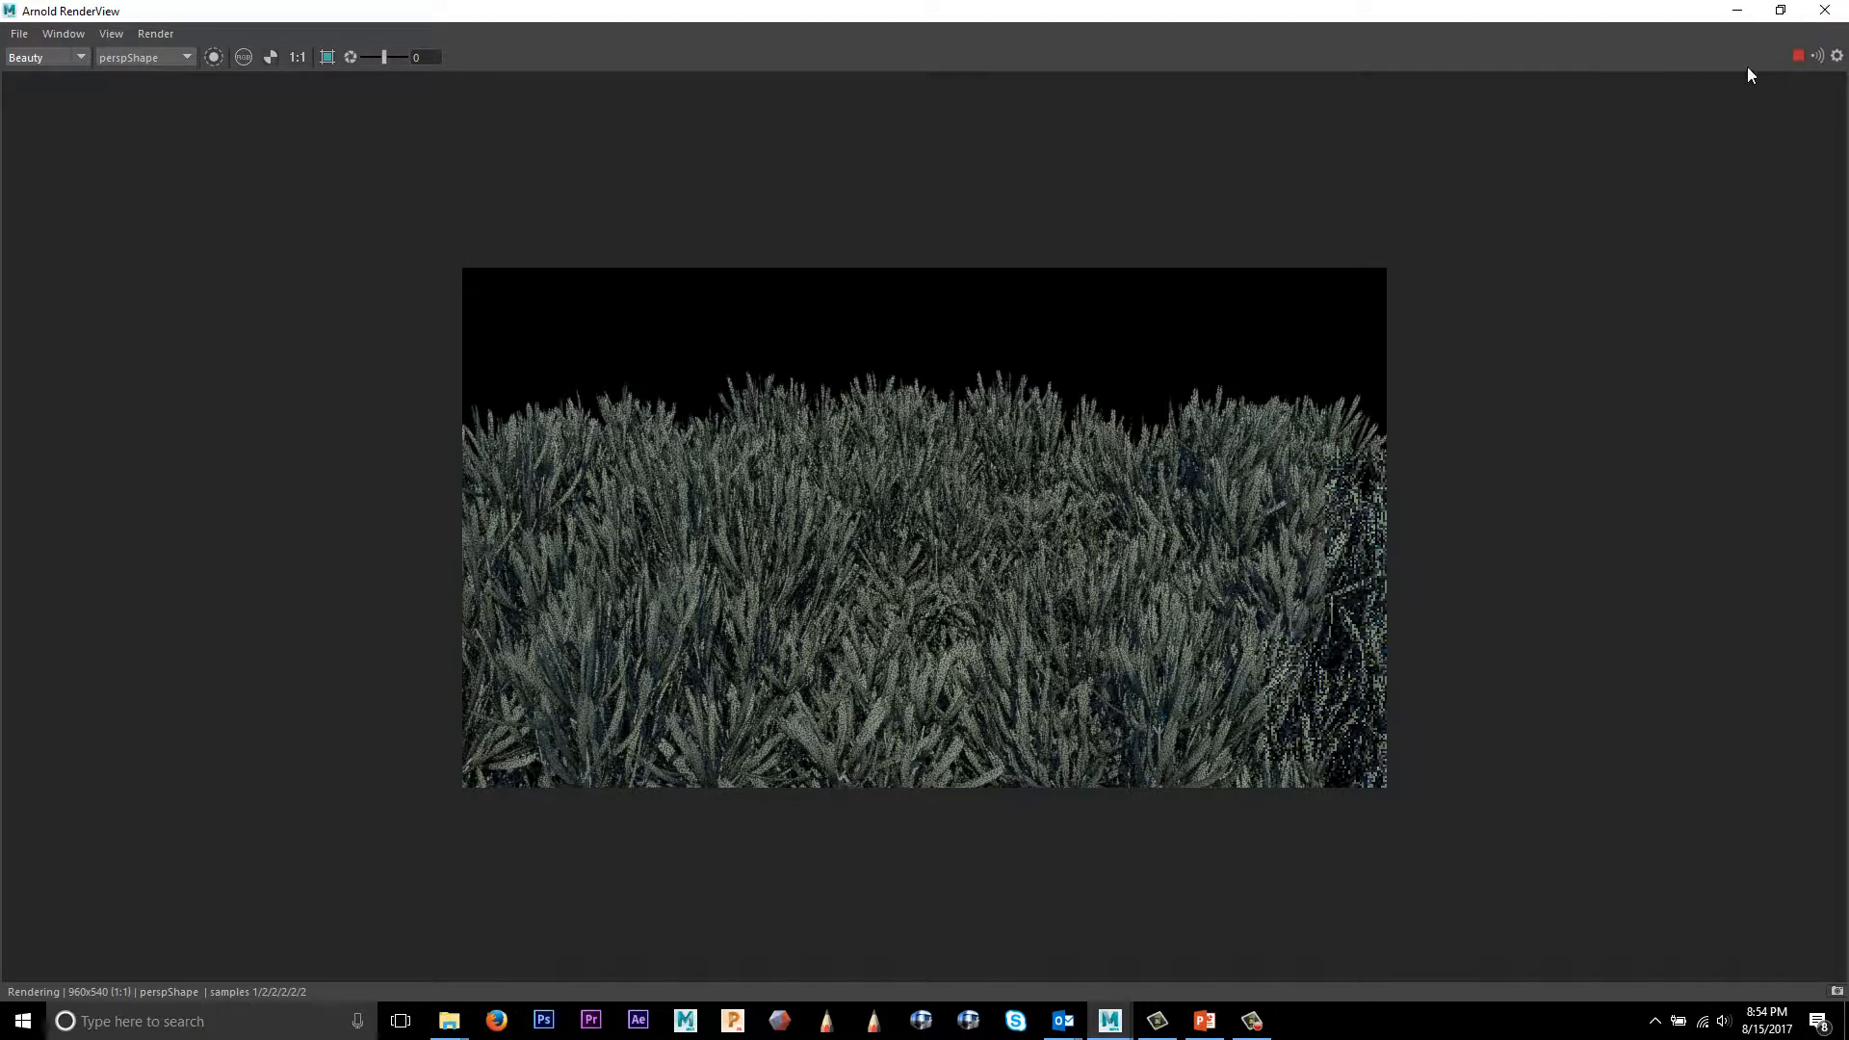
{"action": "left_click", "coordinate": [1781, 12]}
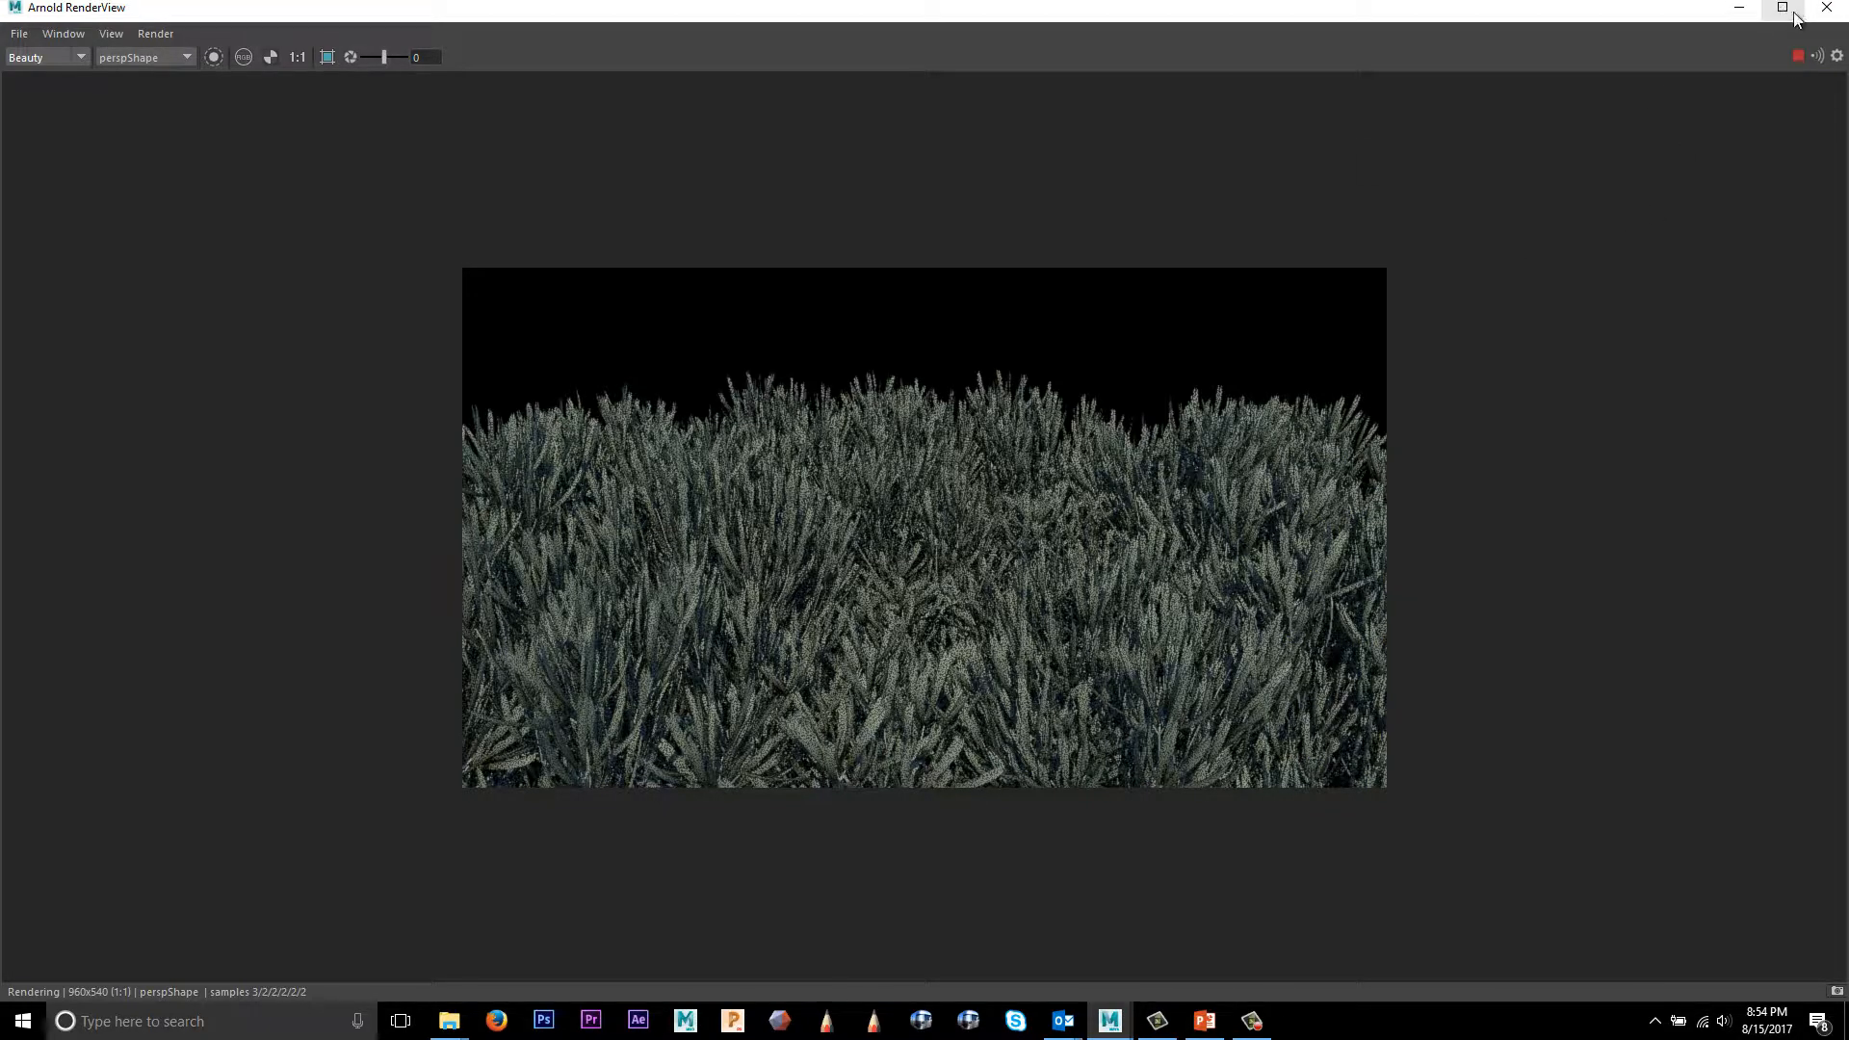